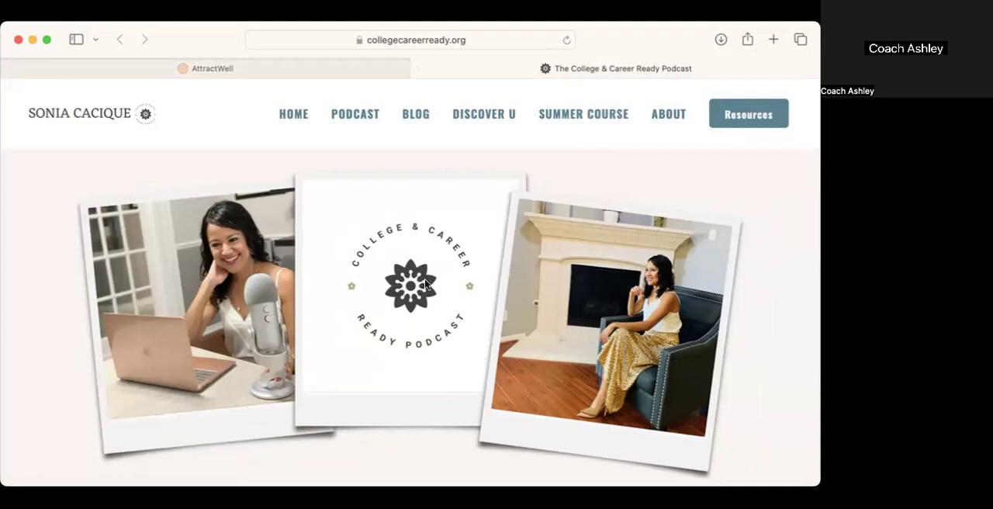
Step: Review the live podcast page's header and episode player, and look through the site's home page
{"action": "mouse_move", "coordinate": [462, 113]}
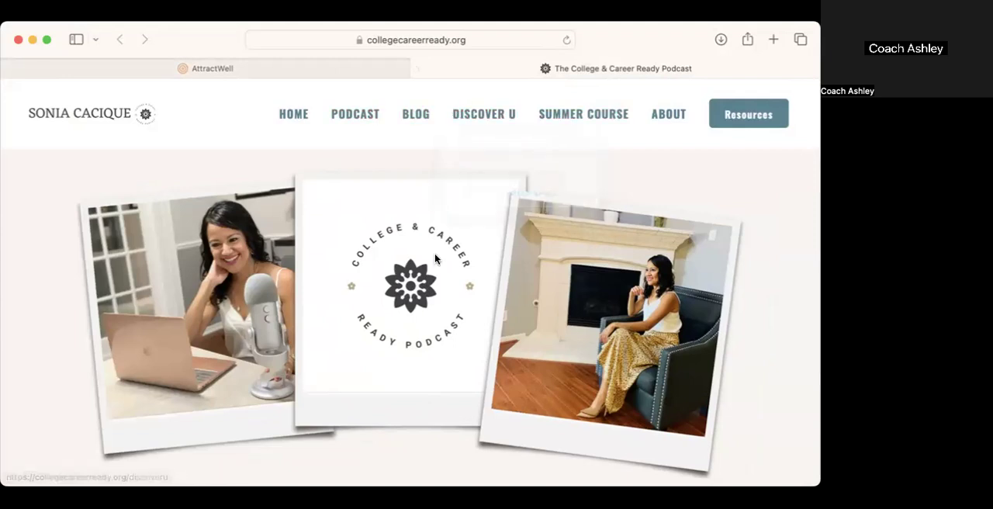
{"action": "scroll", "coordinate": [436, 258], "scroll_direction": "down", "scroll_amount": 4}
{"action": "scroll", "coordinate": [436, 258], "scroll_direction": "down", "scroll_amount": 8}
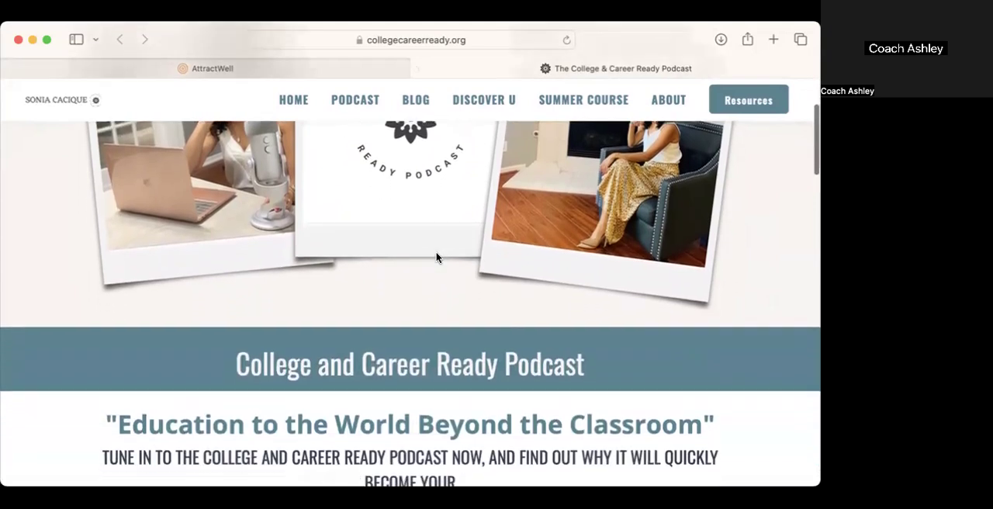
{"action": "scroll", "coordinate": [436, 257], "scroll_direction": "down", "scroll_amount": 3}
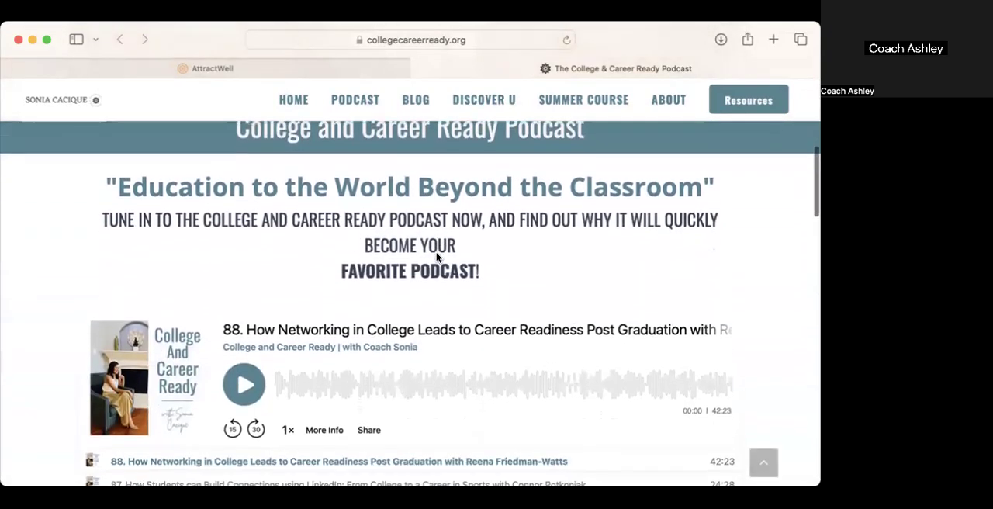
{"action": "scroll", "coordinate": [436, 252], "scroll_direction": "down", "scroll_amount": 1}
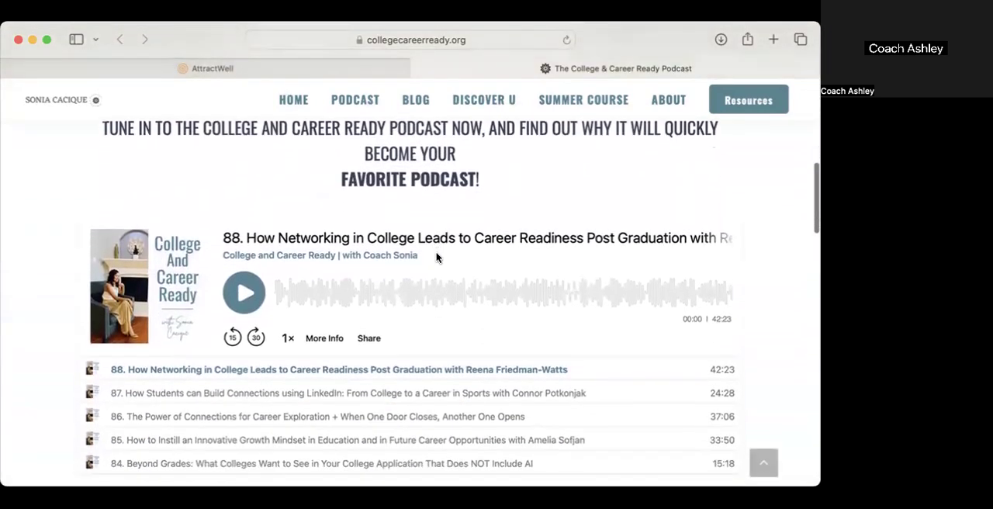
{"action": "left_click", "coordinate": [275, 108]}
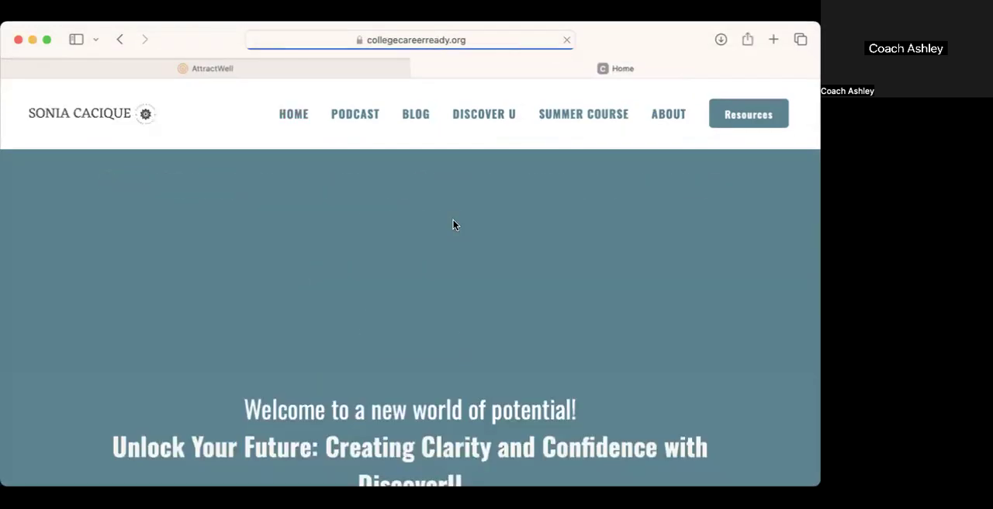
{"action": "scroll", "coordinate": [561, 364], "scroll_direction": "down", "scroll_amount": 5}
{"action": "scroll", "coordinate": [560, 361], "scroll_direction": "down", "scroll_amount": 12}
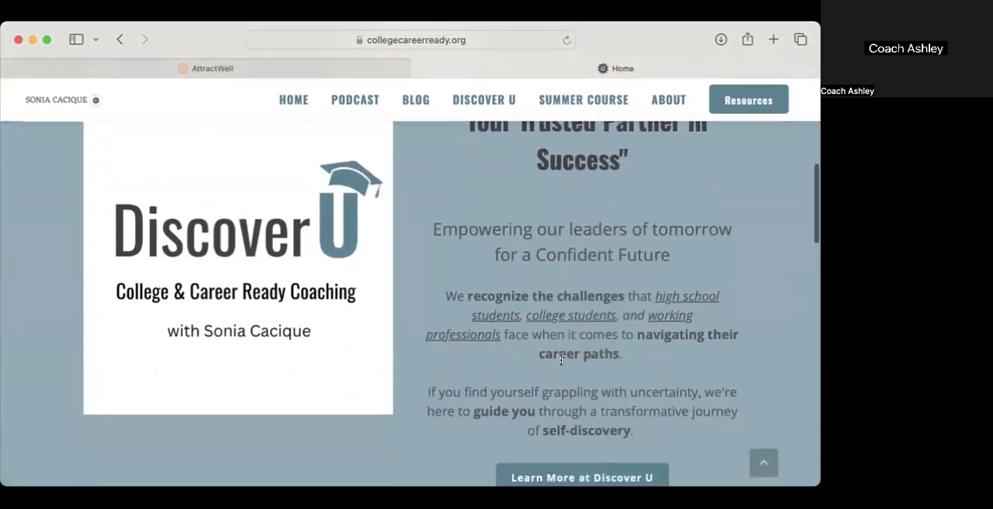
{"action": "scroll", "coordinate": [561, 361], "scroll_direction": "down", "scroll_amount": 3}
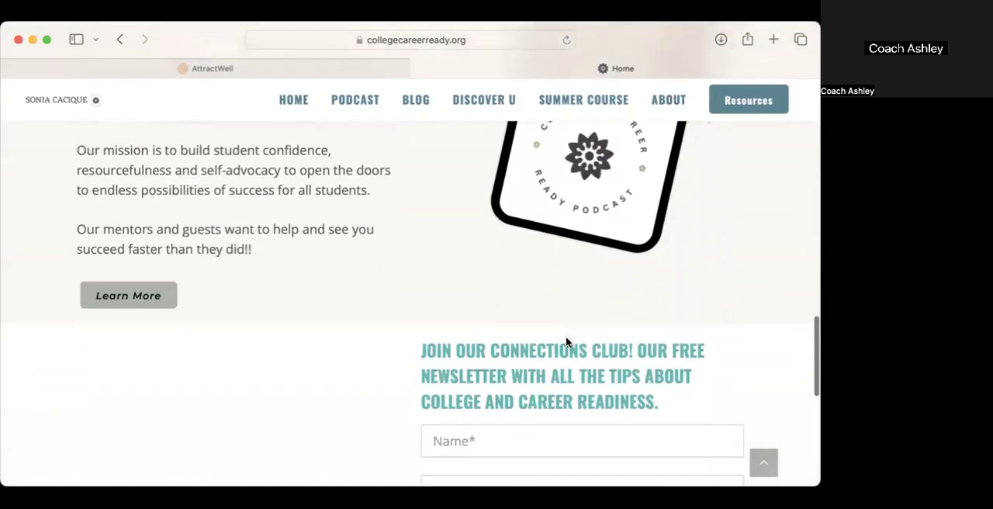
Step: Compare the site's podcast page with the articles and categories on its blog page
{"action": "left_click", "coordinate": [371, 94]}
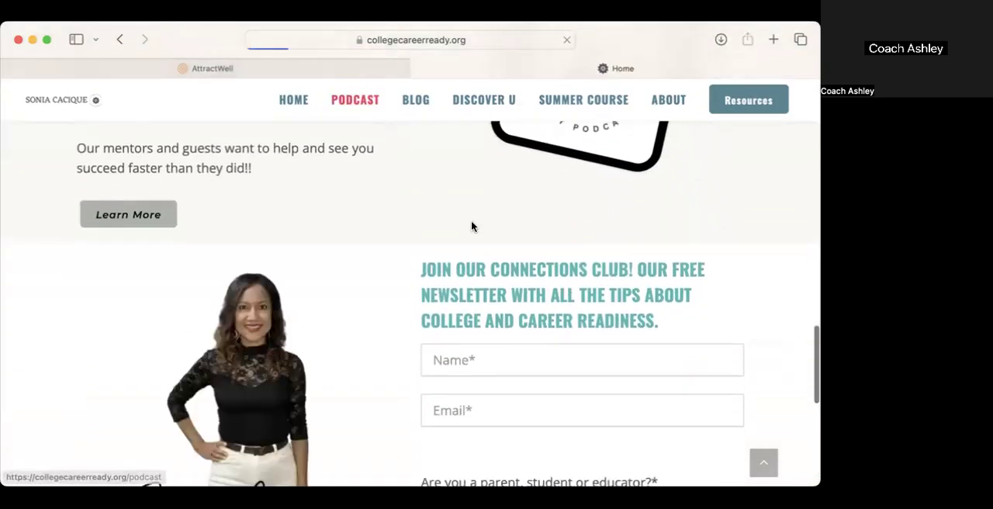
{"action": "scroll", "coordinate": [489, 291], "scroll_direction": "down", "scroll_amount": 6}
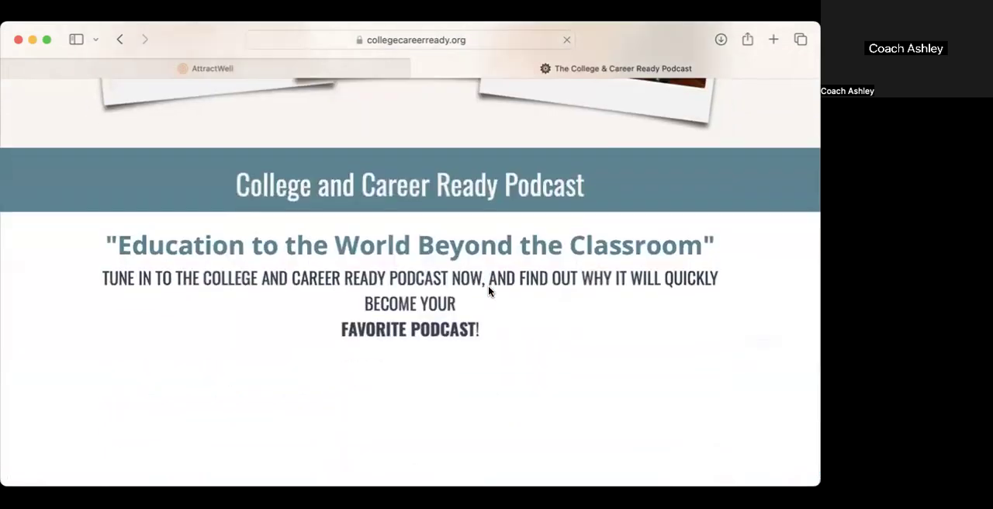
{"action": "left_click", "coordinate": [417, 101]}
{"action": "scroll", "coordinate": [560, 363], "scroll_direction": "down", "scroll_amount": 12}
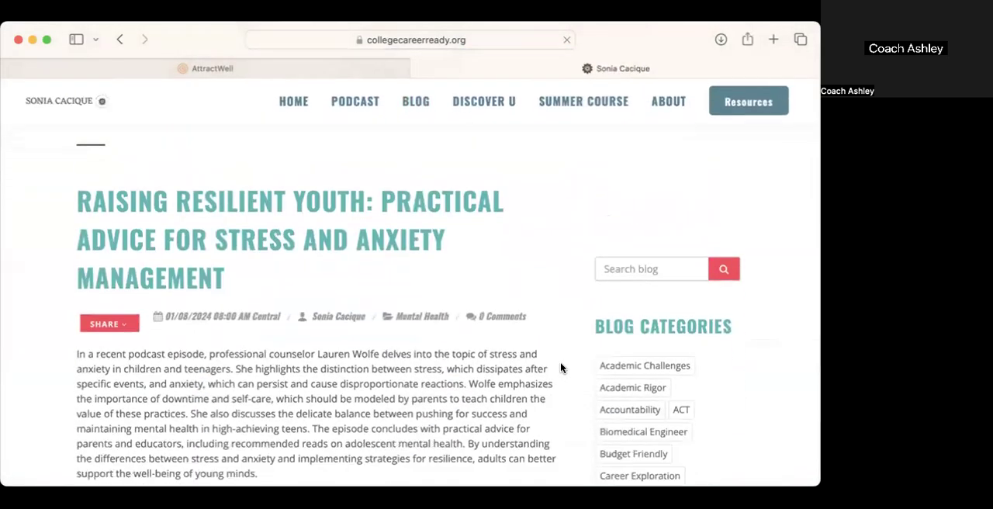
{"action": "scroll", "coordinate": [562, 364], "scroll_direction": "down", "scroll_amount": 15}
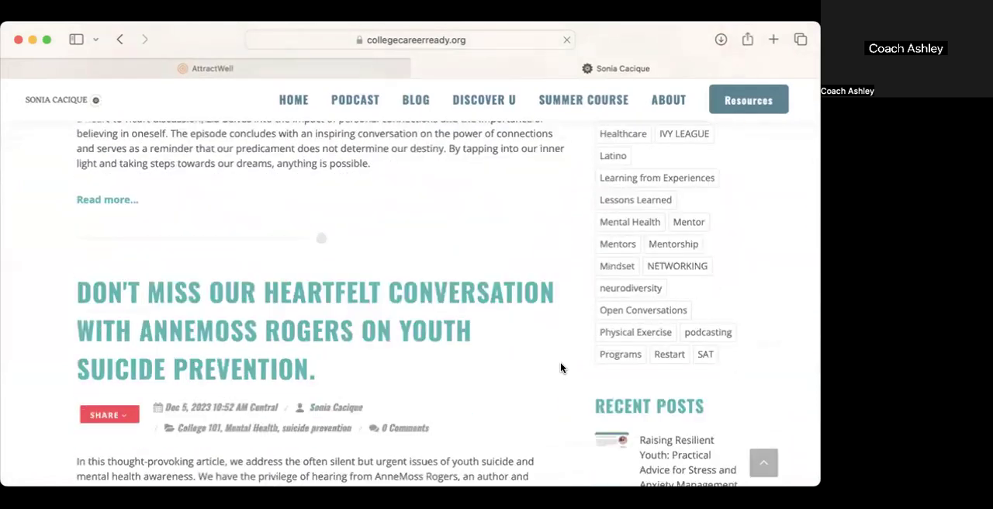
{"action": "scroll", "coordinate": [565, 356], "scroll_direction": "left", "scroll_amount": 5}
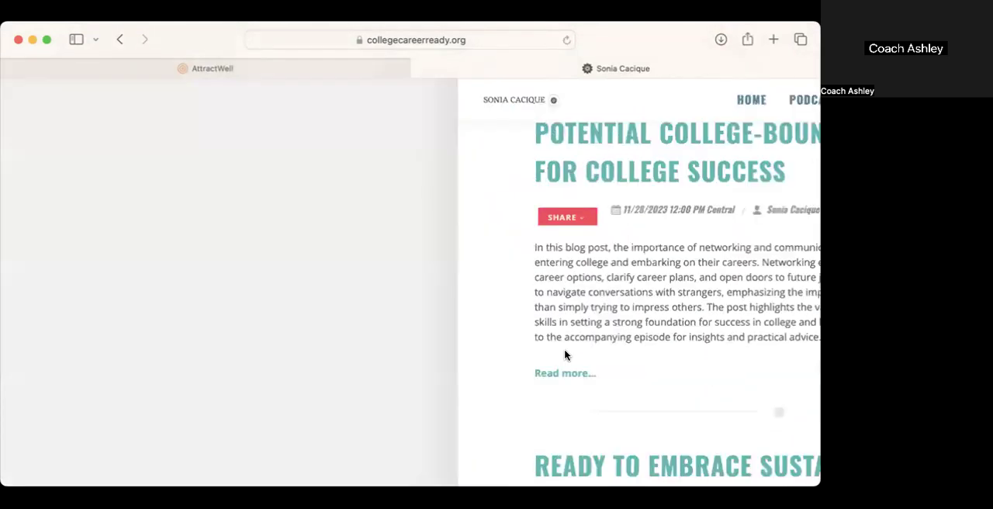
Step: Examine the podcast page's episode player, updates sign-up form and Recent Episodes section
{"action": "left_click", "coordinate": [361, 102]}
{"action": "scroll", "coordinate": [740, 307], "scroll_direction": "down", "scroll_amount": 10}
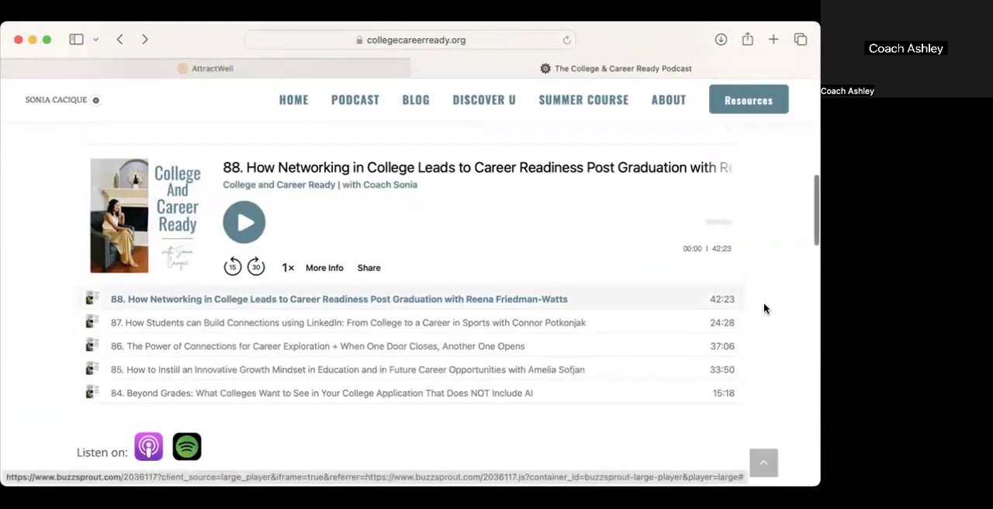
{"action": "scroll", "coordinate": [792, 370], "scroll_direction": "down", "scroll_amount": 10}
{"action": "scroll", "coordinate": [792, 371], "scroll_direction": "down", "scroll_amount": 4}
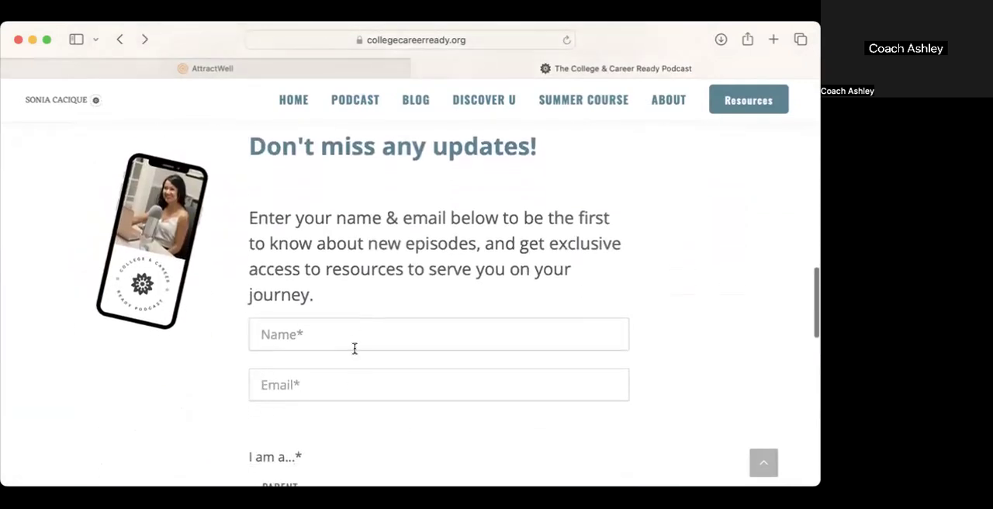
{"action": "scroll", "coordinate": [354, 348], "scroll_direction": "down", "scroll_amount": 6}
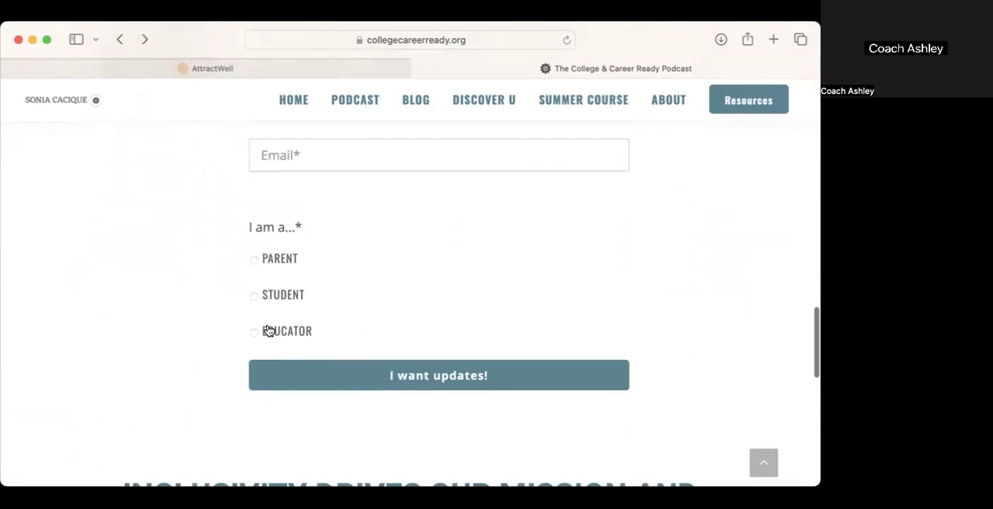
{"action": "scroll", "coordinate": [268, 331], "scroll_direction": "down", "scroll_amount": 8}
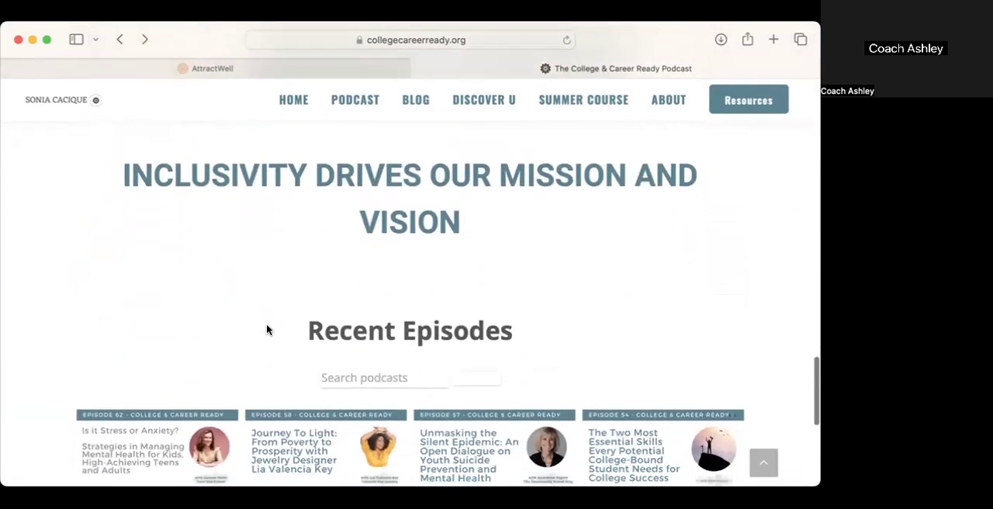
{"action": "scroll", "coordinate": [268, 330], "scroll_direction": "down", "scroll_amount": 5}
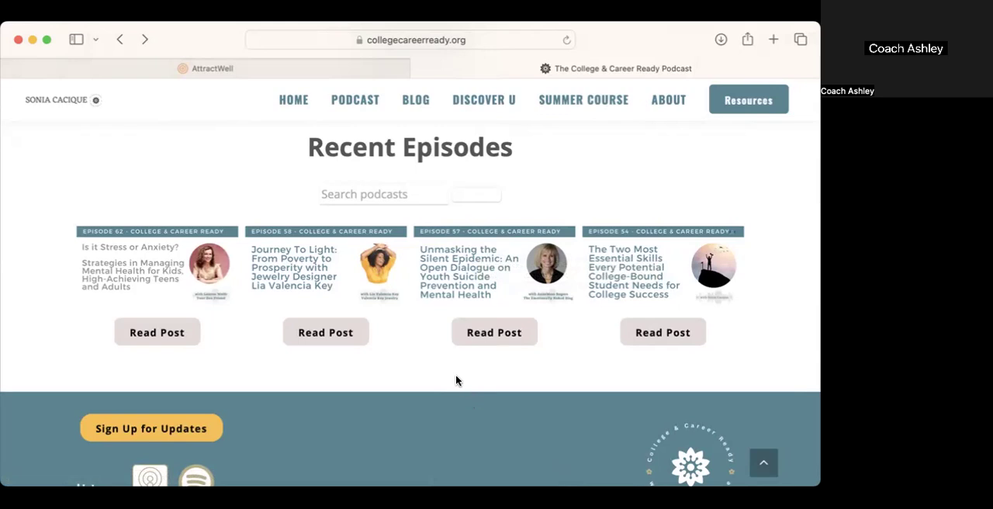
Step: Switch to AttractWell and create a new website page from the Blank Page template
{"action": "left_click", "coordinate": [251, 68]}
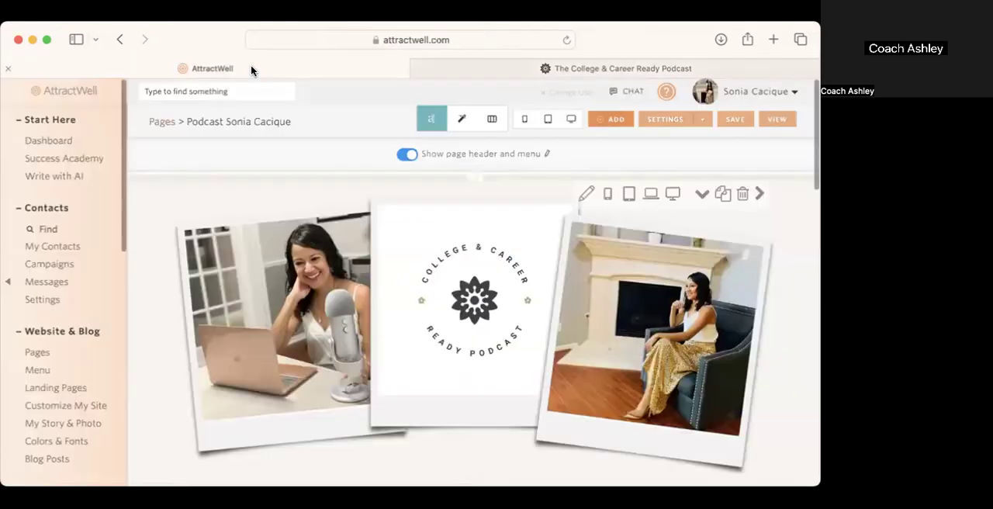
{"action": "left_click", "coordinate": [48, 353]}
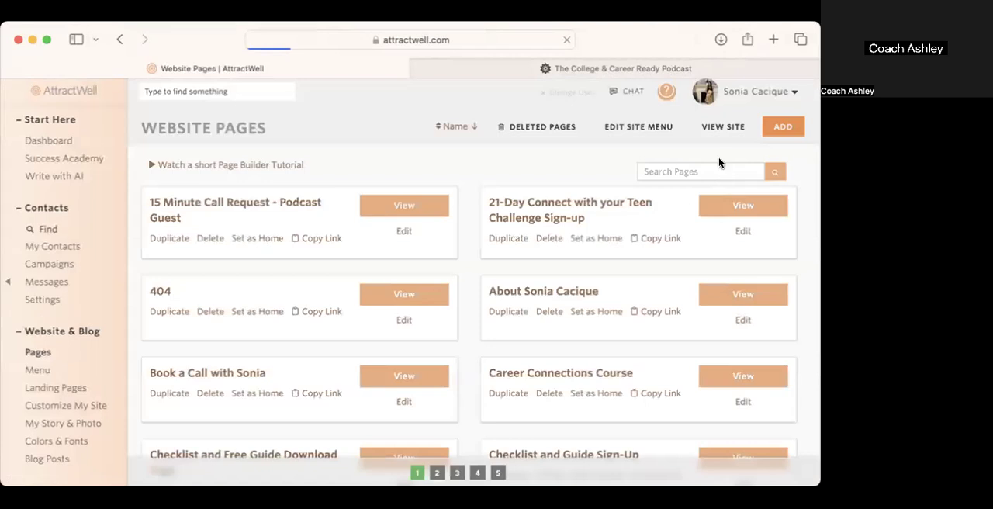
{"action": "left_click", "coordinate": [790, 126]}
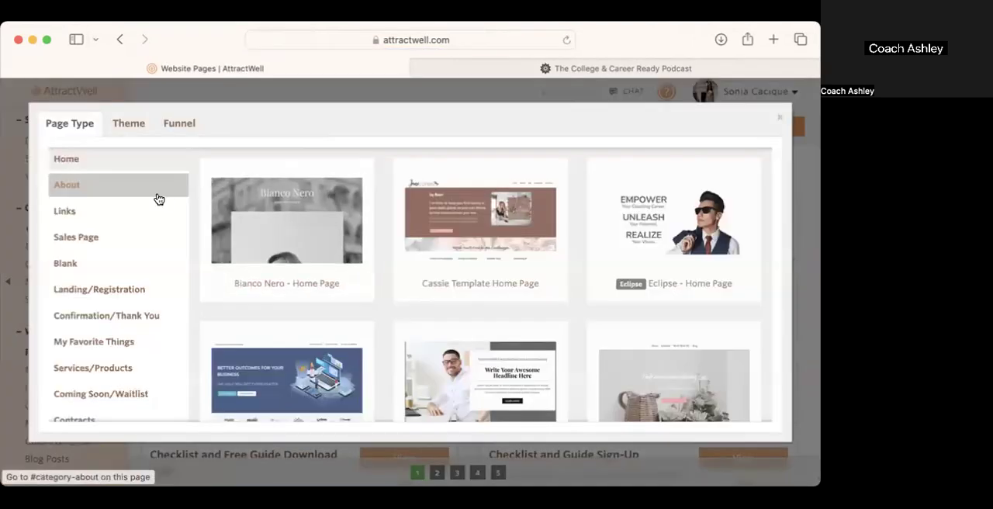
{"action": "scroll", "coordinate": [147, 299], "scroll_direction": "down", "scroll_amount": 3}
{"action": "scroll", "coordinate": [148, 301], "scroll_direction": "up", "scroll_amount": 3}
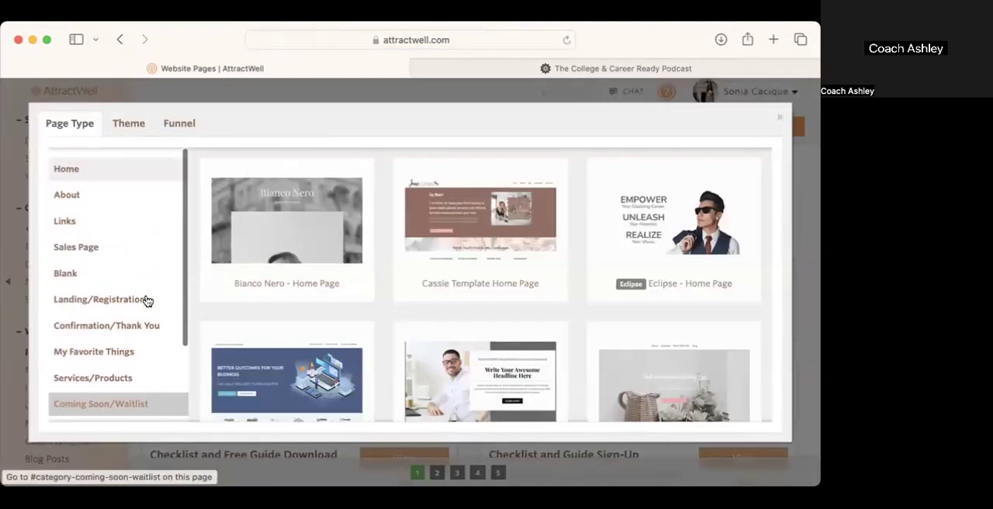
{"action": "scroll", "coordinate": [117, 288], "scroll_direction": "down", "scroll_amount": 1}
{"action": "left_click", "coordinate": [107, 270]}
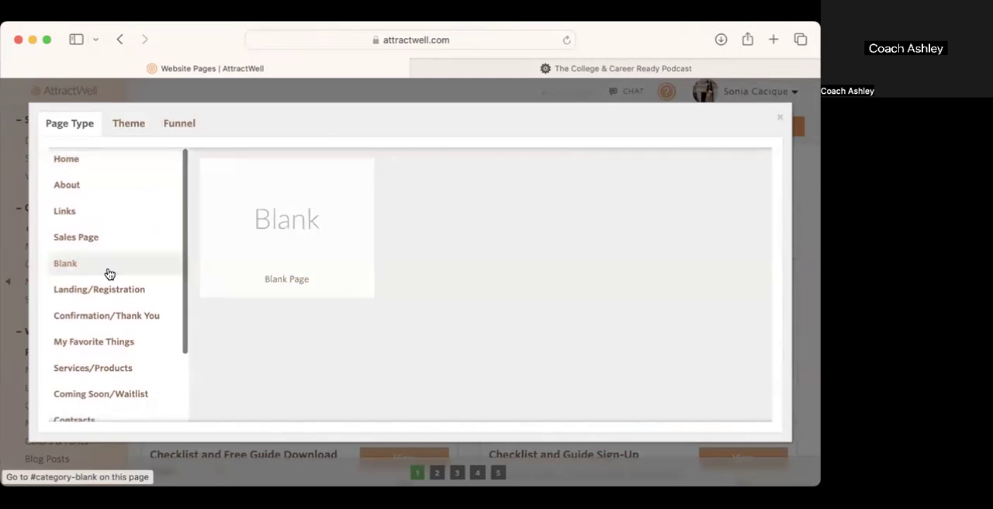
{"action": "left_click", "coordinate": [300, 290]}
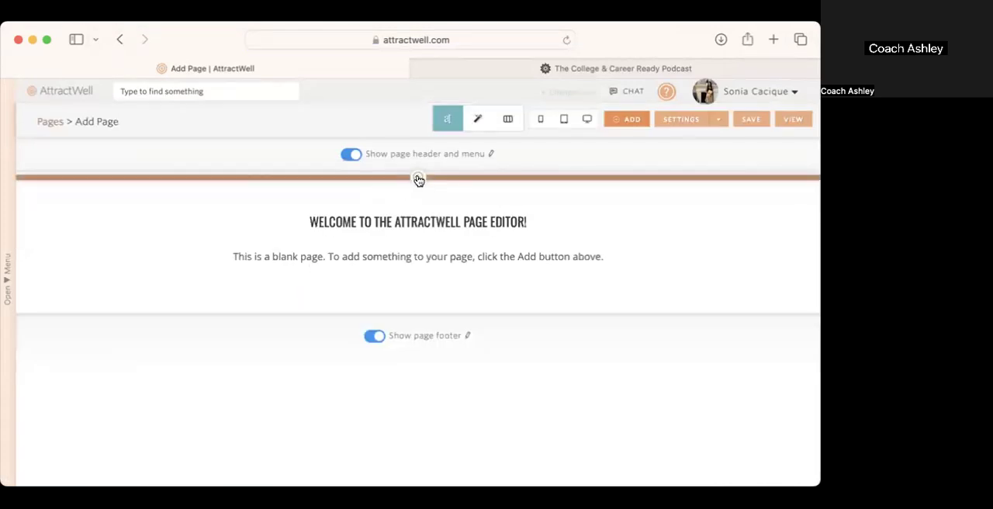
Step: Add a Recent Blog Posts - 4 Column section to the blank page
{"action": "left_click", "coordinate": [418, 180]}
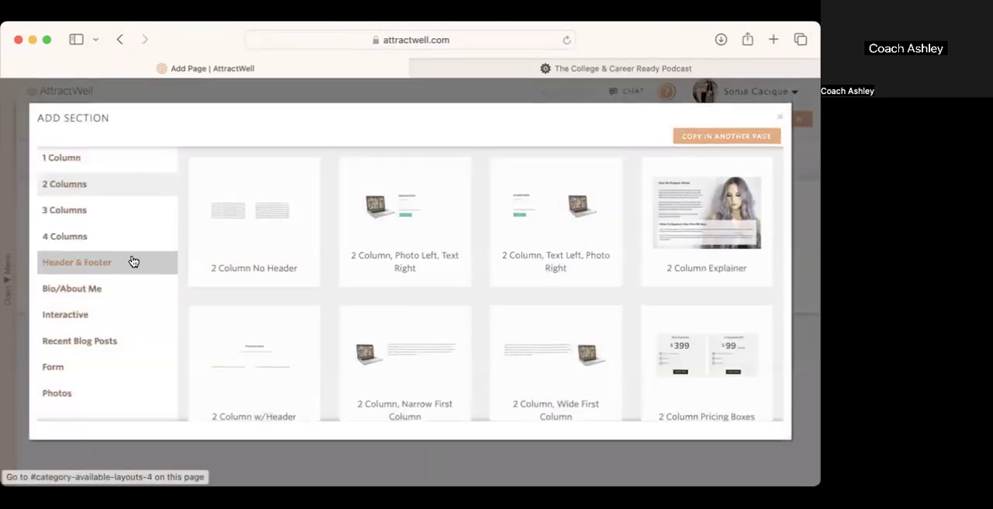
{"action": "left_click", "coordinate": [99, 339]}
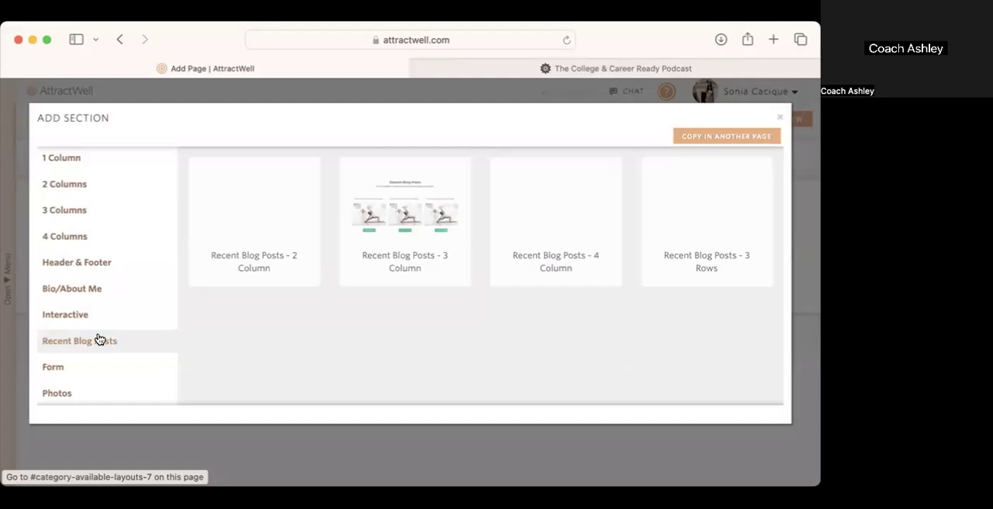
{"action": "left_click", "coordinate": [567, 260]}
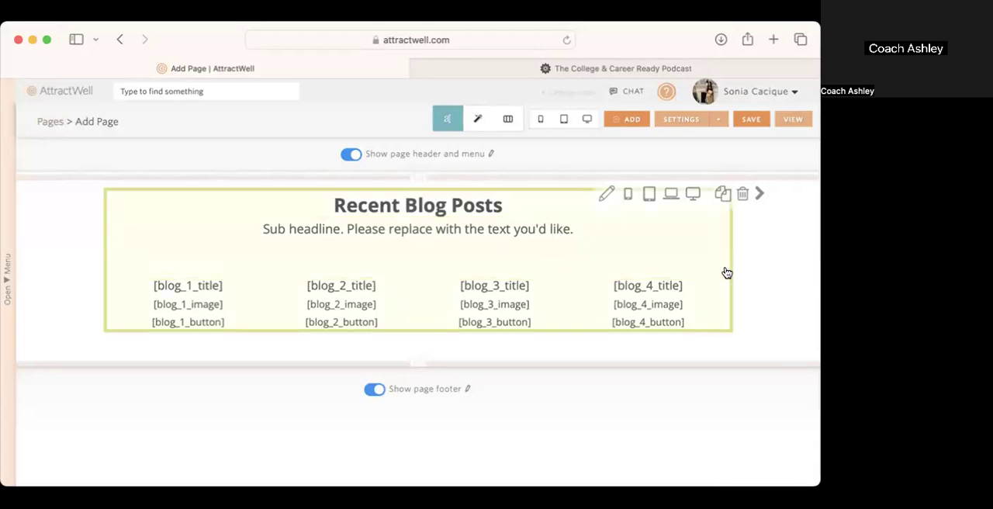
Step: Open the blog posts section's content for editing and delete the placeholder sub headline
{"action": "left_click", "coordinate": [727, 273]}
{"action": "left_click", "coordinate": [570, 257]}
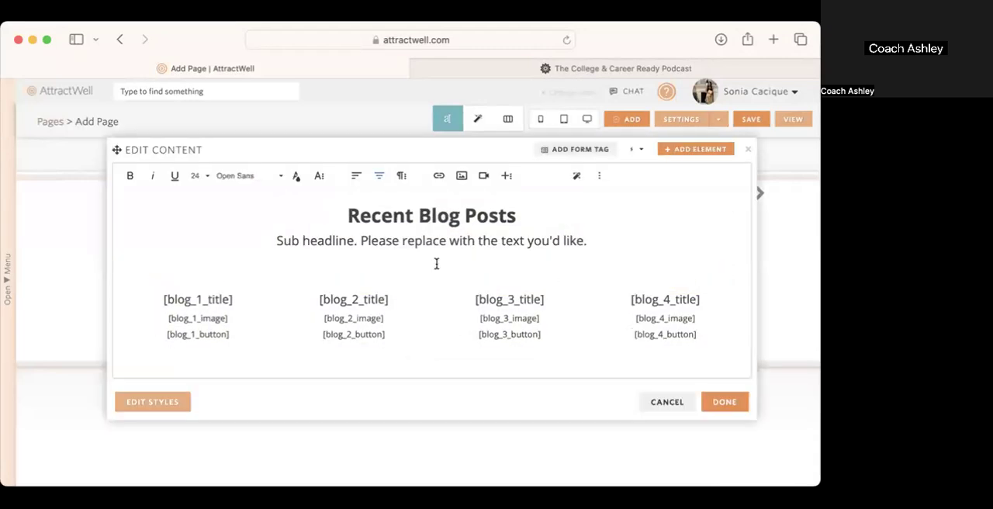
{"action": "left_click_drag", "start_coordinate": [394, 250], "coordinate": [270, 238]}
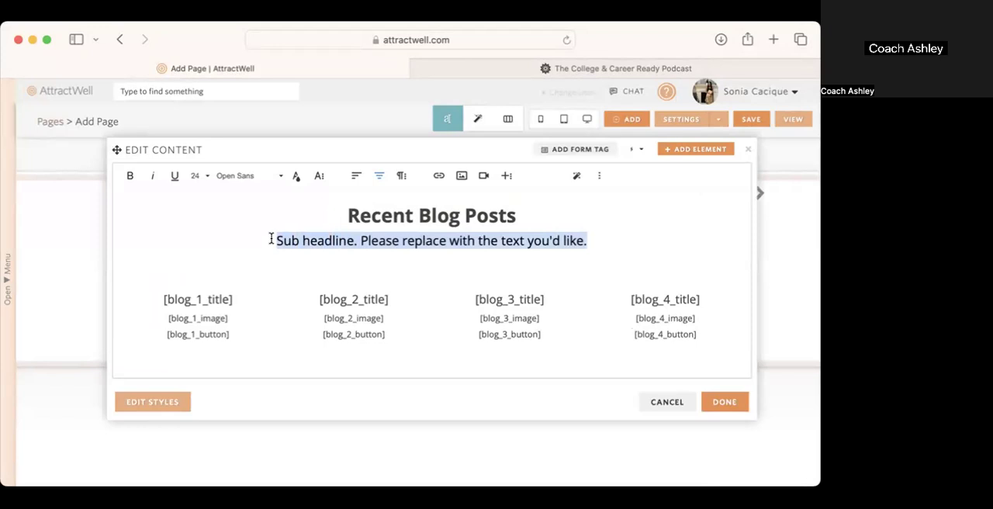
{"action": "key", "text": "BackSpace"}
{"action": "key", "text": "BackSpace"}
{"action": "left_click", "coordinate": [457, 248]}
Step: Change the section heading to "Recent Episodes"
{"action": "double_click", "coordinate": [458, 224]}
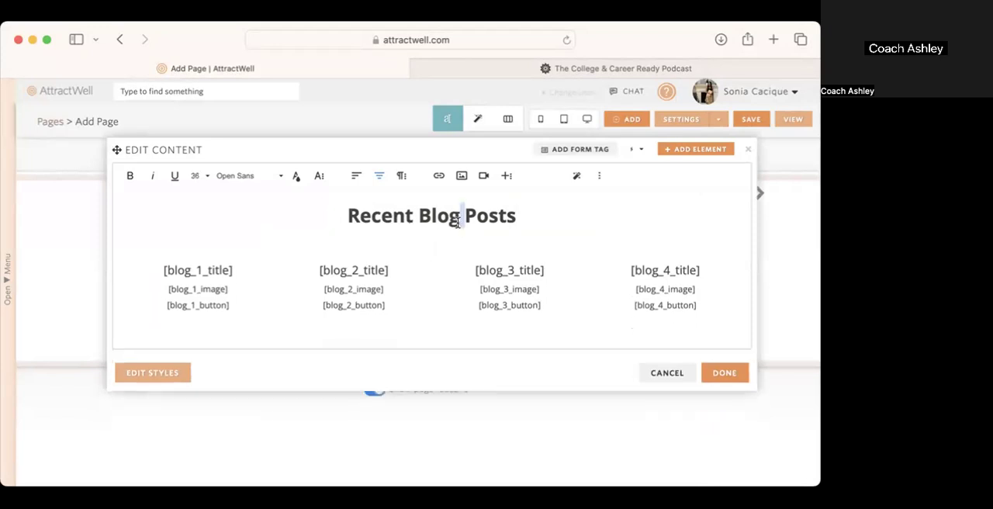
{"action": "triple_click", "coordinate": [458, 223]}
{"action": "left_click", "coordinate": [458, 224]}
{"action": "left_click_drag", "start_coordinate": [419, 220], "coordinate": [514, 223]}
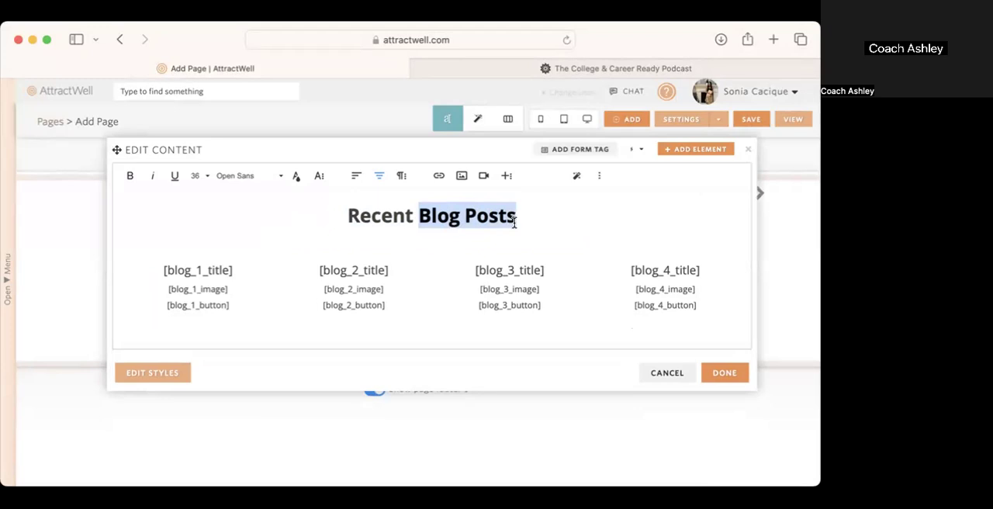
{"action": "type", "text": "Episodes"}
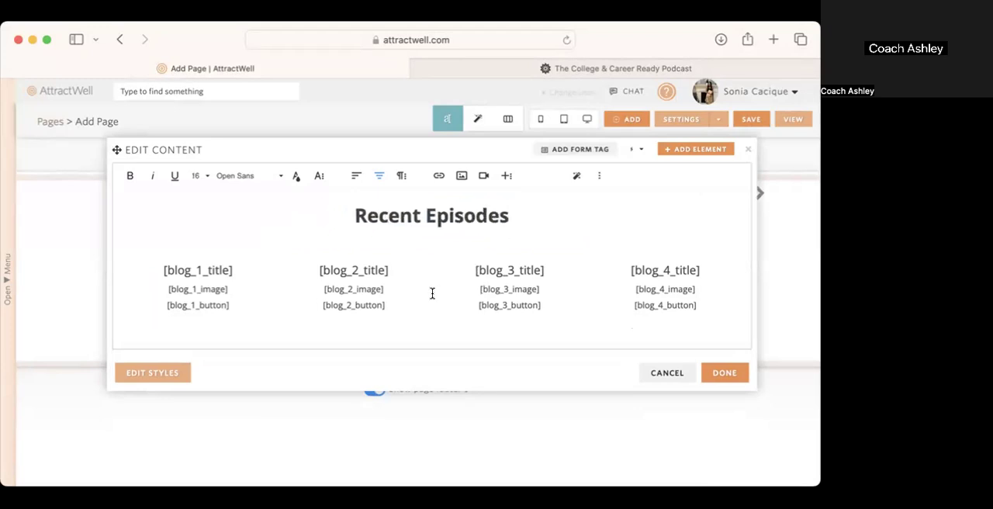
Step: Delete the blog title placeholders from all four columns, along with the empty line beneath the heading
{"action": "left_click_drag", "start_coordinate": [234, 268], "coordinate": [159, 266]}
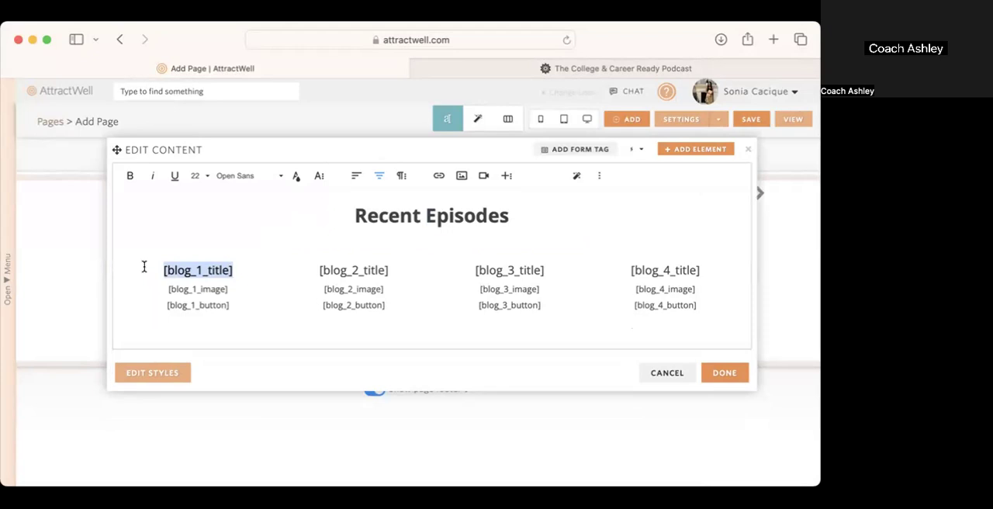
{"action": "key", "text": "BackSpace"}
{"action": "key", "text": "BackSpace"}
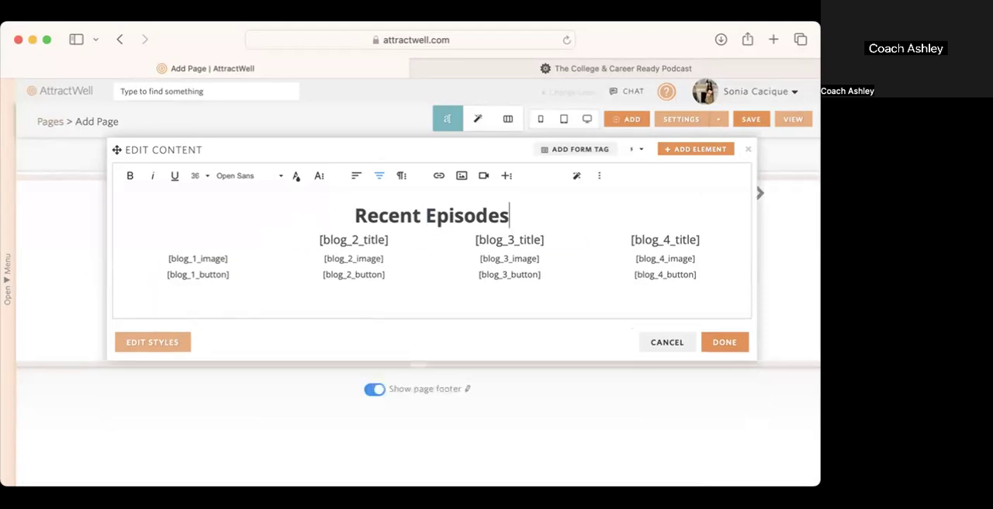
{"action": "left_click_drag", "start_coordinate": [394, 240], "coordinate": [288, 237]}
{"action": "key", "text": "BackSpace"}
{"action": "left_click_drag", "start_coordinate": [554, 241], "coordinate": [448, 239]}
{"action": "key", "text": "BackSpace"}
{"action": "left_click_drag", "start_coordinate": [708, 244], "coordinate": [624, 243]}
{"action": "key", "text": "BackSpace"}
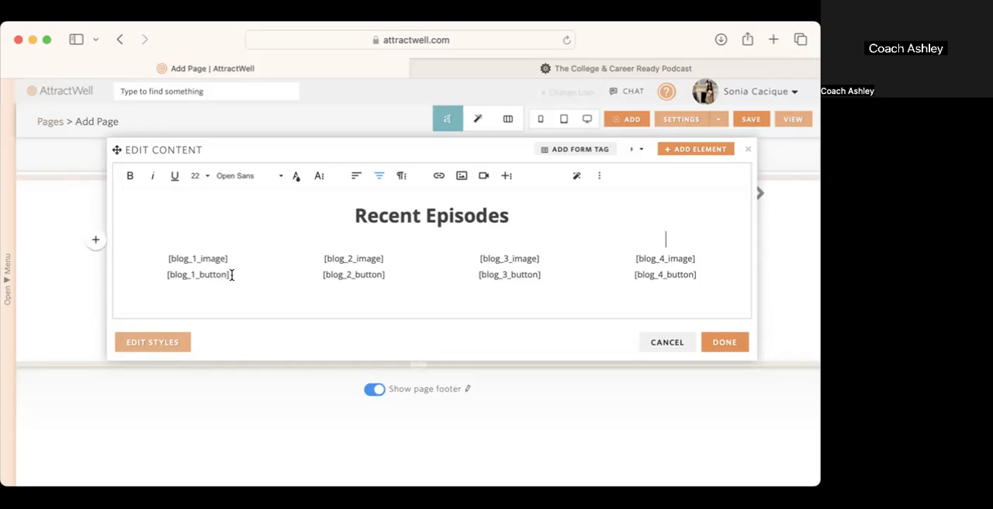
Step: Delete the blog button placeholders from all four columns and apply the content changes to the section
{"action": "left_click_drag", "start_coordinate": [231, 275], "coordinate": [155, 277]}
{"action": "key", "text": "BackSpace"}
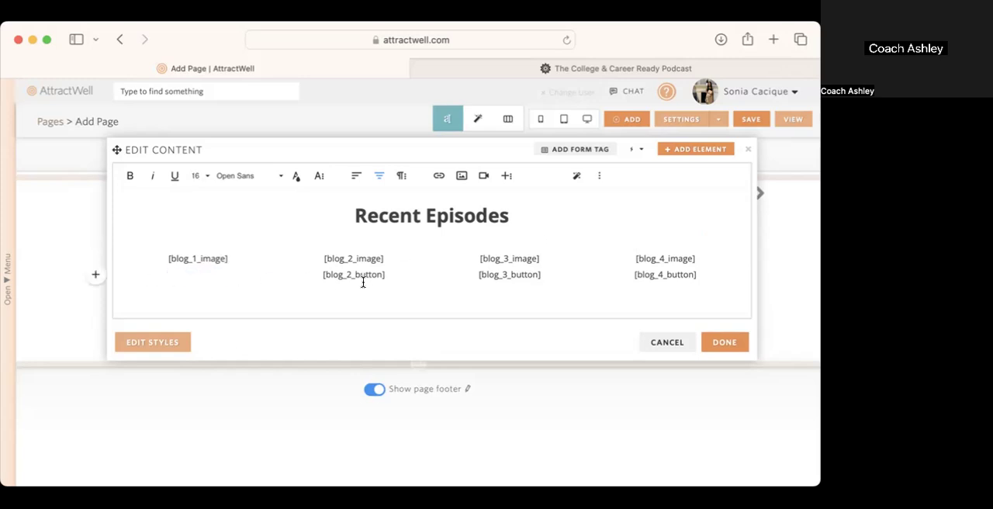
{"action": "left_click_drag", "start_coordinate": [390, 275], "coordinate": [290, 275]}
{"action": "key", "text": "BackSpace"}
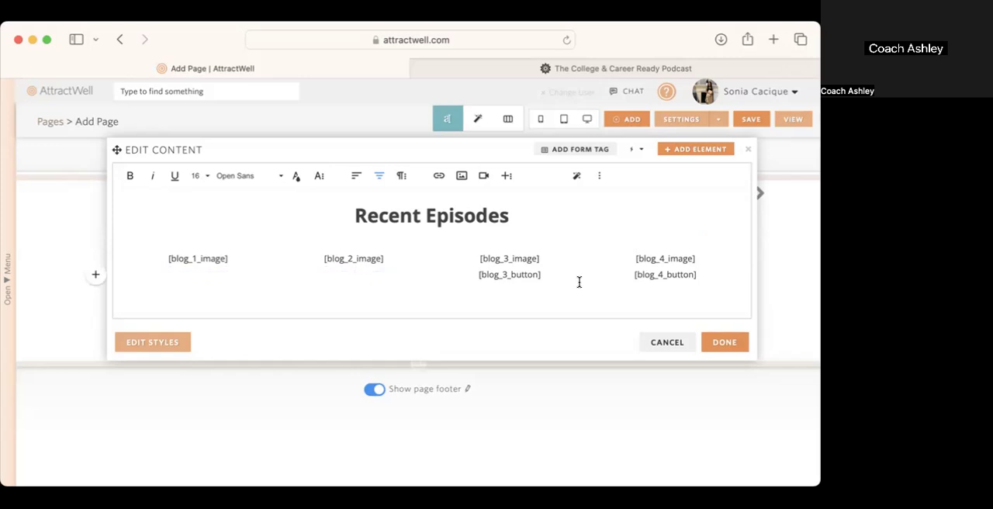
{"action": "left_click_drag", "start_coordinate": [558, 278], "coordinate": [458, 278]}
{"action": "key", "text": "BackSpace"}
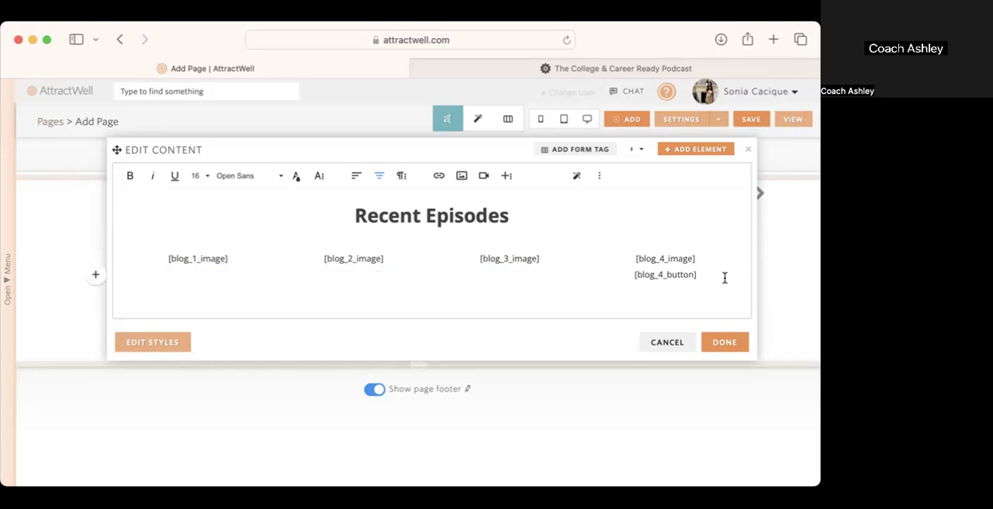
{"action": "left_click_drag", "start_coordinate": [725, 277], "coordinate": [601, 278]}
{"action": "key", "text": "BackSpace"}
{"action": "left_click", "coordinate": [695, 259]}
{"action": "key", "text": "BackSpace"}
{"action": "left_click", "coordinate": [513, 284]}
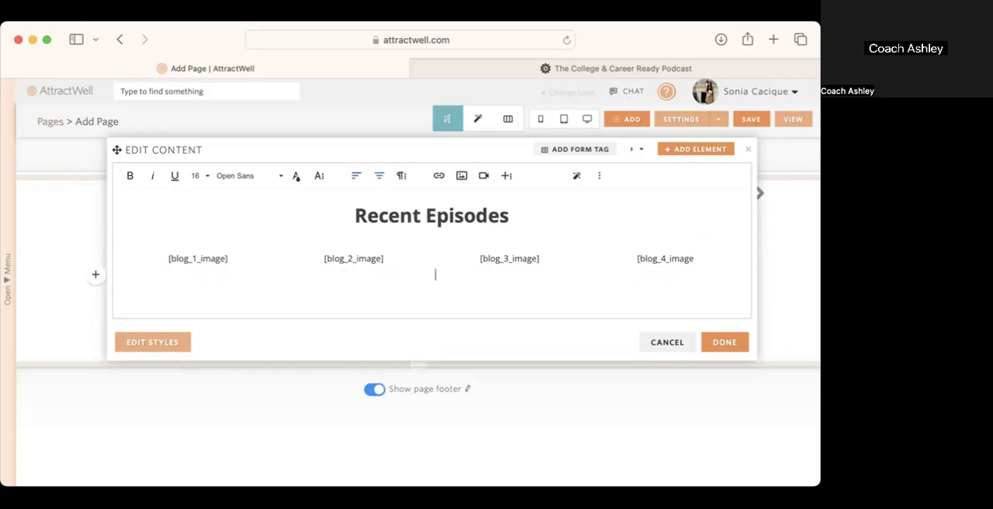
{"action": "left_click", "coordinate": [721, 343]}
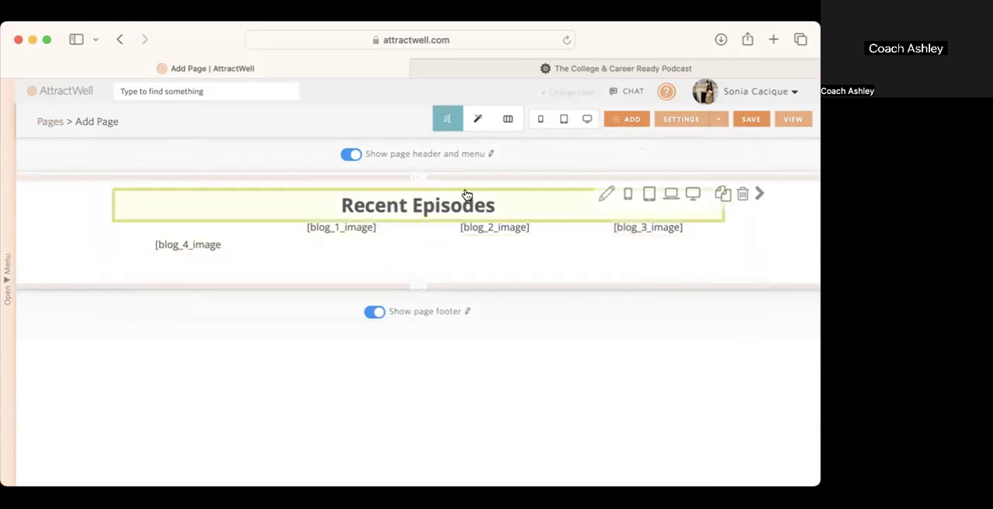
Step: Add a new Recent Blog Posts - 4 Column section above the current one and delete the old Recent Episodes section
{"action": "left_click", "coordinate": [416, 176]}
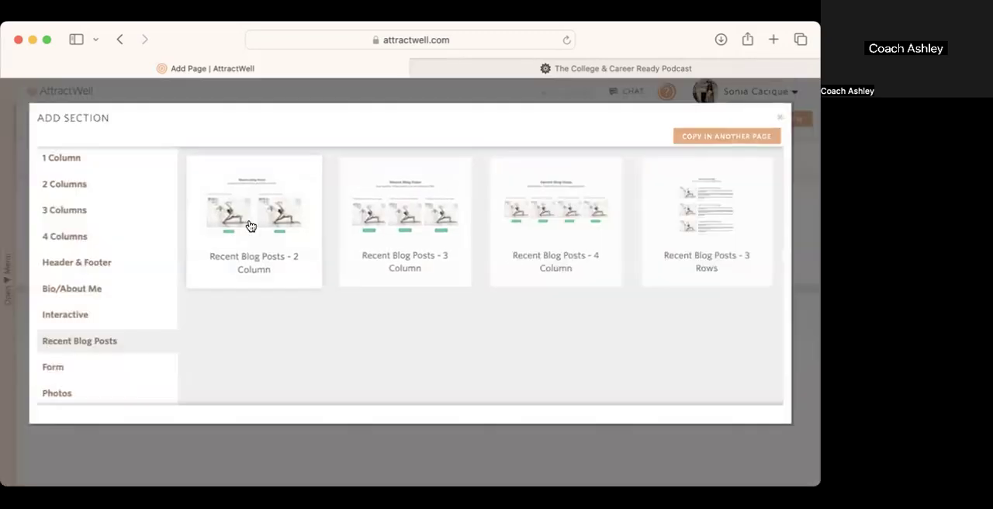
{"action": "left_click", "coordinate": [601, 237]}
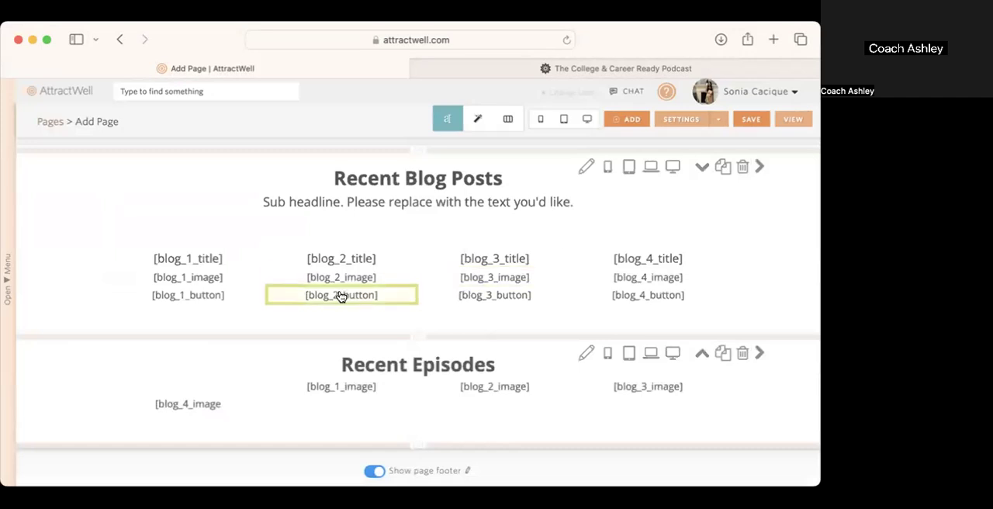
{"action": "left_click", "coordinate": [202, 295]}
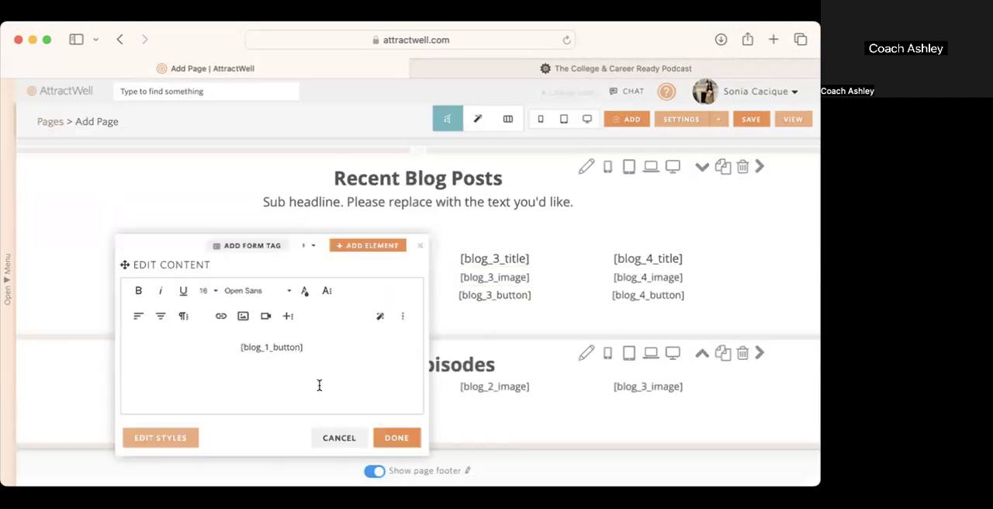
{"action": "left_click", "coordinate": [420, 245]}
{"action": "left_click", "coordinate": [742, 353]}
{"action": "left_click", "coordinate": [541, 275]}
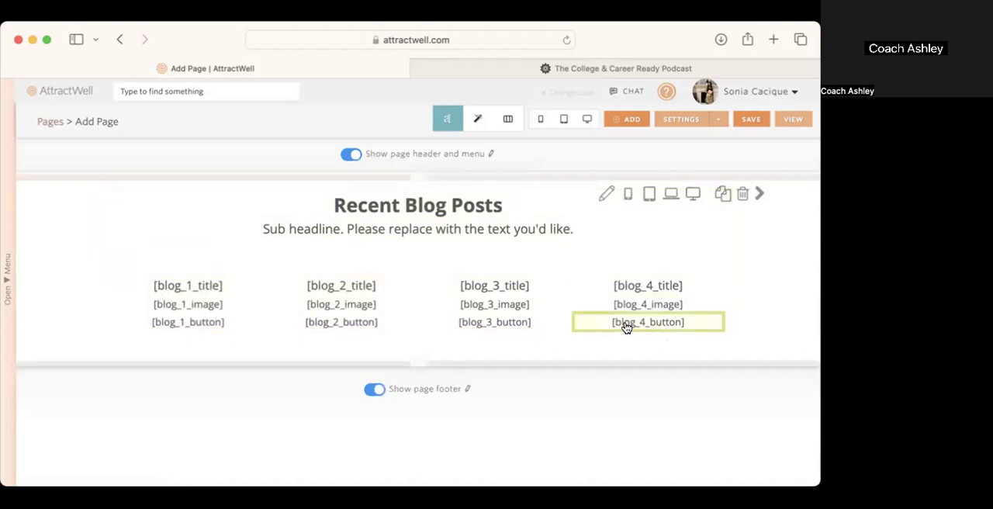
Step: Open the new section's content for editing and undo a trial deletion of the first column's button placeholder
{"action": "left_click", "coordinate": [106, 330]}
{"action": "left_click_drag", "start_coordinate": [164, 340], "coordinate": [157, 338]}
{"action": "key", "text": "BackSpace"}
{"action": "key", "text": "BackSpace"}
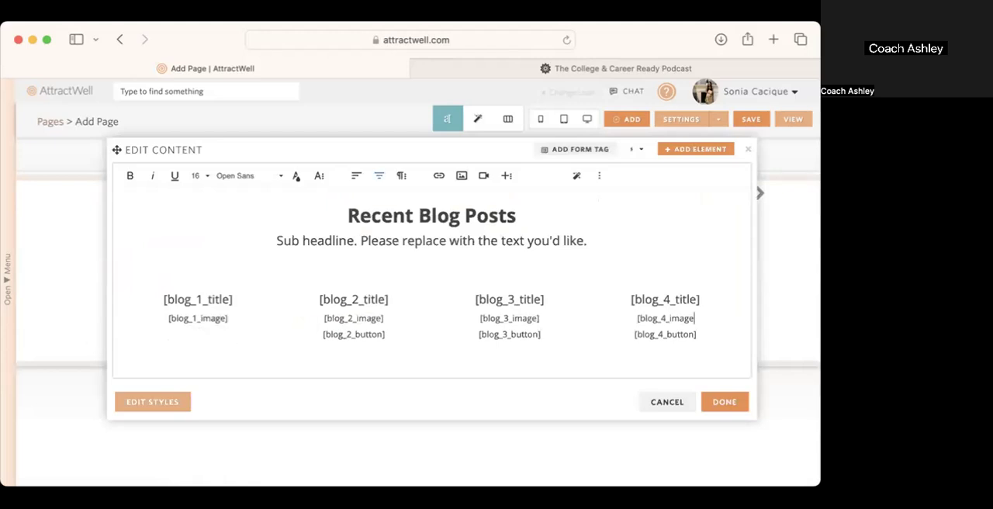
{"action": "key", "text": "super+z"}
{"action": "key", "text": "super+z"}
{"action": "left_click", "coordinate": [305, 350]}
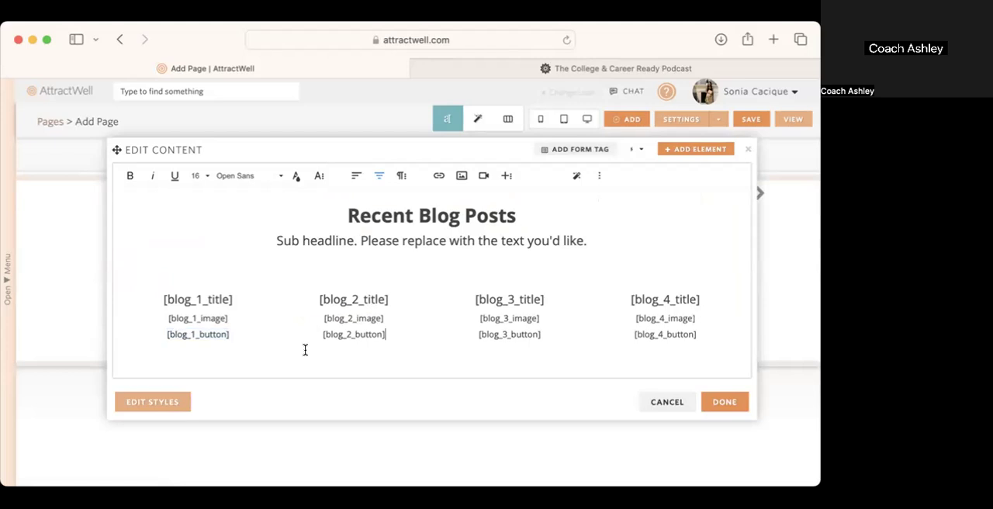
Step: Delete the blog button placeholders from all four columns of the new section, keeping the image placeholders
{"action": "left_click_drag", "start_coordinate": [229, 337], "coordinate": [151, 332]}
{"action": "key", "text": "BackSpace"}
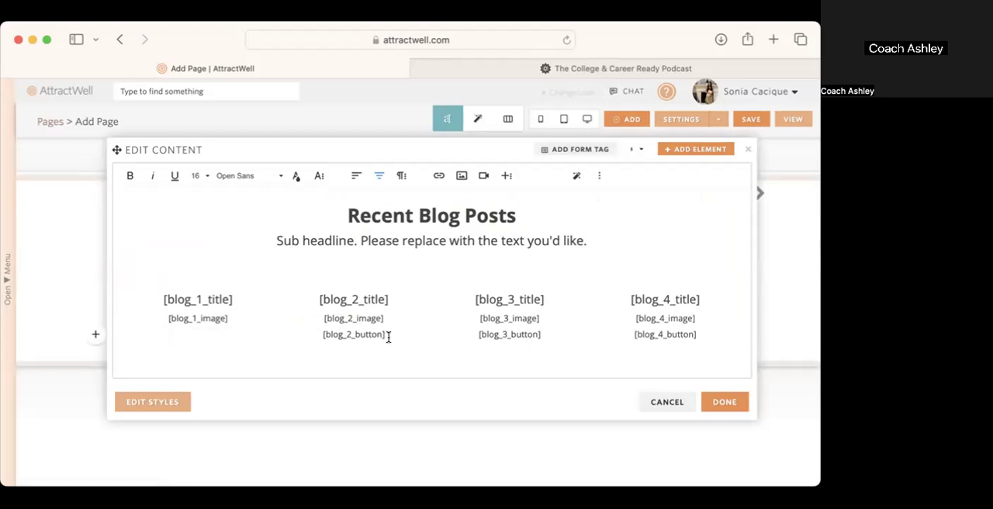
{"action": "left_click_drag", "start_coordinate": [389, 333], "coordinate": [303, 332]}
{"action": "key", "text": "BackSpace"}
{"action": "left_click_drag", "start_coordinate": [548, 336], "coordinate": [475, 335]}
{"action": "key", "text": "BackSpace"}
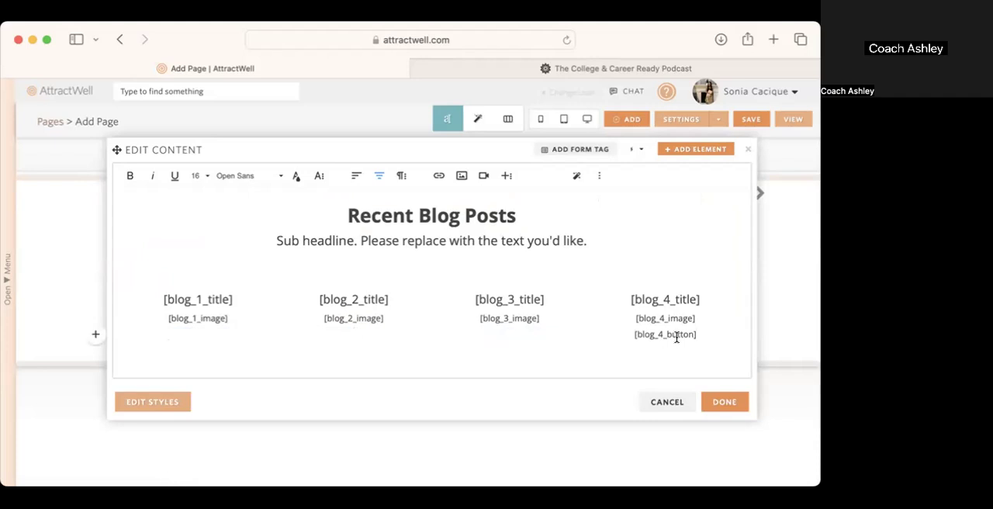
{"action": "left_click_drag", "start_coordinate": [699, 337], "coordinate": [623, 335]}
{"action": "key", "text": "BackSpace"}
Step: Delete the blog title placeholders above the images in all four columns
{"action": "left_click_drag", "start_coordinate": [698, 298], "coordinate": [623, 298]}
{"action": "key", "text": "BackSpace"}
{"action": "left_click_drag", "start_coordinate": [550, 298], "coordinate": [128, 297]}
{"action": "key", "text": "BackSpace"}
{"action": "key", "text": "BackSpace"}
{"action": "key", "text": "BackSpace"}
Step: Delete the placeholder sub headline and the empty lines between the heading and the blog image row
{"action": "left_click", "coordinate": [415, 265]}
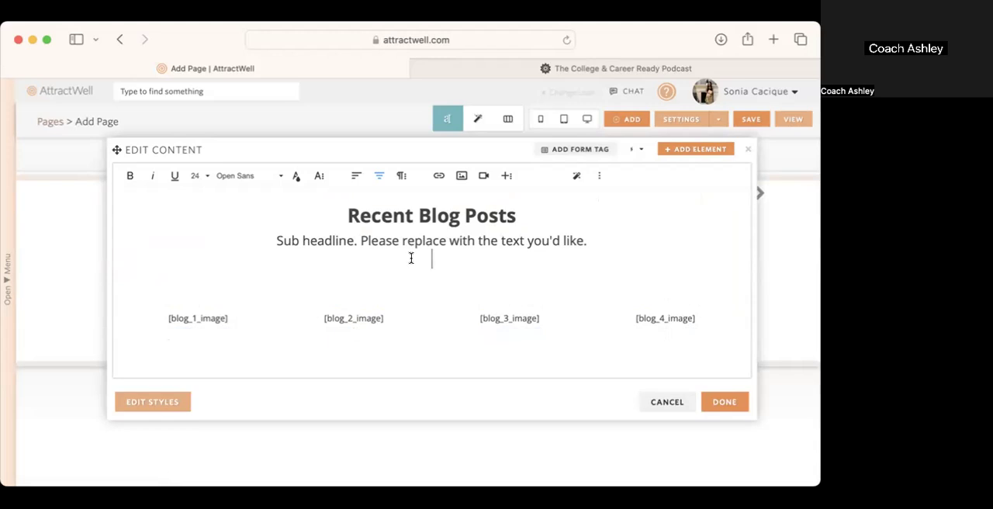
{"action": "triple_click", "coordinate": [265, 245]}
{"action": "key", "text": "BackSpace"}
{"action": "key", "text": "BackSpace"}
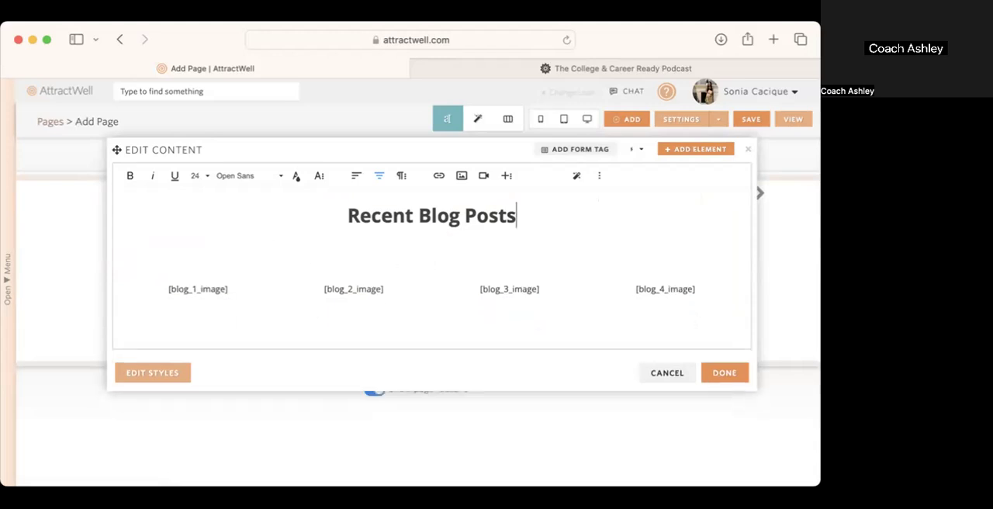
{"action": "left_click", "coordinate": [406, 244]}
{"action": "key", "text": "BackSpace"}
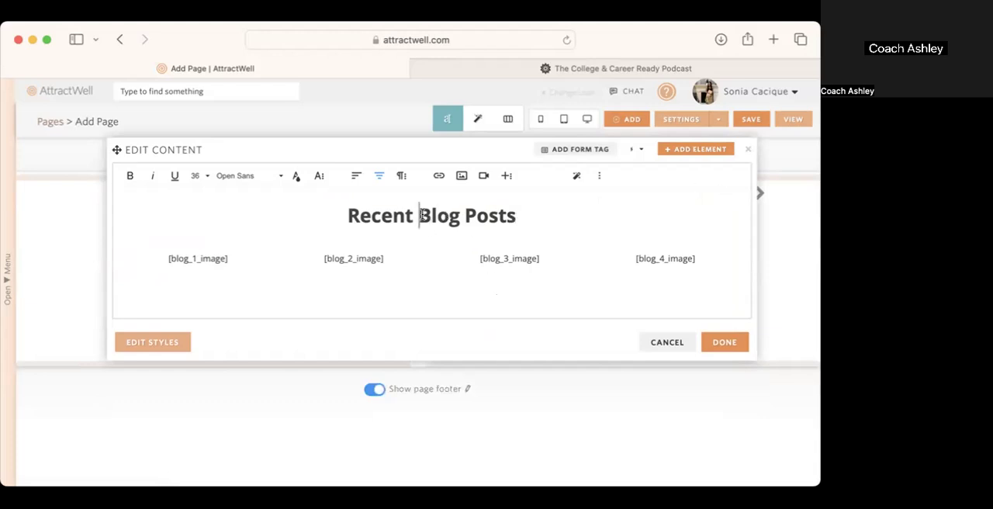
Step: Change the section heading to "Recent Episodes" and apply the content changes
{"action": "left_click_drag", "start_coordinate": [420, 215], "coordinate": [529, 215]}
{"action": "type", "text": "Episoddes"}
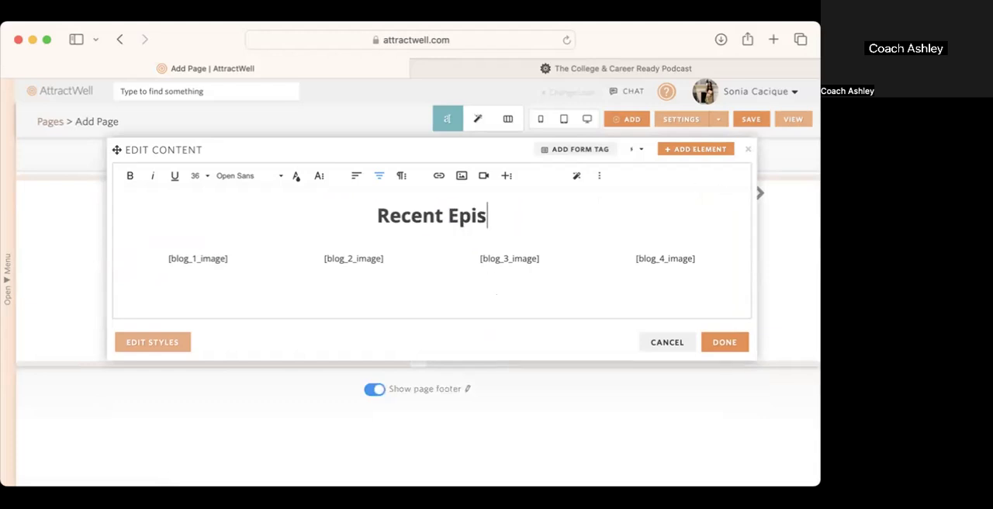
{"action": "key", "text": "BackSpace"}
{"action": "key", "text": "BackSpace"}
{"action": "key", "text": "BackSpace"}
{"action": "type", "text": "es"}
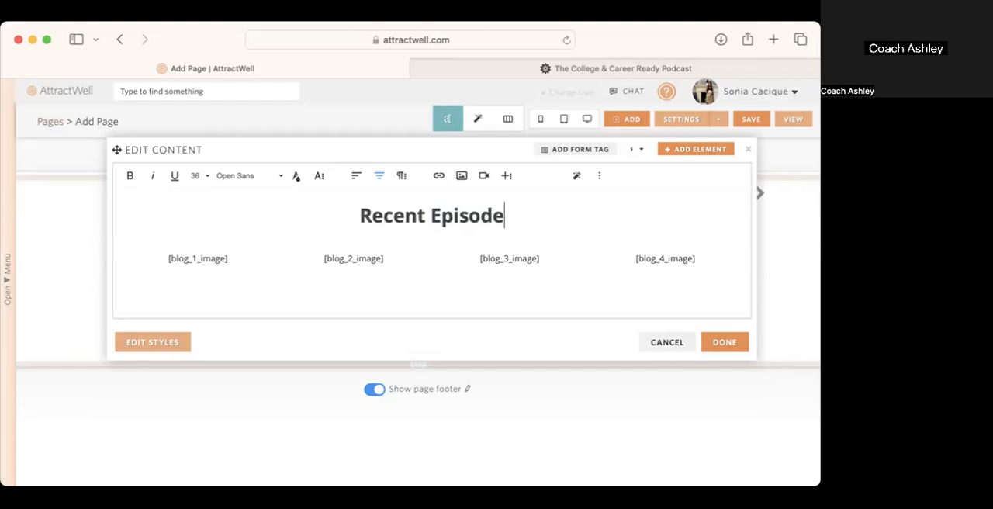
{"action": "left_click", "coordinate": [723, 342]}
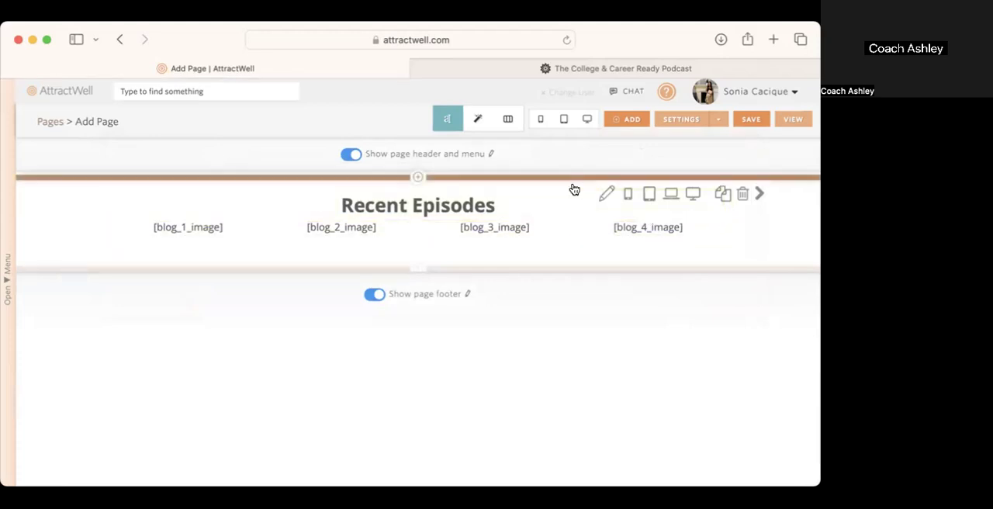
Step: Set the bottom padding of the Recent Episodes heading to 24 pixels in its element styles
{"action": "left_click", "coordinate": [475, 119]}
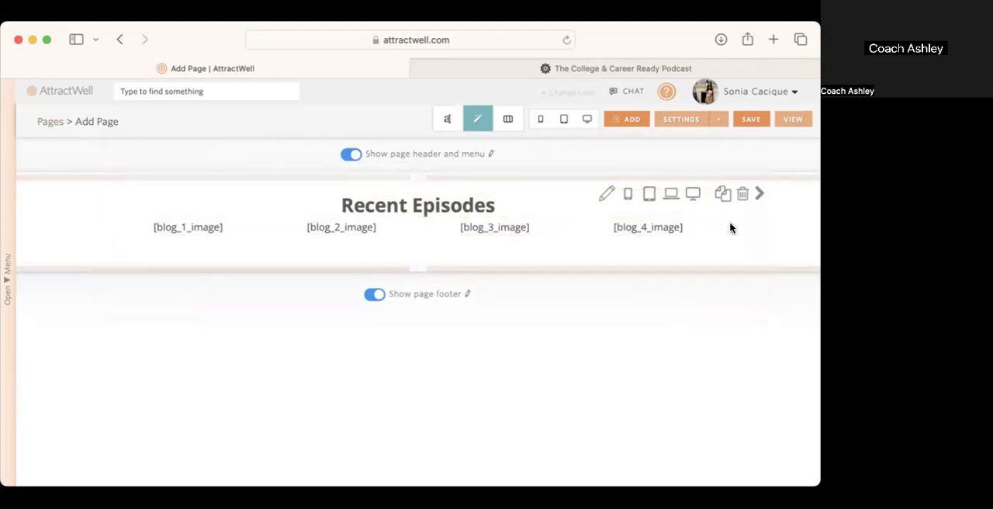
{"action": "left_click", "coordinate": [511, 199]}
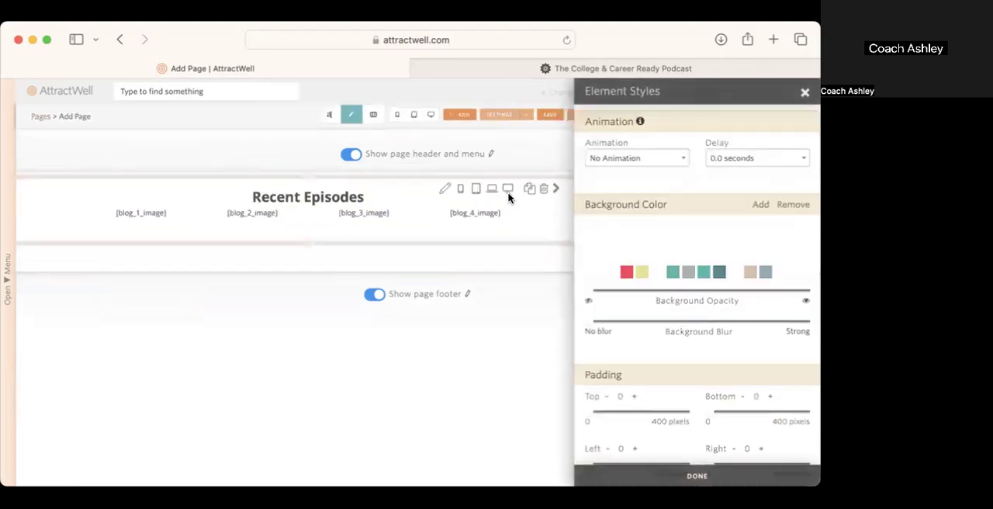
{"action": "left_click_drag", "start_coordinate": [588, 417], "coordinate": [588, 417]}
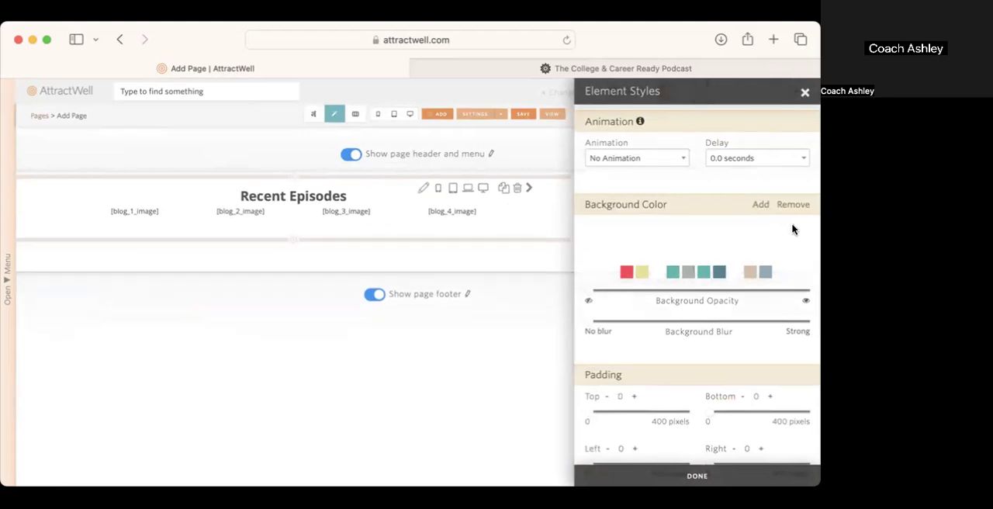
{"action": "left_click", "coordinate": [805, 92]}
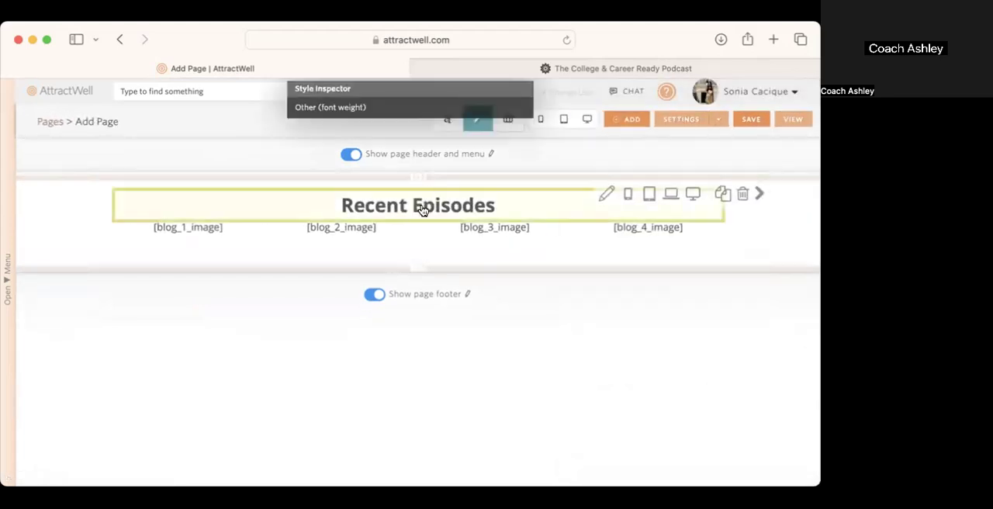
{"action": "left_click", "coordinate": [423, 210]}
{"action": "left_click_drag", "start_coordinate": [588, 413], "coordinate": [582, 412]}
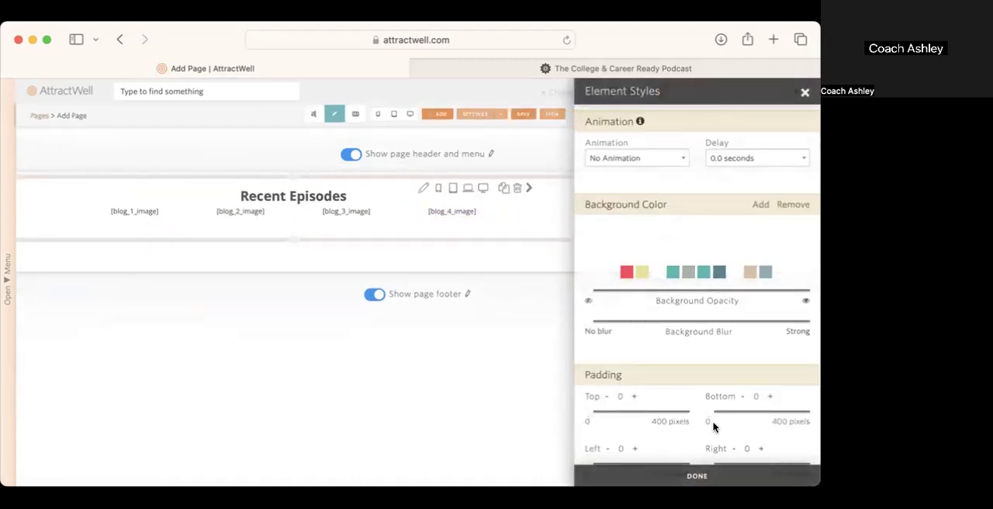
{"action": "left_click_drag", "start_coordinate": [709, 416], "coordinate": [715, 416]}
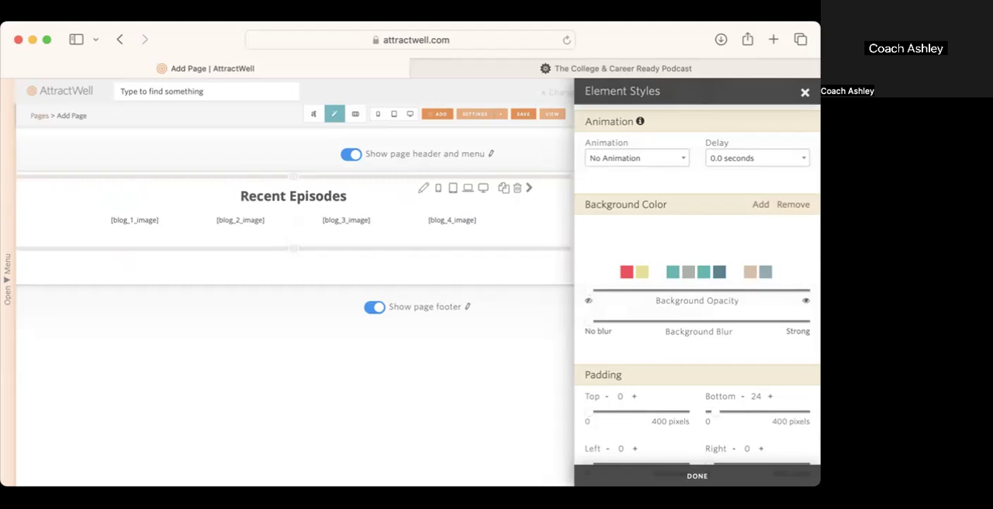
{"action": "left_click", "coordinate": [697, 475]}
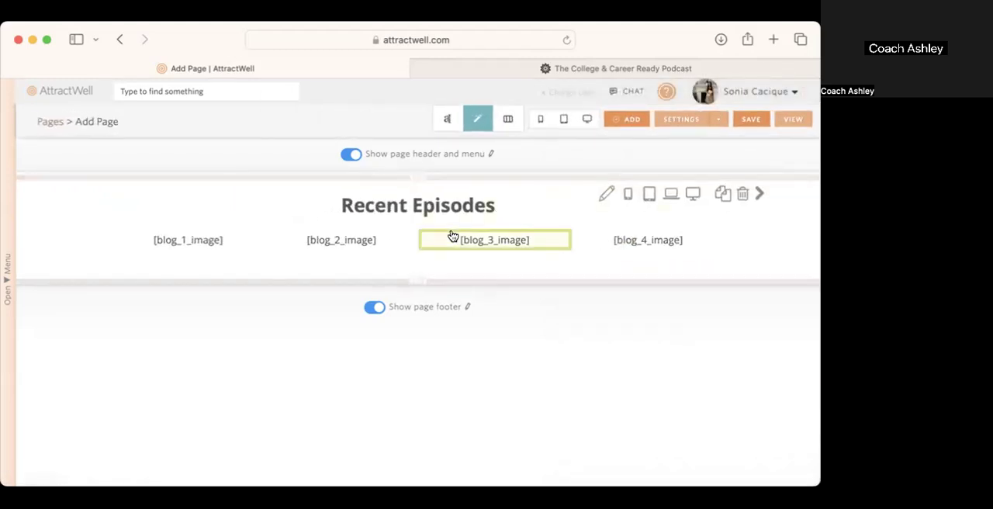
Step: Preview the page at desktop size to check the Recent Episodes layout, and return to the editor
{"action": "left_click", "coordinate": [586, 126]}
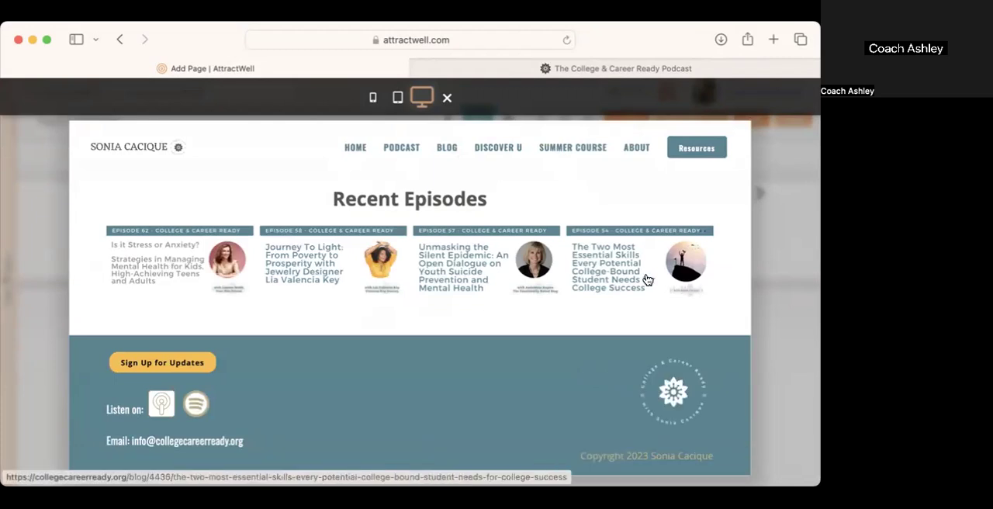
{"action": "left_click", "coordinate": [789, 224]}
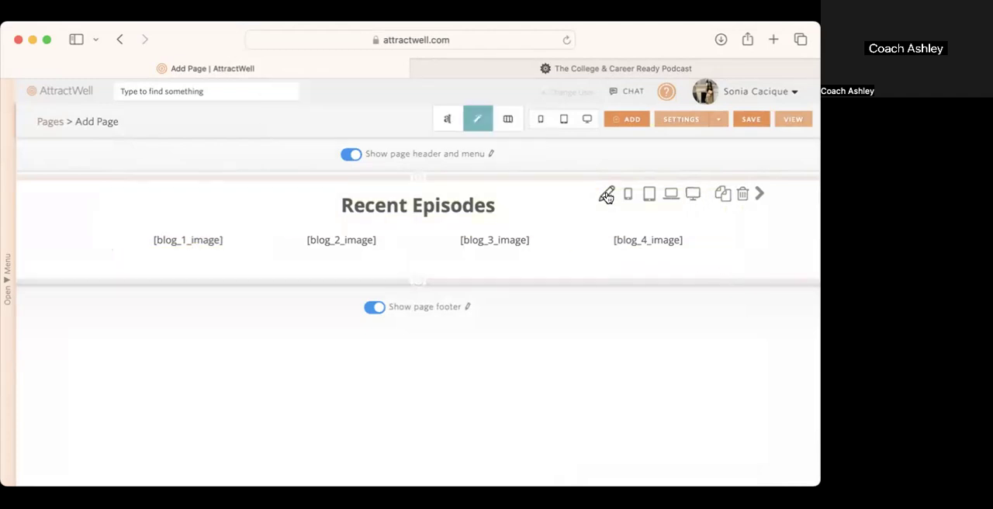
{"action": "left_click", "coordinate": [588, 119]}
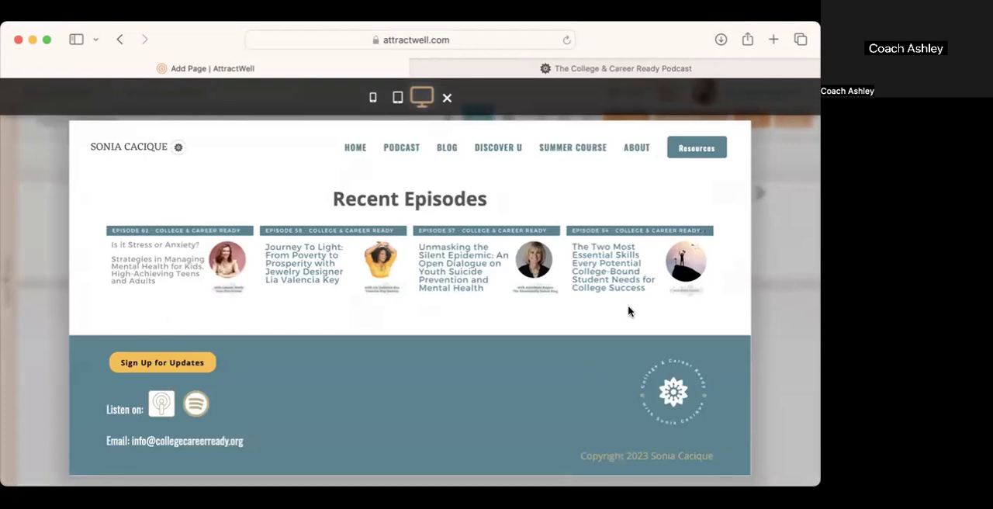
{"action": "left_click", "coordinate": [774, 341]}
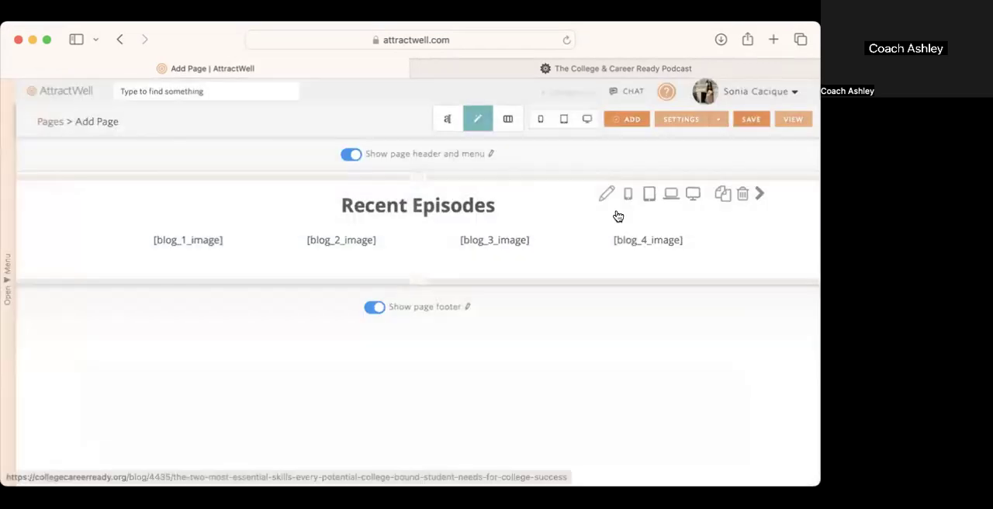
Step: Set the Recent Episodes section's background color to the tan swatch
{"action": "left_click", "coordinate": [605, 194]}
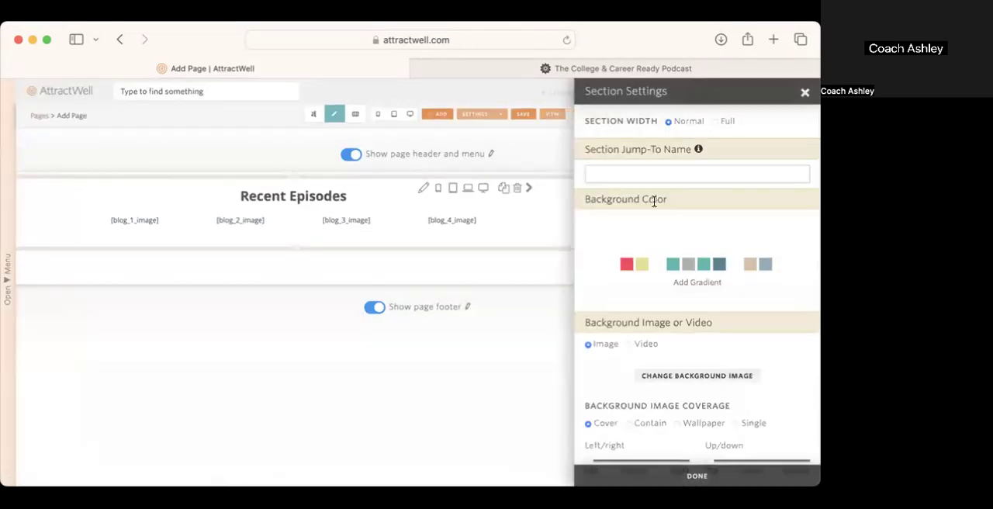
{"action": "left_click", "coordinate": [749, 265]}
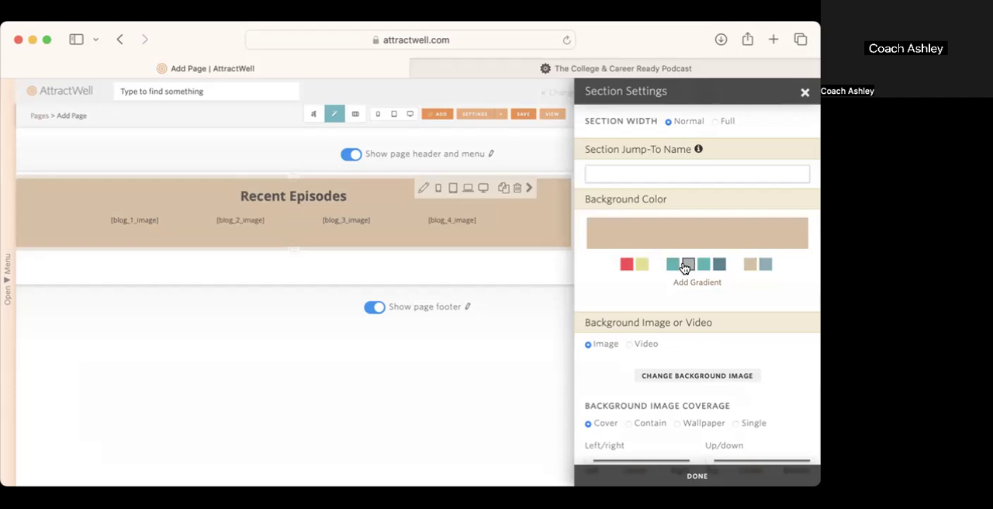
Step: Switch to the published College & Career Ready Podcast page, look over its section styling, and return to the page editor
{"action": "left_click", "coordinate": [584, 69]}
{"action": "scroll", "coordinate": [647, 221], "scroll_direction": "down", "scroll_amount": 5}
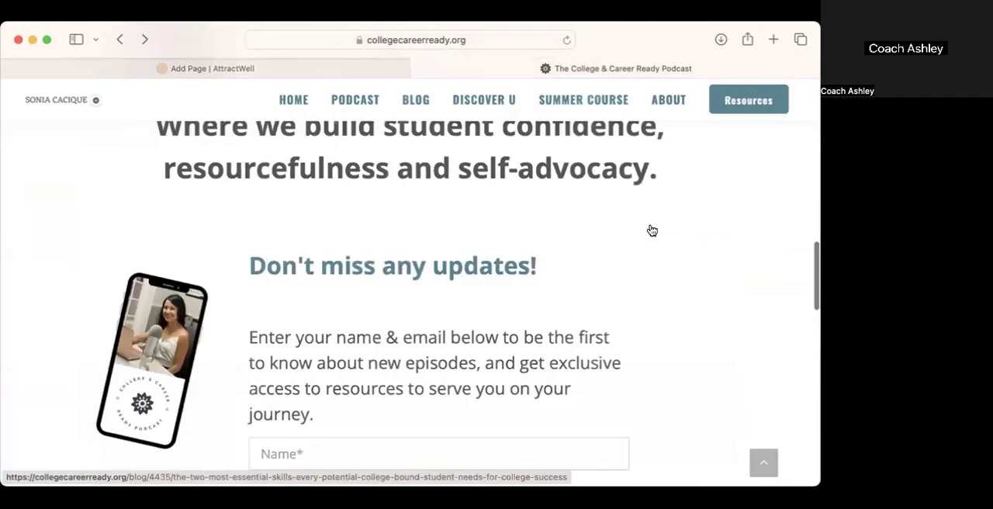
{"action": "scroll", "coordinate": [652, 231], "scroll_direction": "up", "scroll_amount": 10}
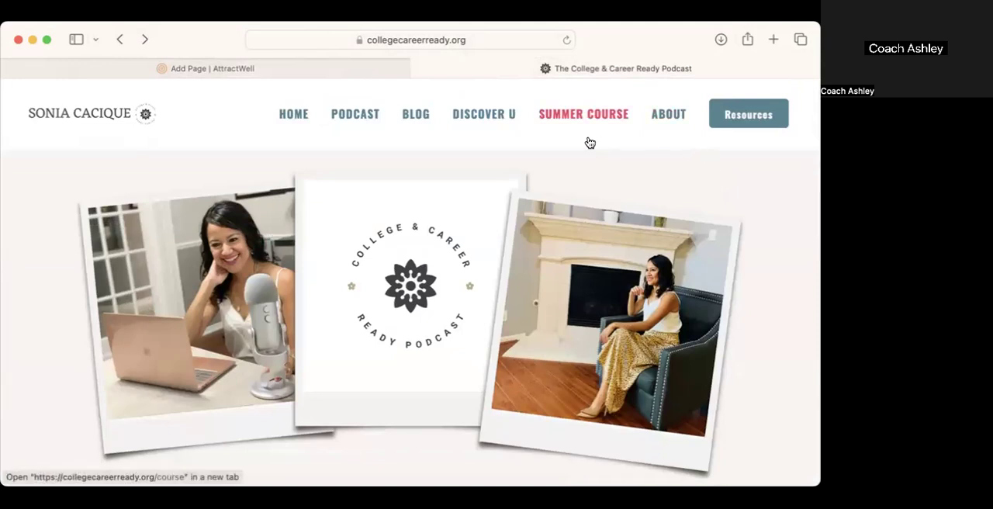
{"action": "left_click", "coordinate": [418, 69]}
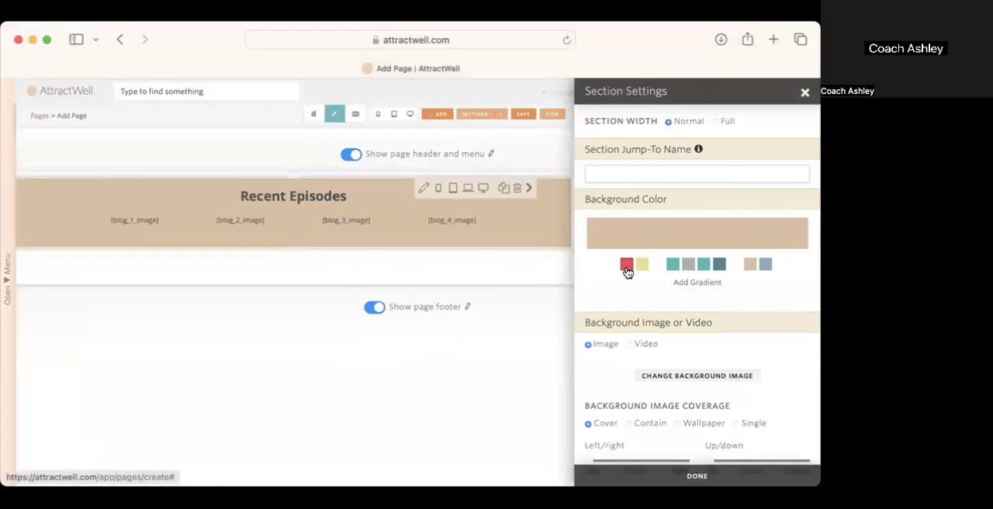
Step: Change the Recent Episodes section's background to the custom off-white F8F5F2 and preview the page at desktop size
{"action": "left_click", "coordinate": [646, 229]}
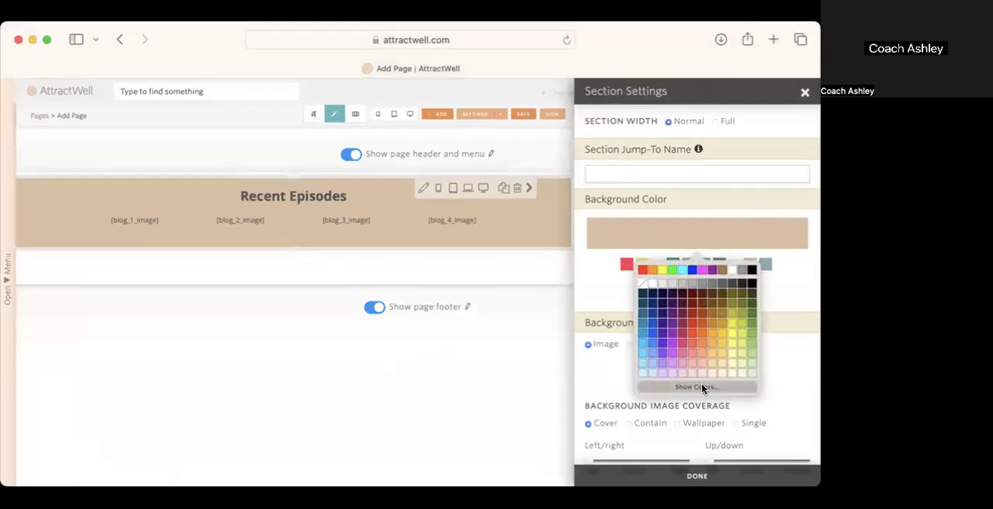
{"action": "left_click", "coordinate": [702, 387]}
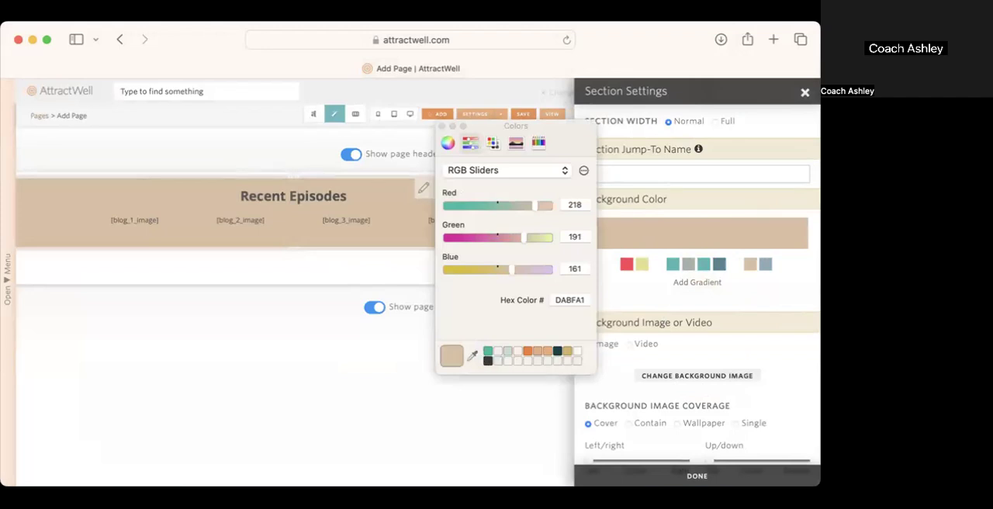
{"action": "left_click", "coordinate": [512, 69]}
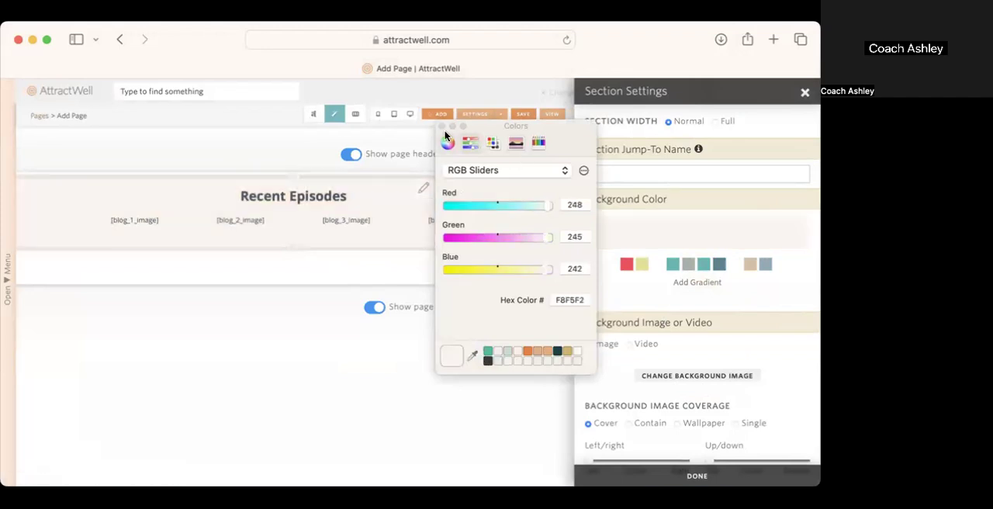
{"action": "left_click", "coordinate": [443, 126]}
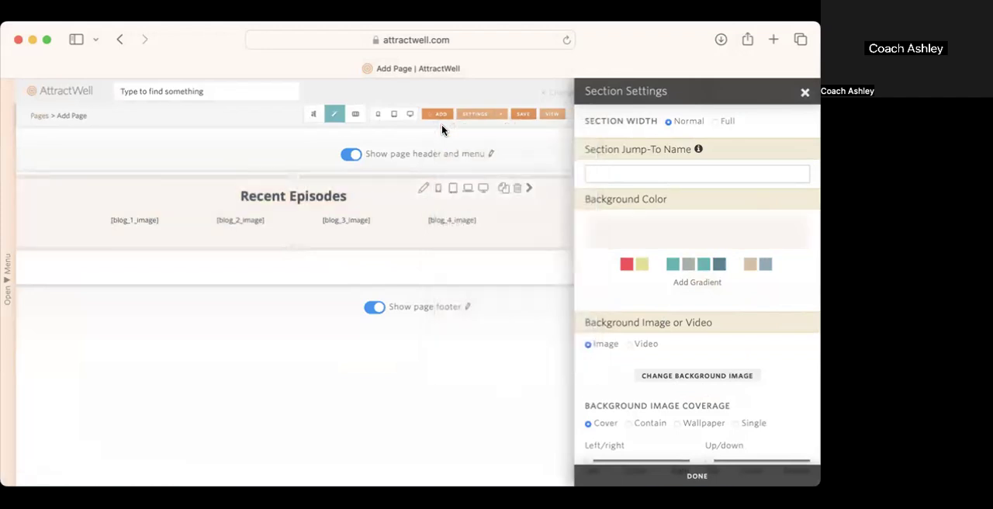
{"action": "left_click", "coordinate": [805, 94]}
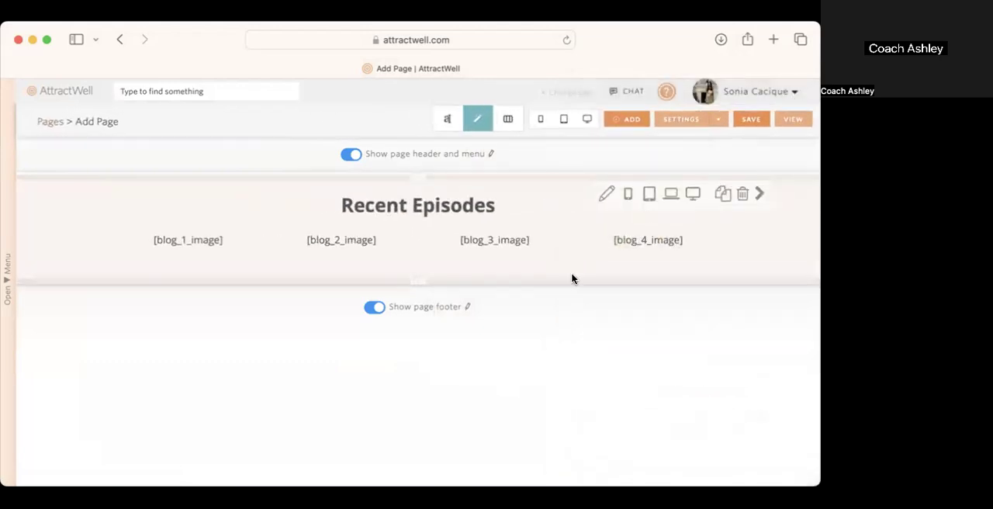
{"action": "left_click", "coordinate": [589, 122]}
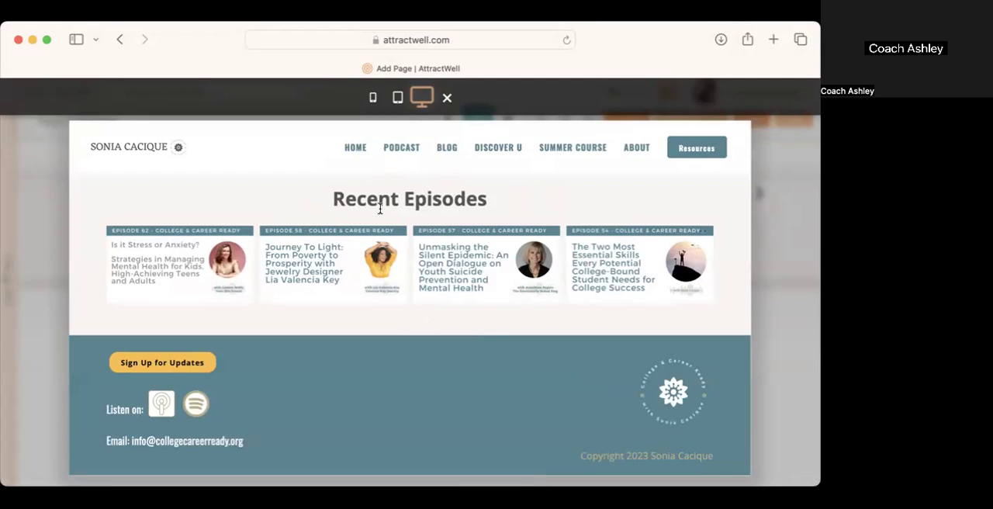
{"action": "left_click", "coordinate": [782, 186]}
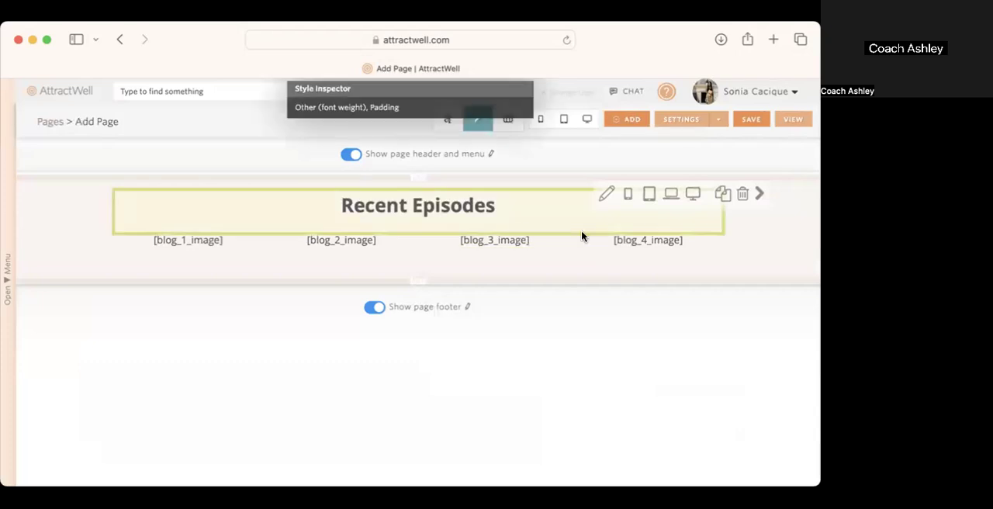
Step: Duplicate the Recent Episodes section and set the bottom padding of the copy's heading to 0 pixels
{"action": "left_click", "coordinate": [721, 195]}
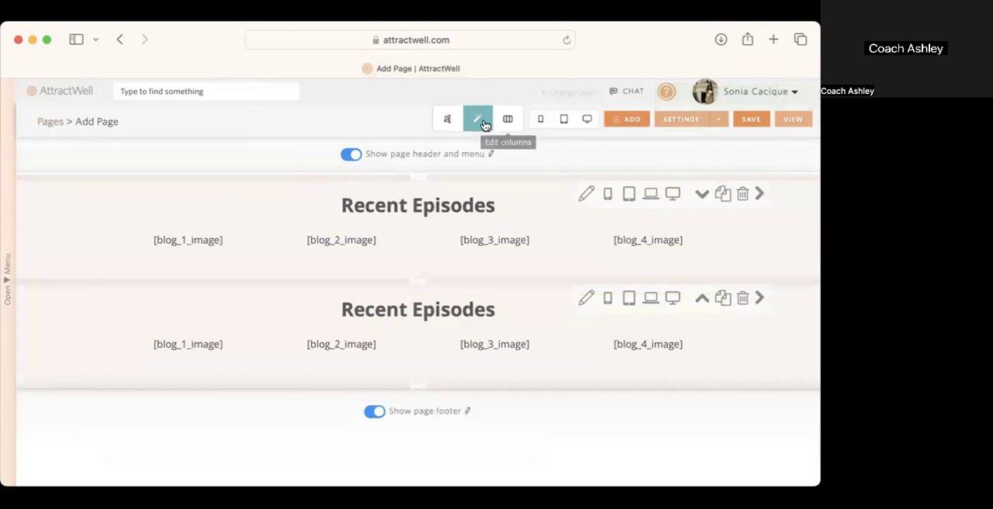
{"action": "left_click", "coordinate": [577, 324]}
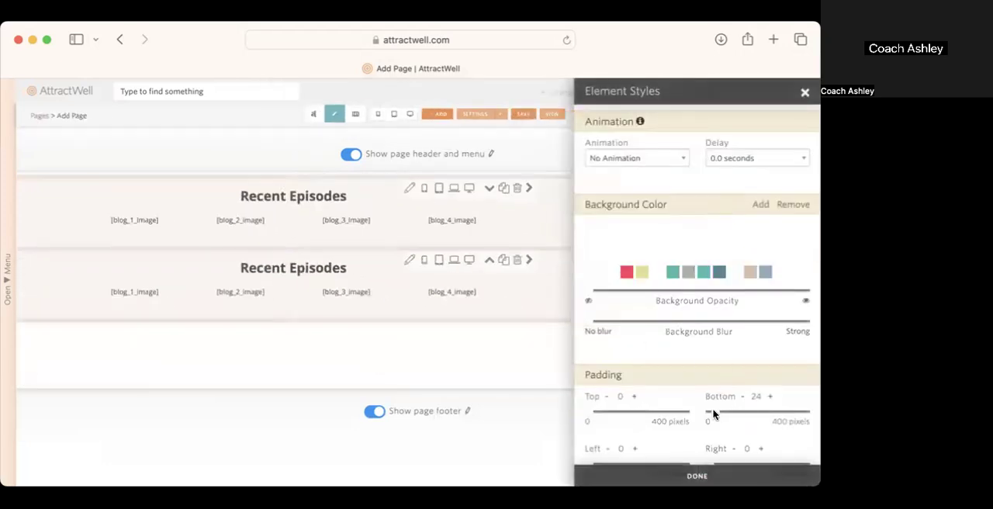
{"action": "left_click_drag", "start_coordinate": [714, 416], "coordinate": [650, 412]}
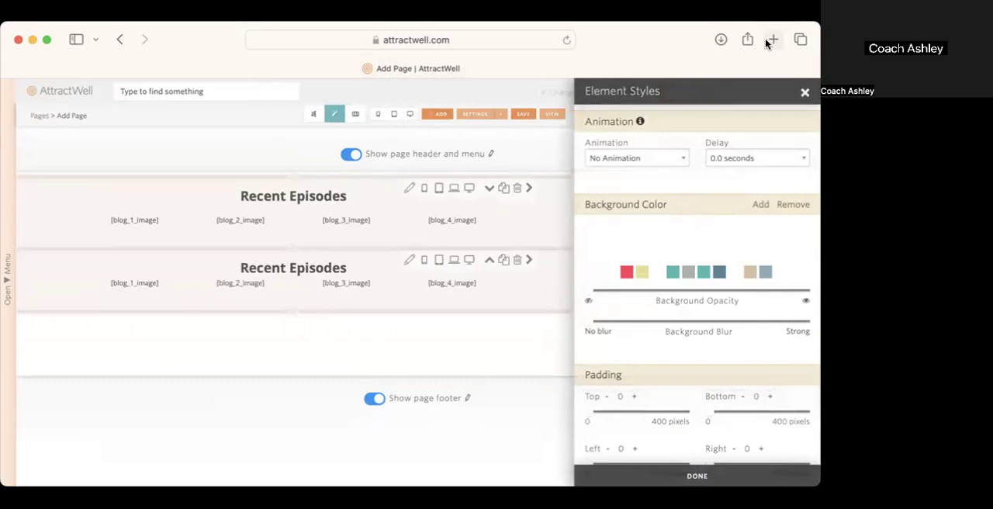
{"action": "left_click", "coordinate": [804, 93]}
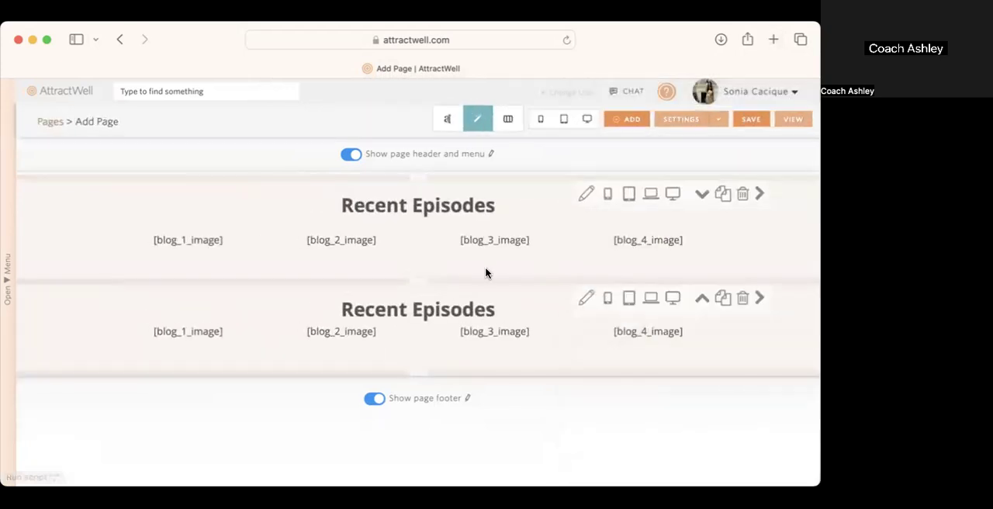
{"action": "left_click", "coordinate": [475, 312]}
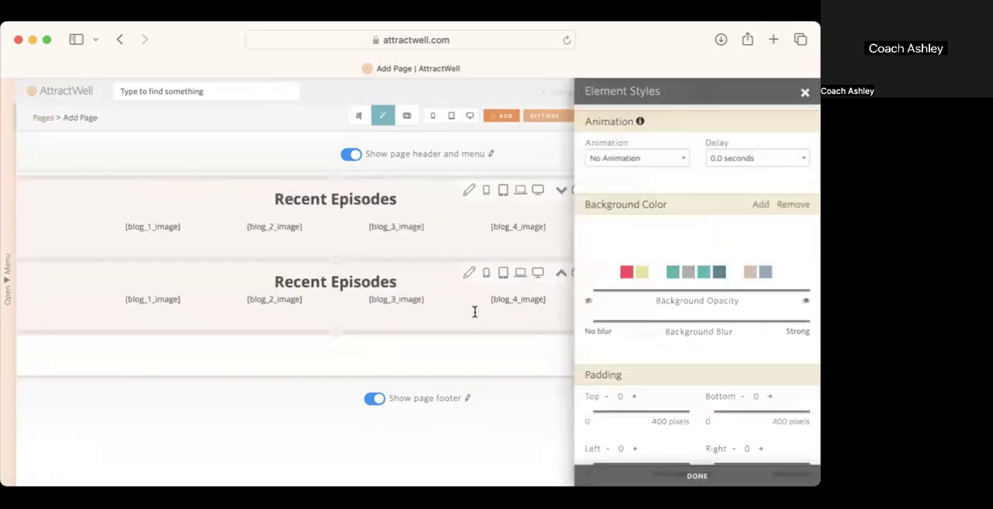
{"action": "left_click", "coordinate": [804, 93]}
Step: Delete the Recent Episodes heading text from the duplicated section and preview the two rows at desktop size
{"action": "left_click", "coordinate": [441, 119]}
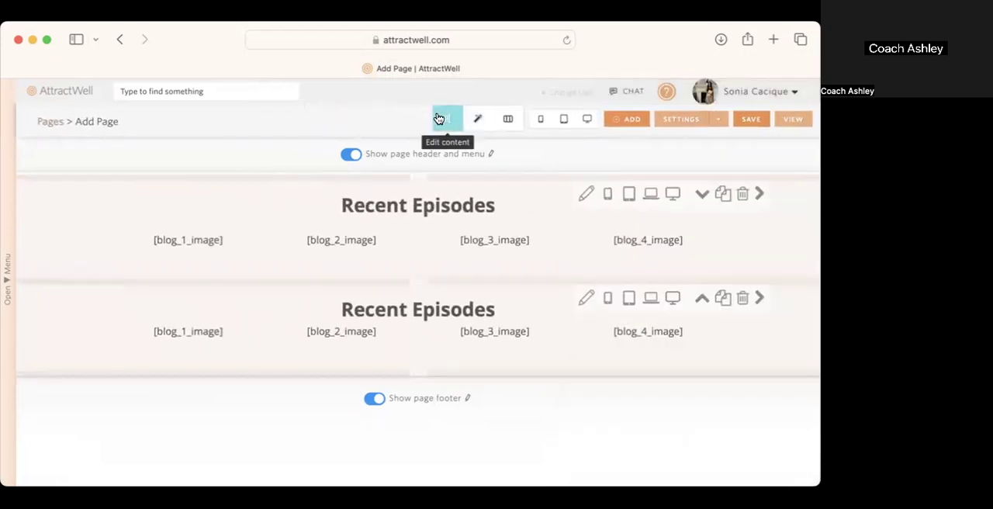
{"action": "left_click", "coordinate": [475, 321]}
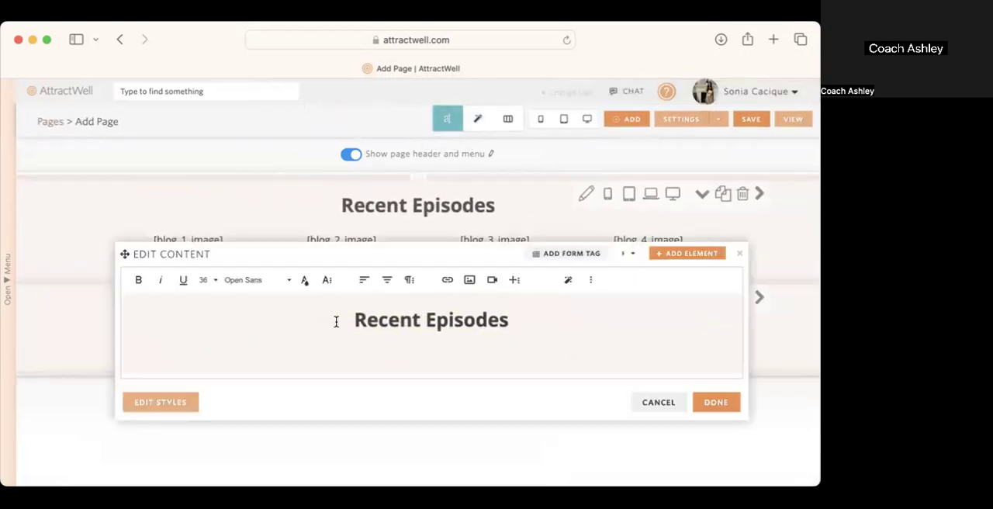
{"action": "left_click_drag", "start_coordinate": [336, 321], "coordinate": [603, 323]}
{"action": "key", "text": "BackSpace"}
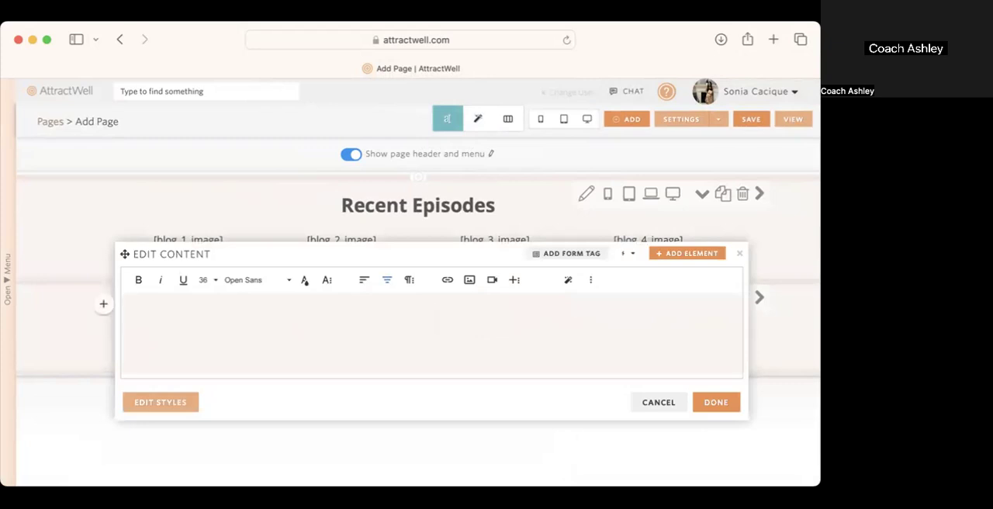
{"action": "left_click", "coordinate": [734, 408]}
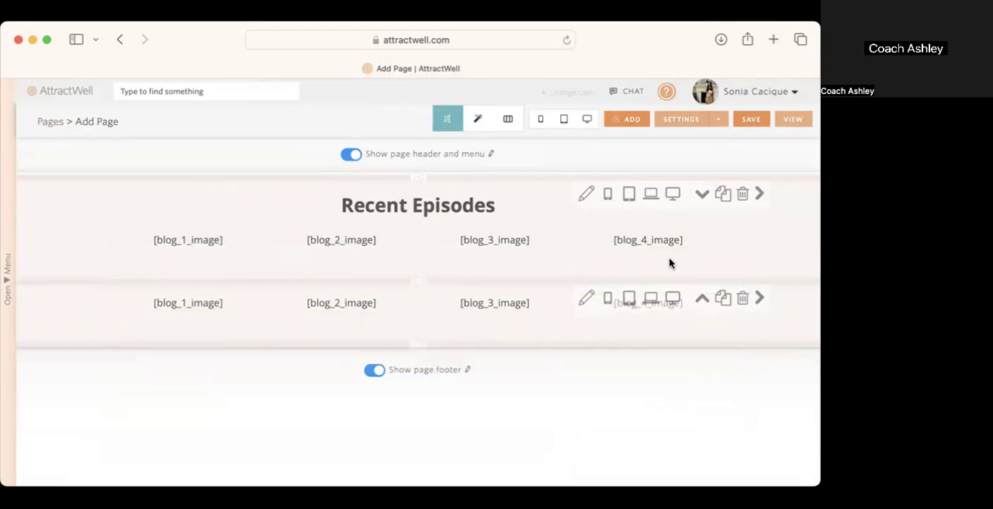
{"action": "left_click", "coordinate": [589, 122]}
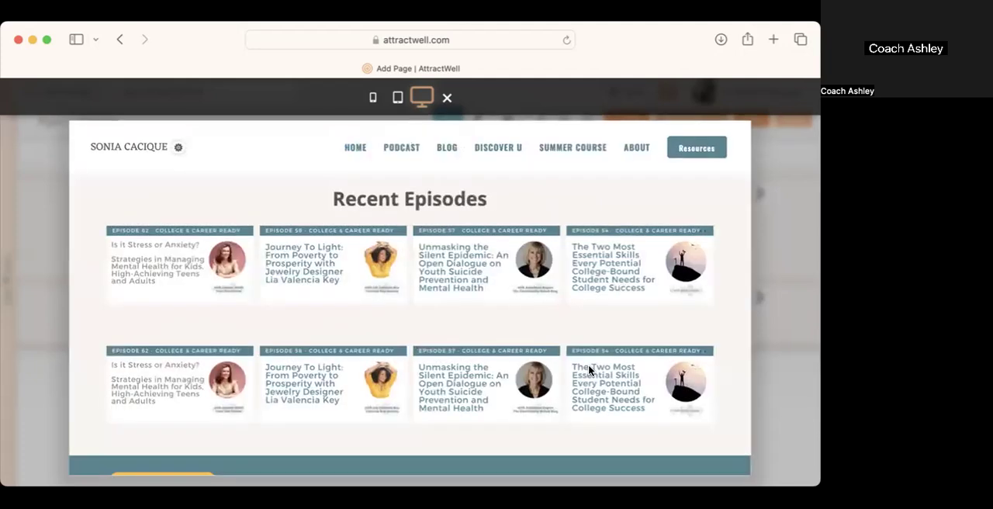
{"action": "left_click", "coordinate": [773, 418]}
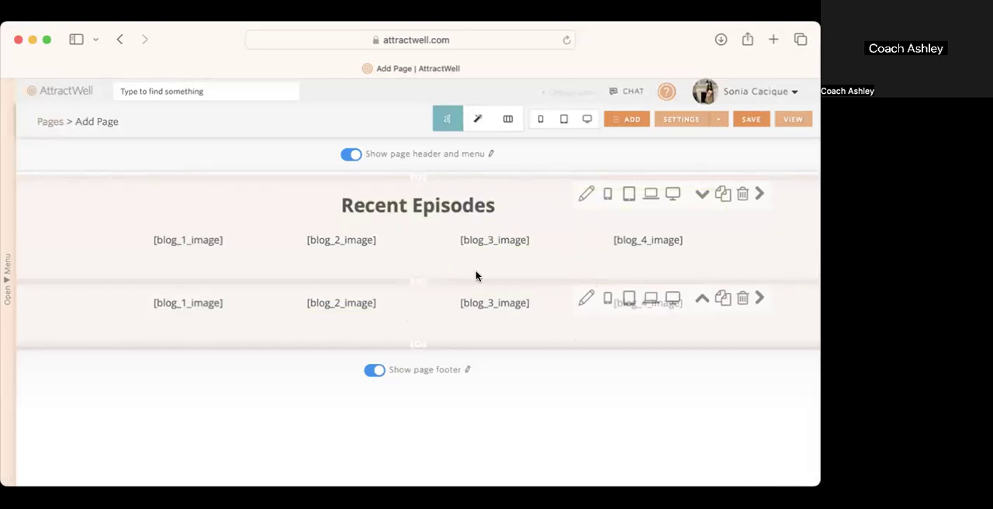
Step: Set the original Recent Episodes section's bottom background padding to 9 pixels and preview the page at desktop size
{"action": "left_click", "coordinate": [586, 193]}
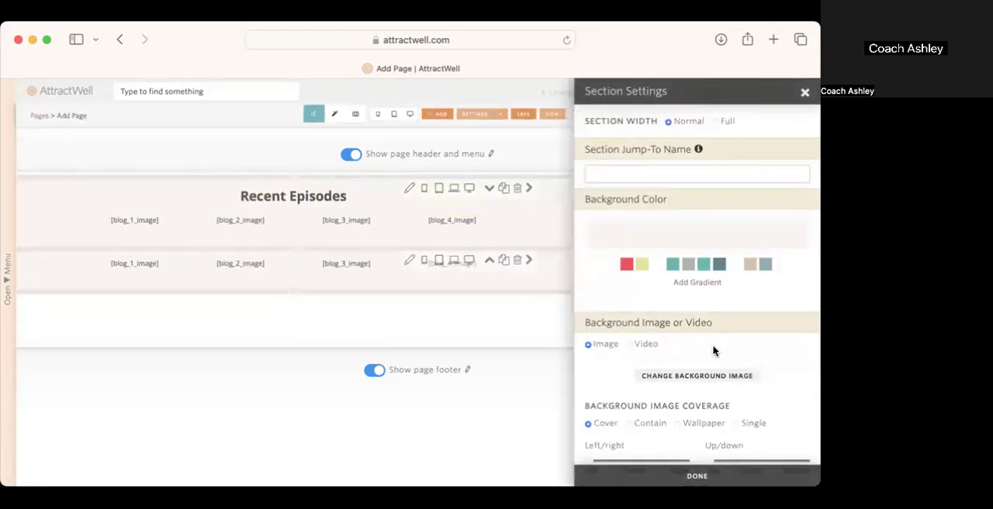
{"action": "scroll", "coordinate": [714, 351], "scroll_direction": "down", "scroll_amount": 7}
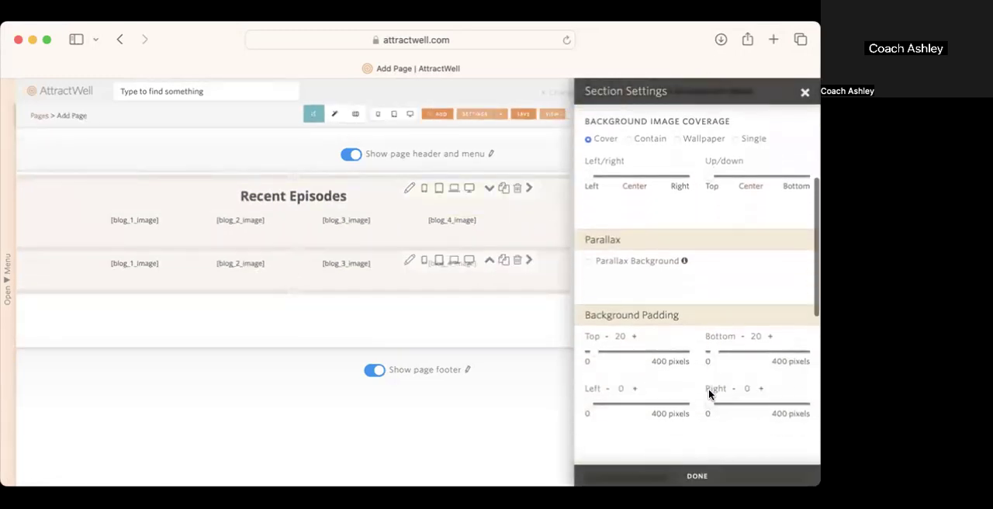
{"action": "scroll", "coordinate": [710, 394], "scroll_direction": "down", "scroll_amount": 2}
{"action": "left_click_drag", "start_coordinate": [715, 332], "coordinate": [712, 332]}
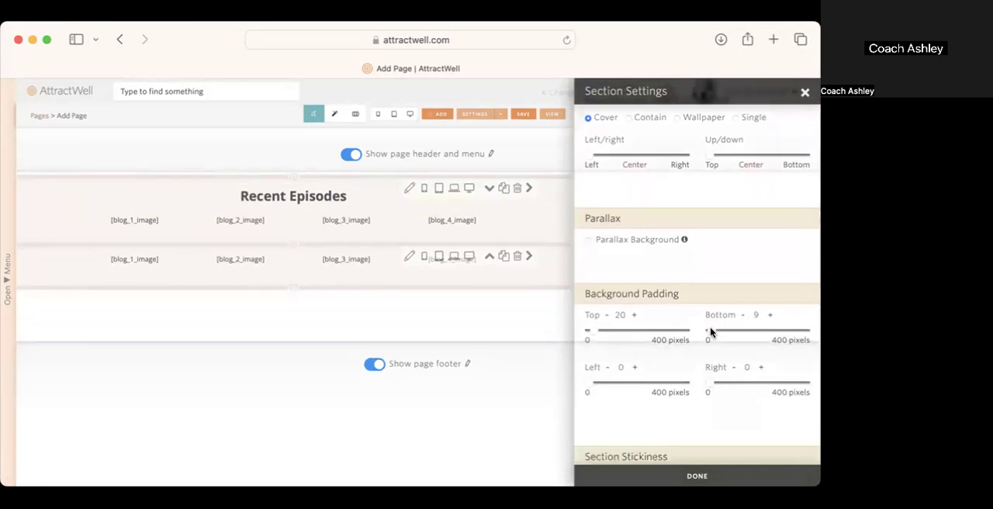
{"action": "left_click", "coordinate": [695, 477]}
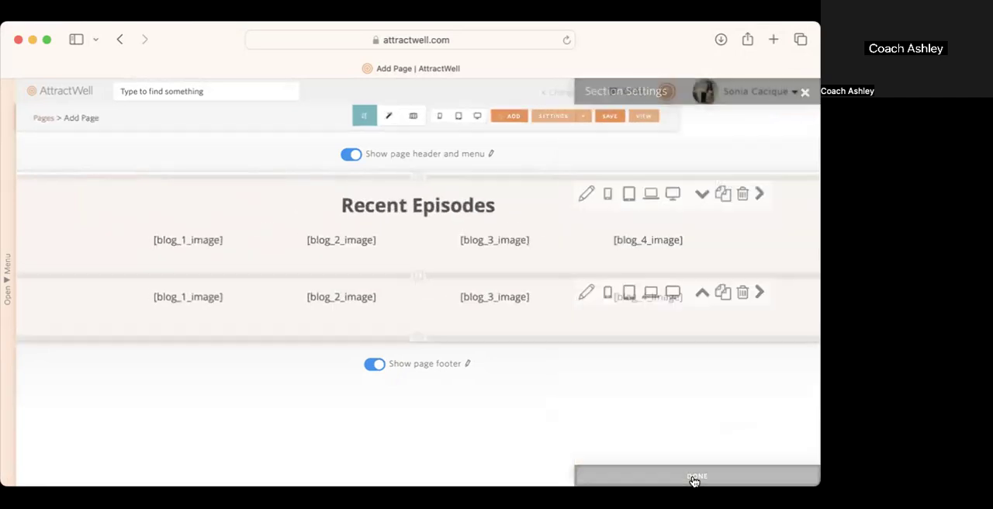
{"action": "left_click", "coordinate": [586, 120]}
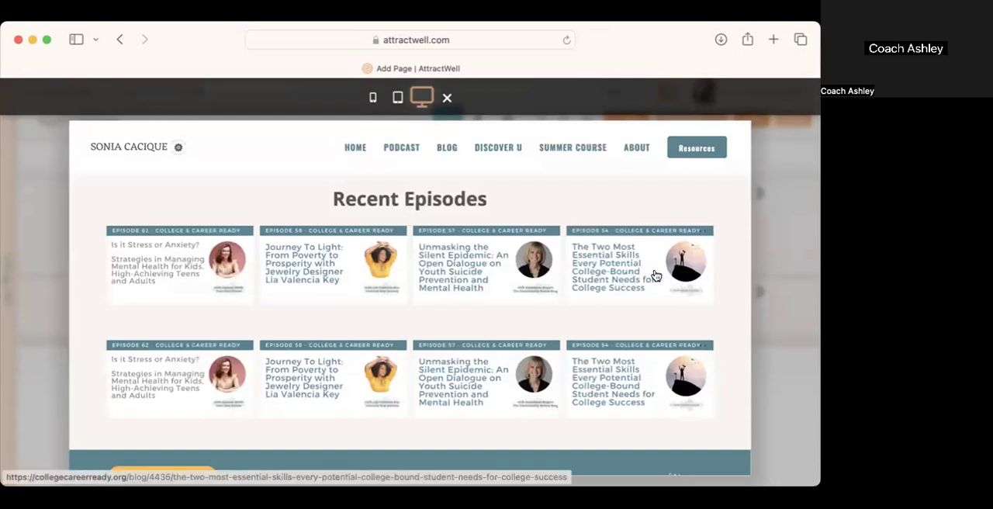
{"action": "left_click", "coordinate": [782, 302]}
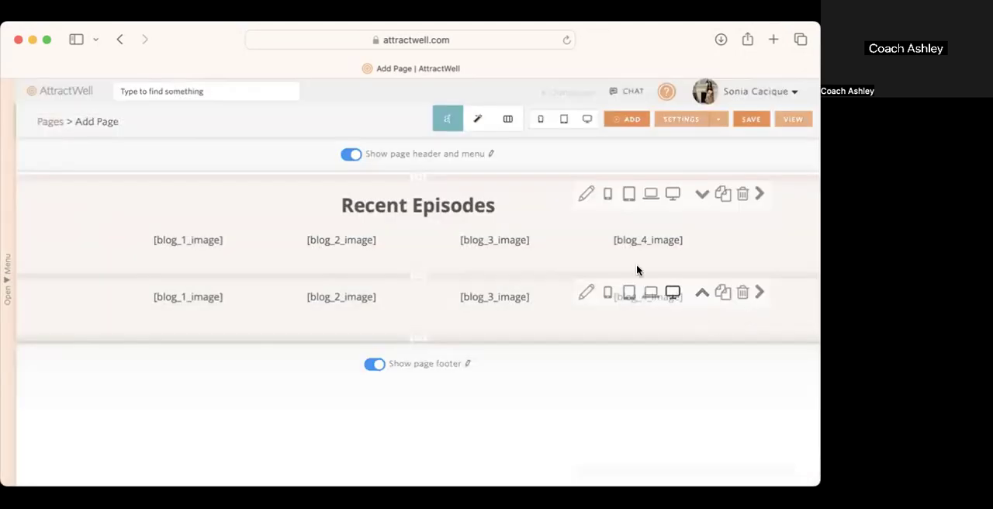
Step: Reduce the duplicated section's bottom background padding to match the original section's
{"action": "left_click", "coordinate": [586, 292]}
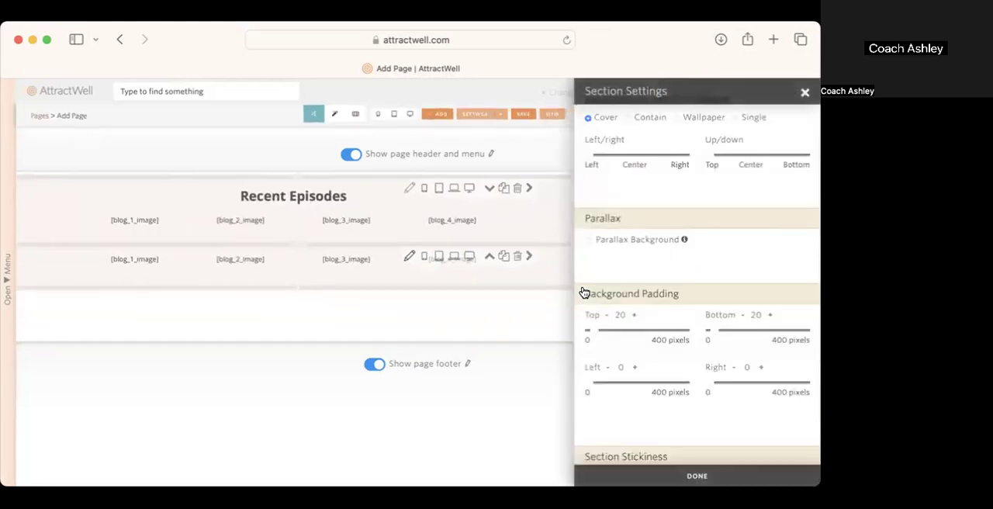
{"action": "left_click", "coordinate": [715, 332]}
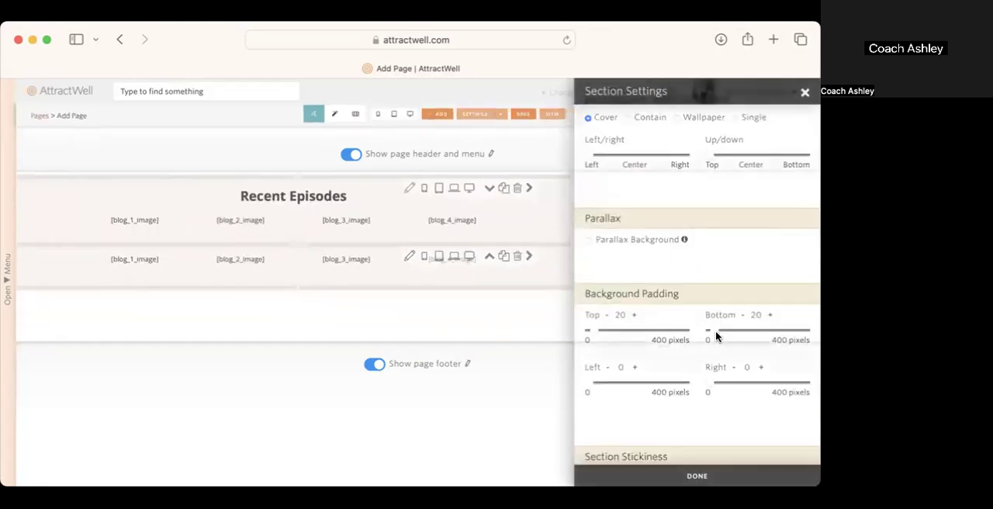
{"action": "left_click_drag", "start_coordinate": [714, 336], "coordinate": [708, 334]}
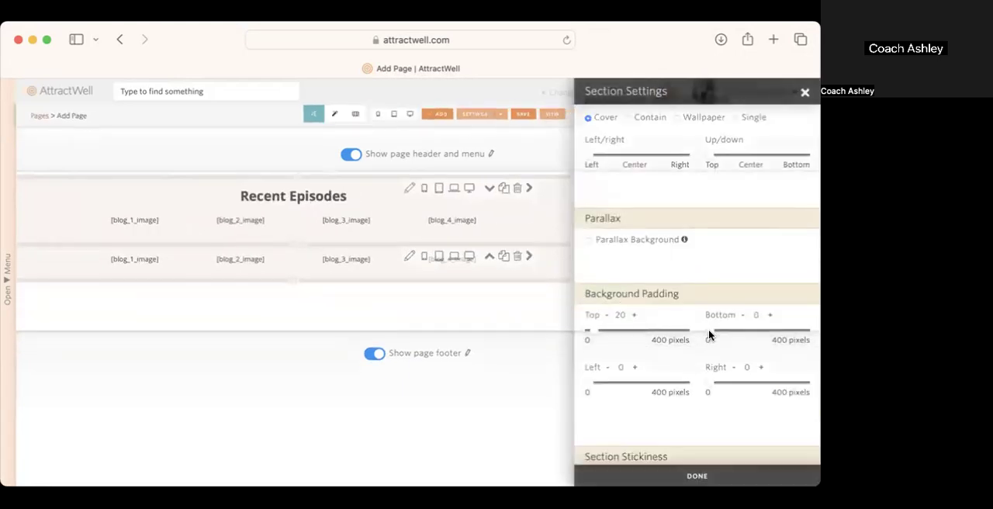
{"action": "triple_click", "coordinate": [770, 316]}
{"action": "left_click", "coordinate": [771, 316]}
{"action": "left_click", "coordinate": [771, 317]}
{"action": "left_click", "coordinate": [771, 317]}
{"action": "left_click", "coordinate": [770, 316]}
{"action": "left_click", "coordinate": [771, 318]}
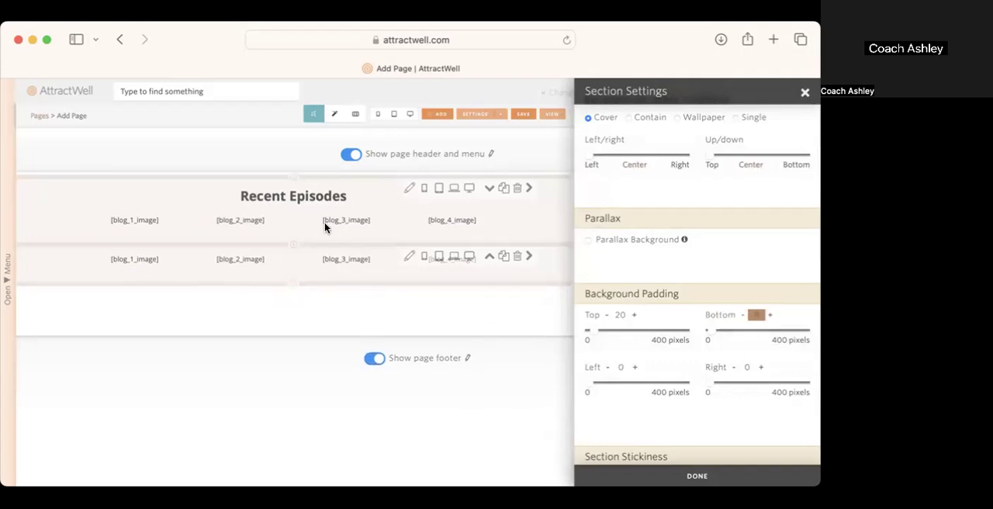
{"action": "left_click", "coordinate": [805, 94]}
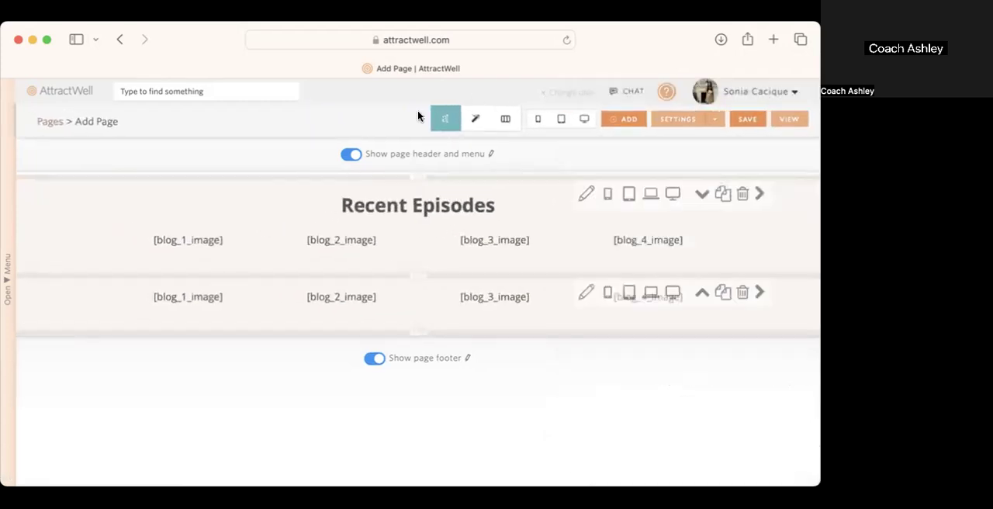
Step: Change the duplicated section's four image tags to [blog_5_image], [blog_6_image], [blog_7_image] and [blog_8_image]
{"action": "left_click", "coordinate": [186, 298]}
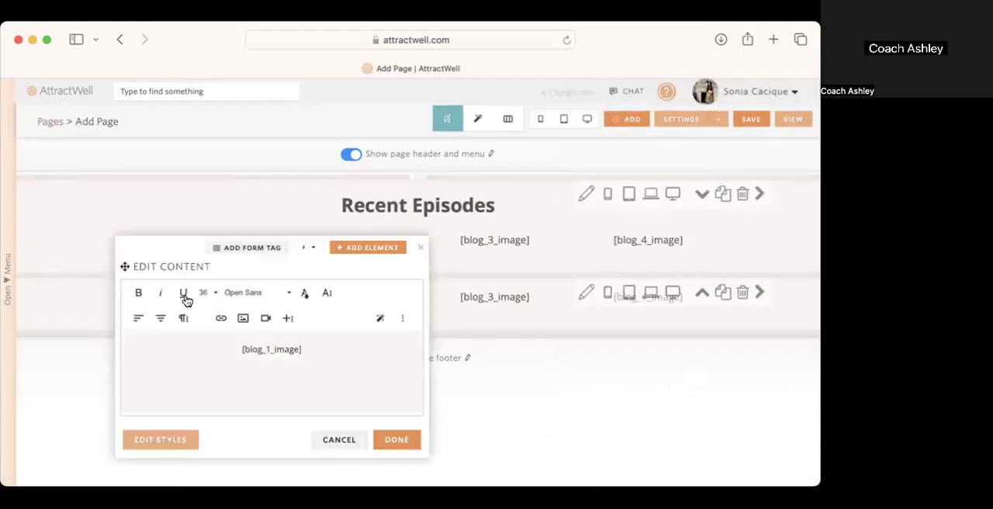
{"action": "left_click", "coordinate": [268, 348]}
{"action": "type", "text": "5"}
{"action": "left_click", "coordinate": [397, 439]}
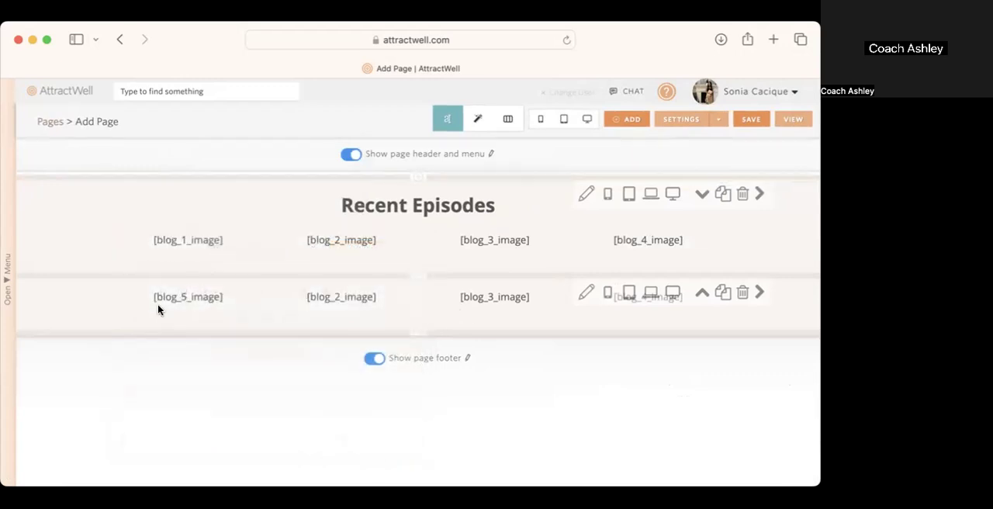
{"action": "left_click", "coordinate": [106, 297]}
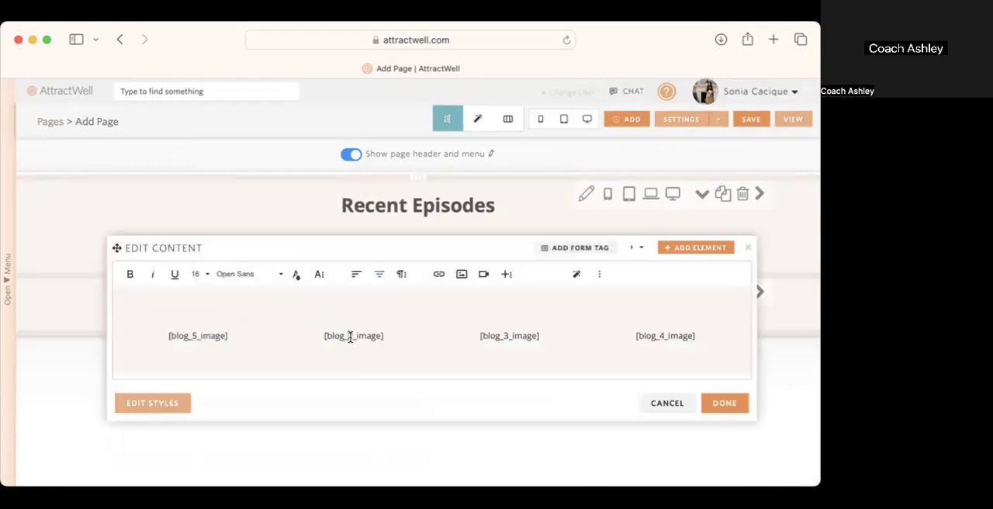
{"action": "left_click_drag", "start_coordinate": [507, 333], "coordinate": [501, 331]}
{"action": "left_click", "coordinate": [721, 402]}
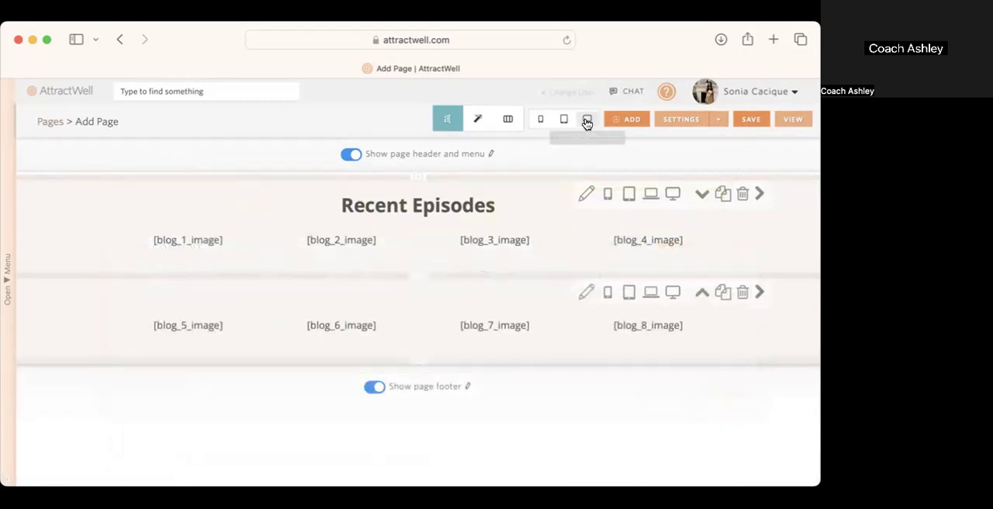
Step: Preview the page at desktop, tablet and phone sizes to check the spacing between the two episode rows
{"action": "left_click", "coordinate": [588, 119]}
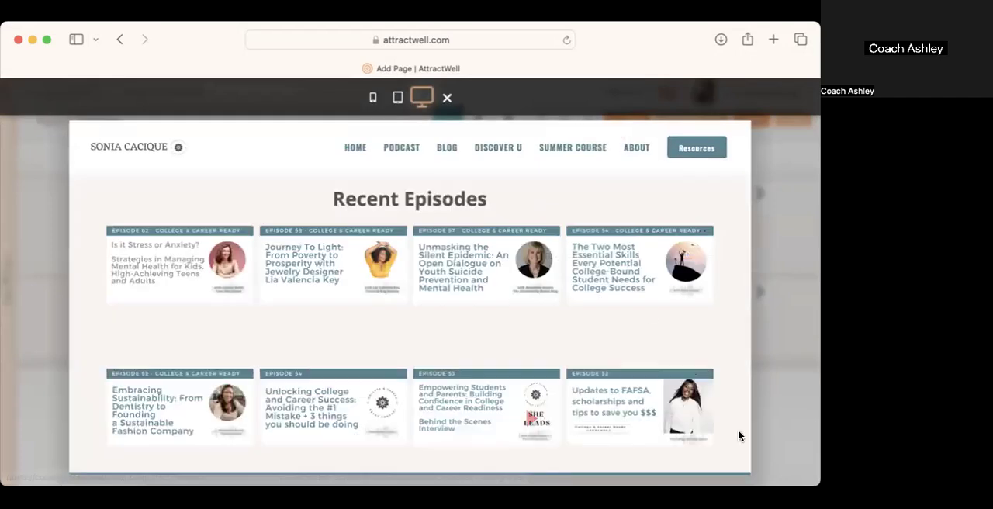
{"action": "left_click", "coordinate": [397, 97]}
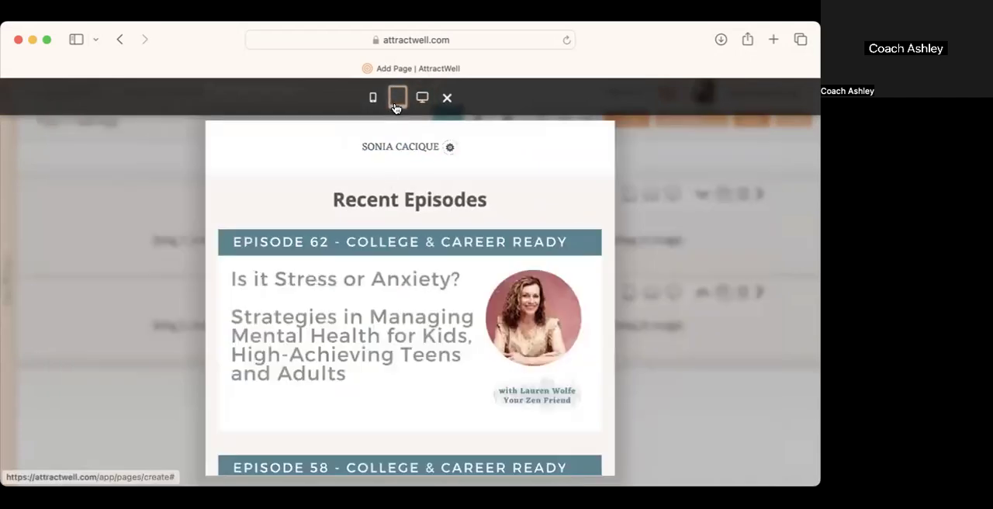
{"action": "scroll", "coordinate": [410, 275], "scroll_direction": "down", "scroll_amount": 3}
{"action": "scroll", "coordinate": [411, 275], "scroll_direction": "down", "scroll_amount": 10}
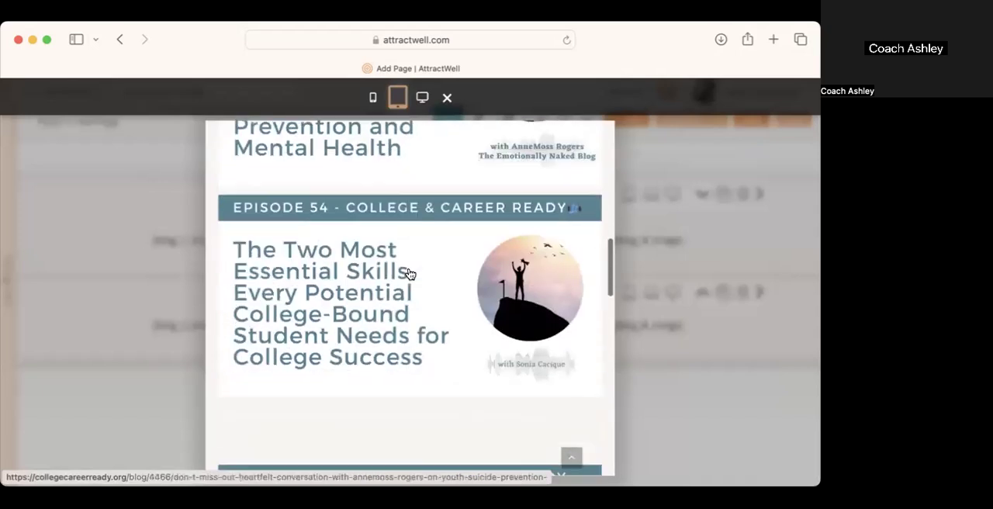
{"action": "scroll", "coordinate": [410, 274], "scroll_direction": "down", "scroll_amount": 7}
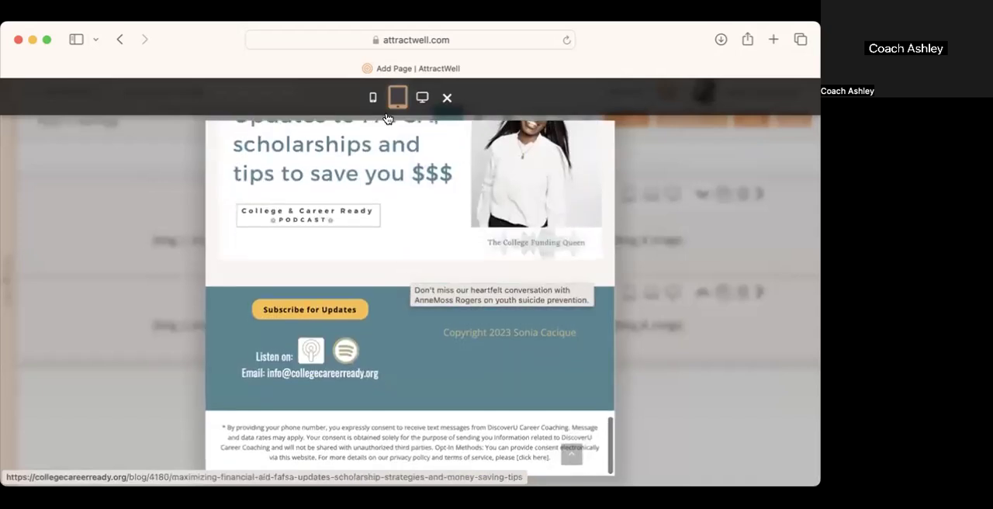
{"action": "left_click", "coordinate": [373, 97]}
{"action": "scroll", "coordinate": [456, 391], "scroll_direction": "up", "scroll_amount": 15}
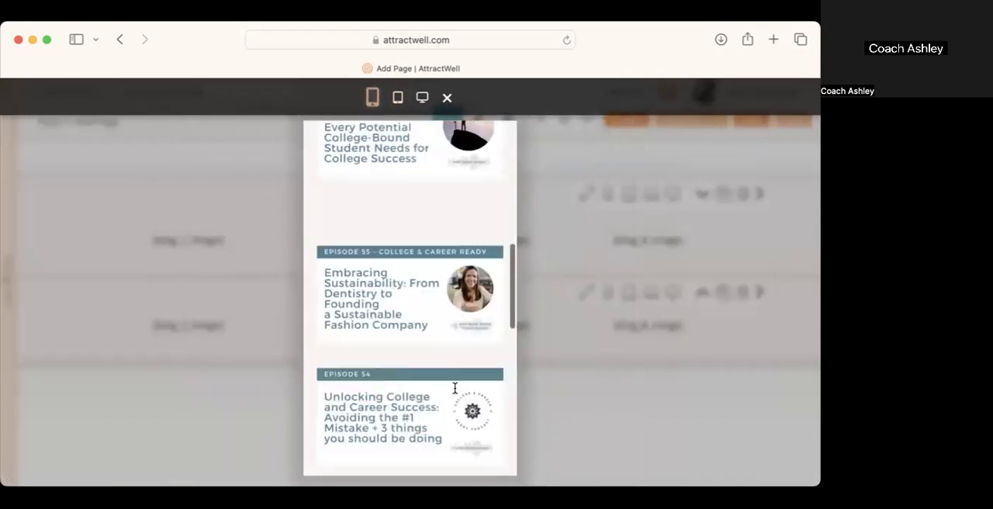
{"action": "left_click", "coordinate": [603, 450]}
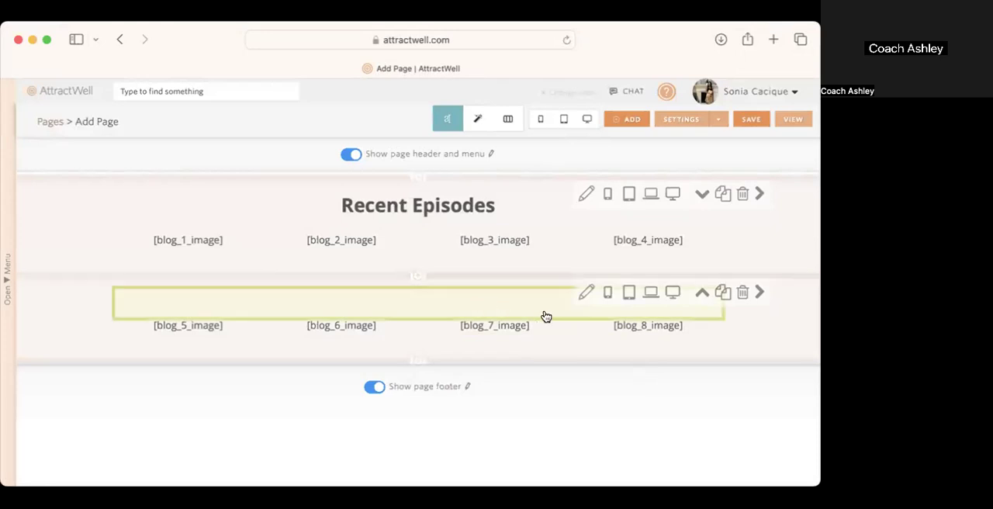
Step: Delete the empty 36px bold heading div, including its <br>, from the duplicated section's HTML code
{"action": "left_click", "coordinate": [110, 324]}
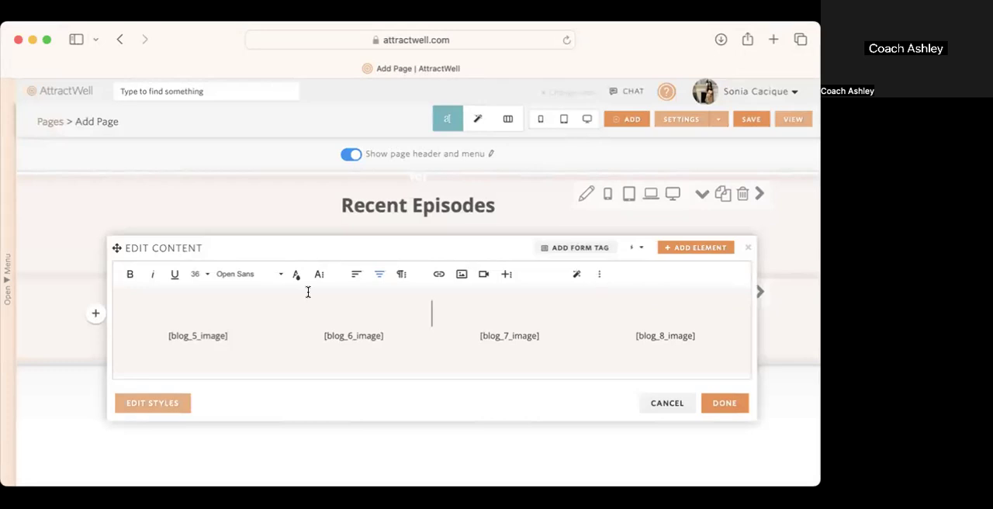
{"action": "left_click", "coordinate": [600, 276]}
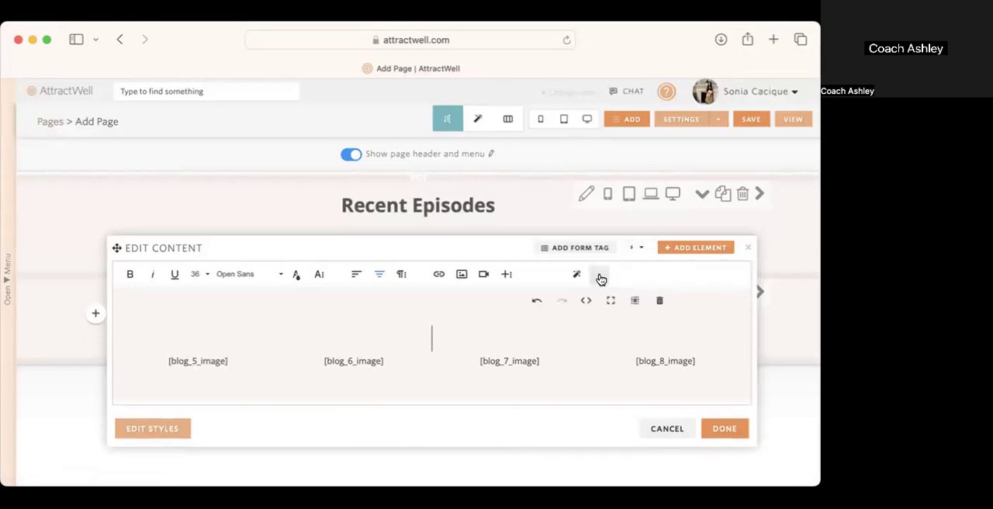
{"action": "left_click", "coordinate": [586, 301]}
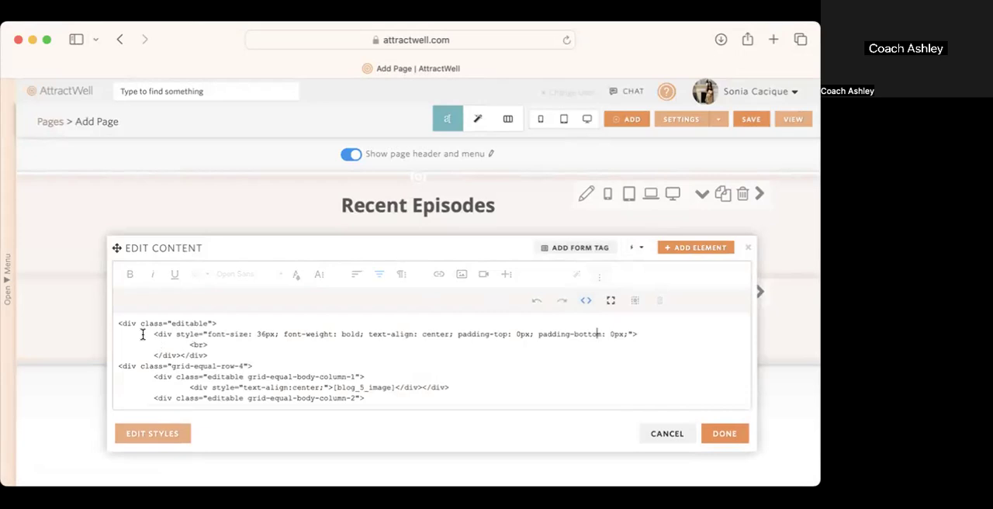
{"action": "left_click_drag", "start_coordinate": [149, 334], "coordinate": [187, 348]}
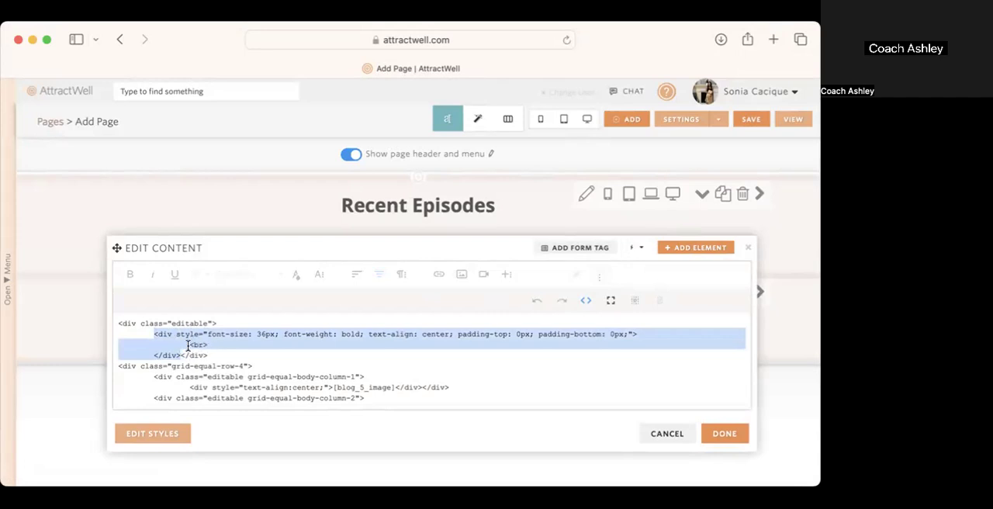
{"action": "left_click", "coordinate": [219, 345]}
{"action": "left_click_drag", "start_coordinate": [189, 344], "coordinate": [205, 344]}
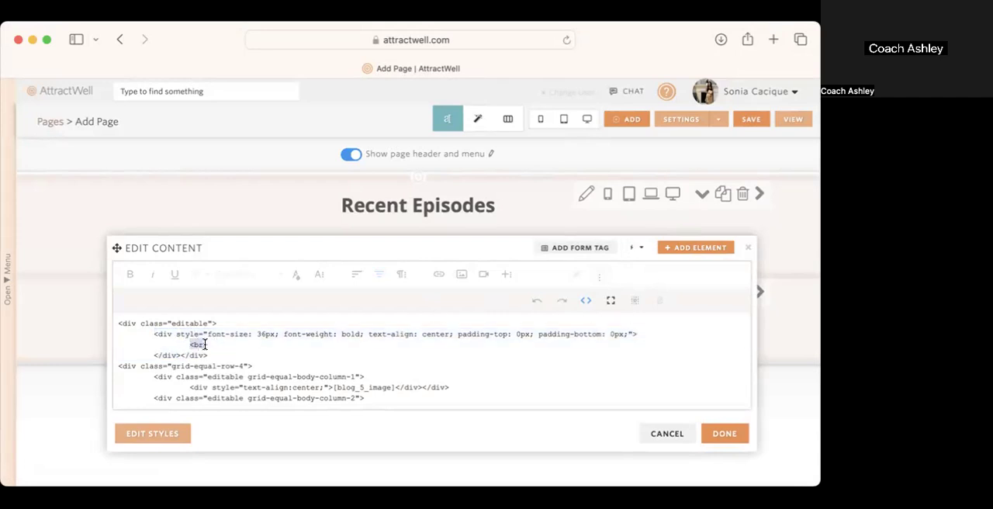
{"action": "left_click", "coordinate": [586, 300]}
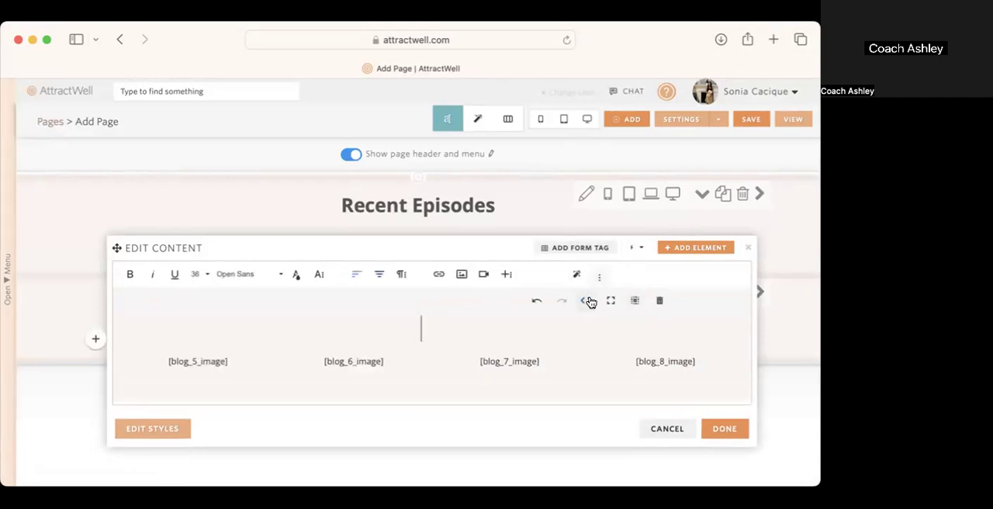
{"action": "left_click", "coordinate": [587, 301]}
{"action": "left_click", "coordinate": [200, 354]}
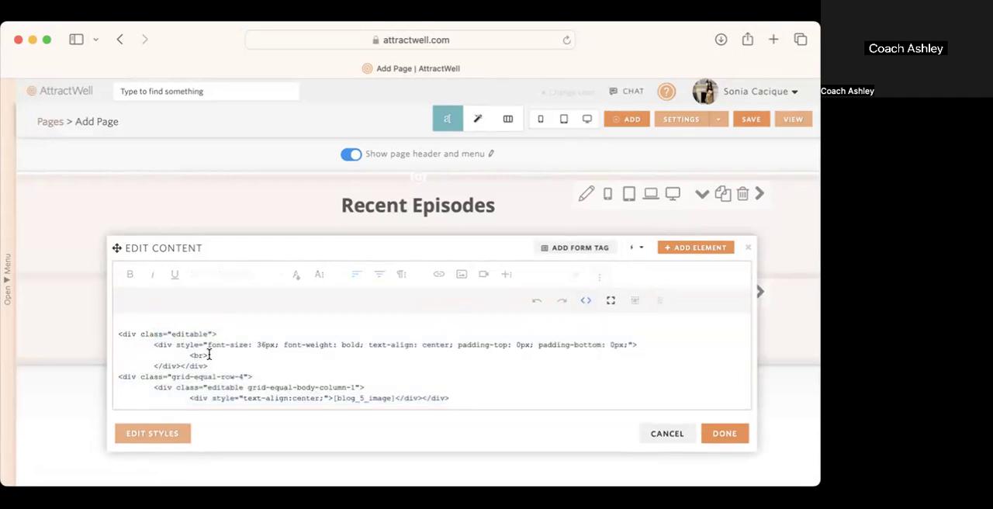
{"action": "left_click_drag", "start_coordinate": [179, 365], "coordinate": [152, 344]}
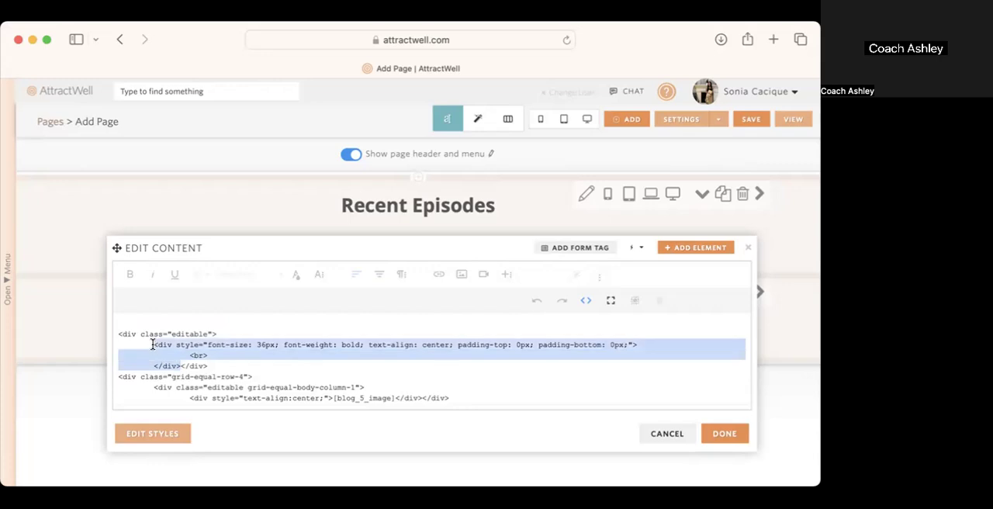
{"action": "key", "text": "BackSpace"}
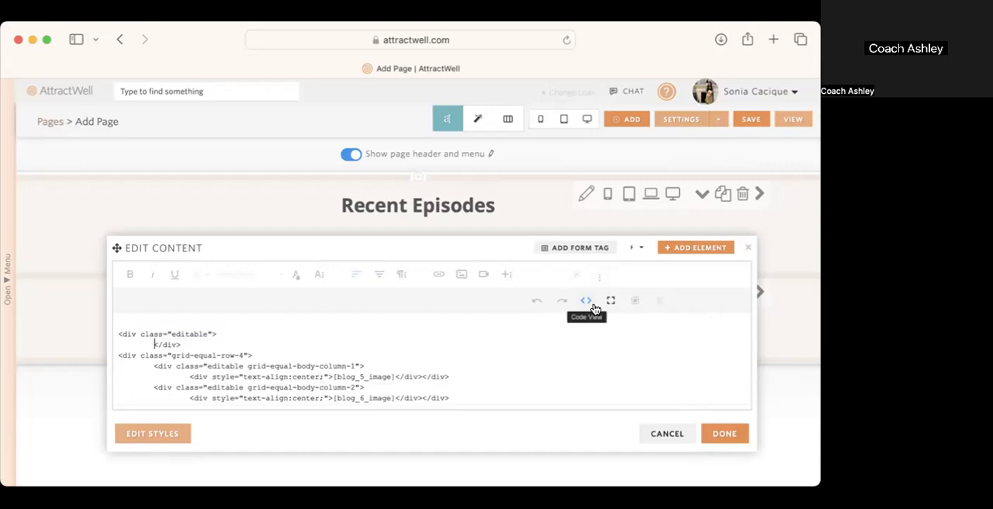
{"action": "left_click", "coordinate": [586, 303]}
{"action": "left_click", "coordinate": [720, 432]}
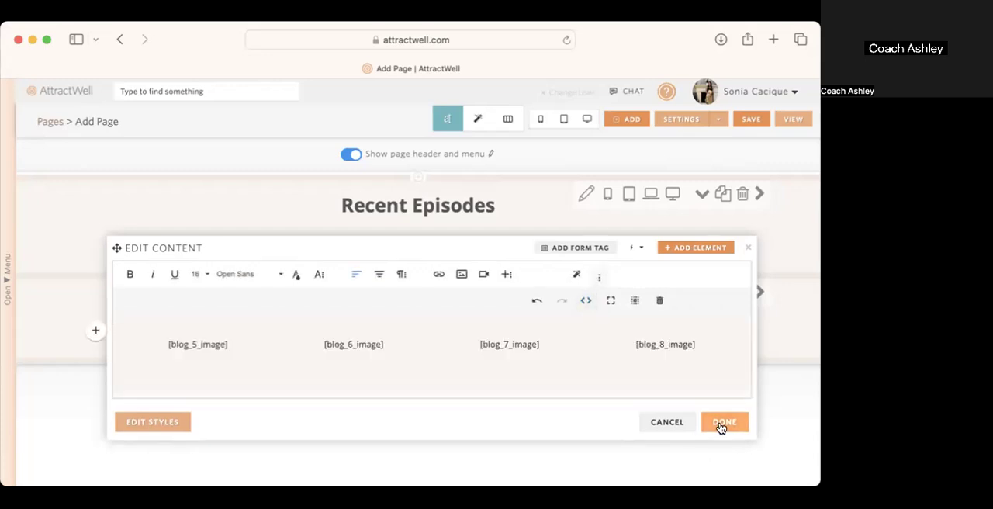
Step: Preview the page at desktop and phone sizes to examine the gap above the second episode row
{"action": "left_click", "coordinate": [588, 119]}
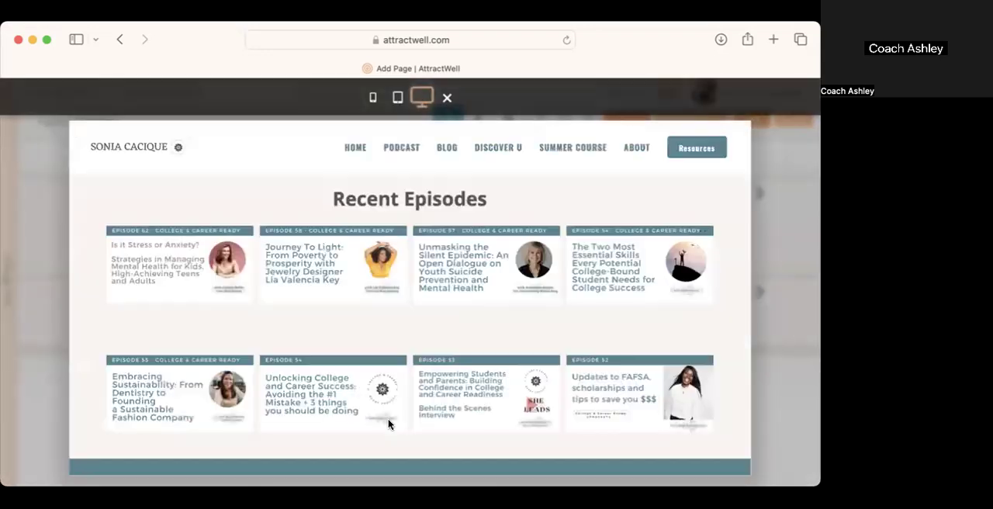
{"action": "left_click", "coordinate": [373, 97]}
{"action": "scroll", "coordinate": [442, 335], "scroll_direction": "down", "scroll_amount": 5}
{"action": "scroll", "coordinate": [442, 336], "scroll_direction": "down", "scroll_amount": 4}
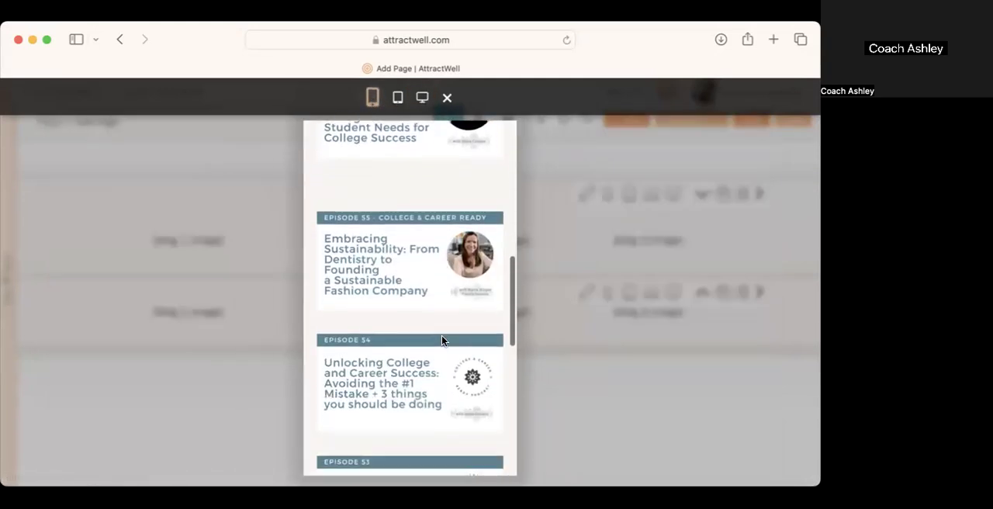
{"action": "left_click", "coordinate": [594, 426]}
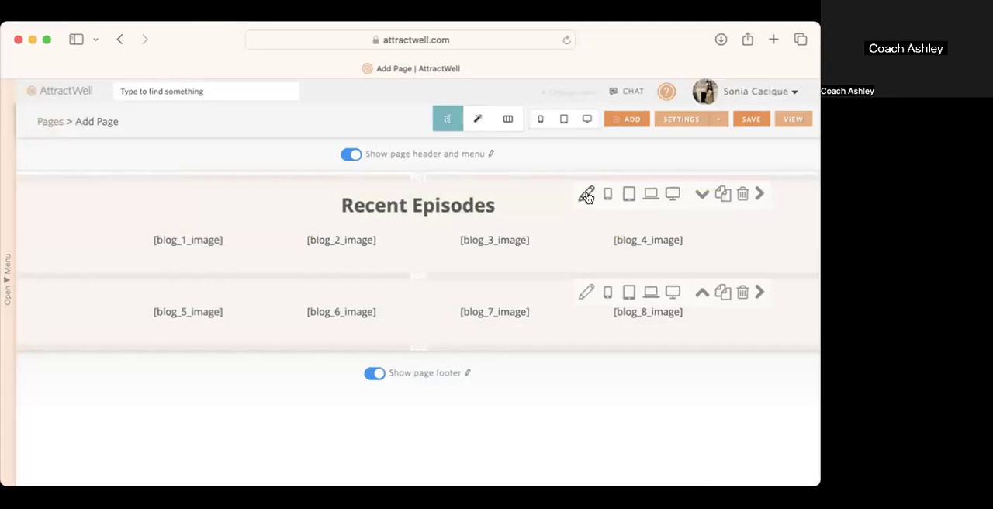
Step: Set the original Recent Episodes section's bottom background padding to 0 pixels
{"action": "left_click", "coordinate": [588, 194]}
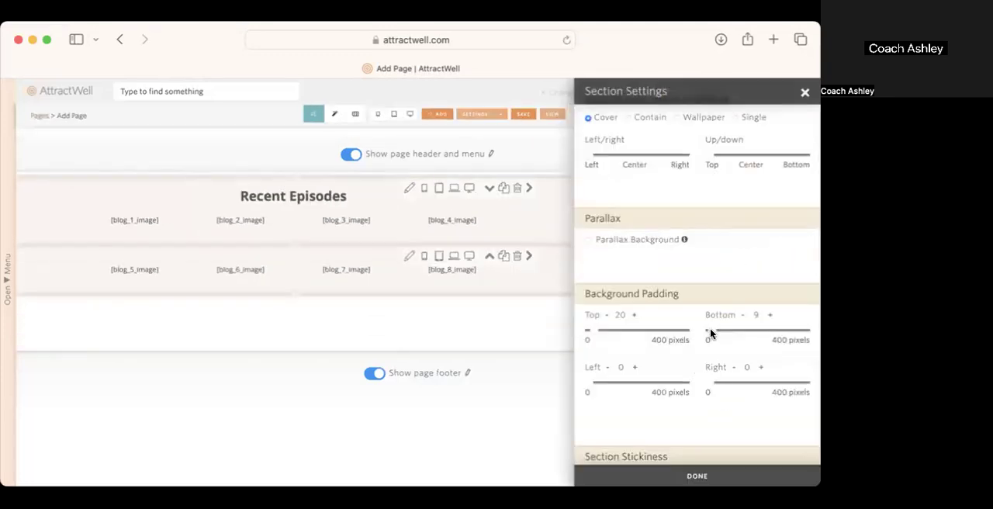
{"action": "left_click_drag", "start_coordinate": [710, 333], "coordinate": [656, 331]}
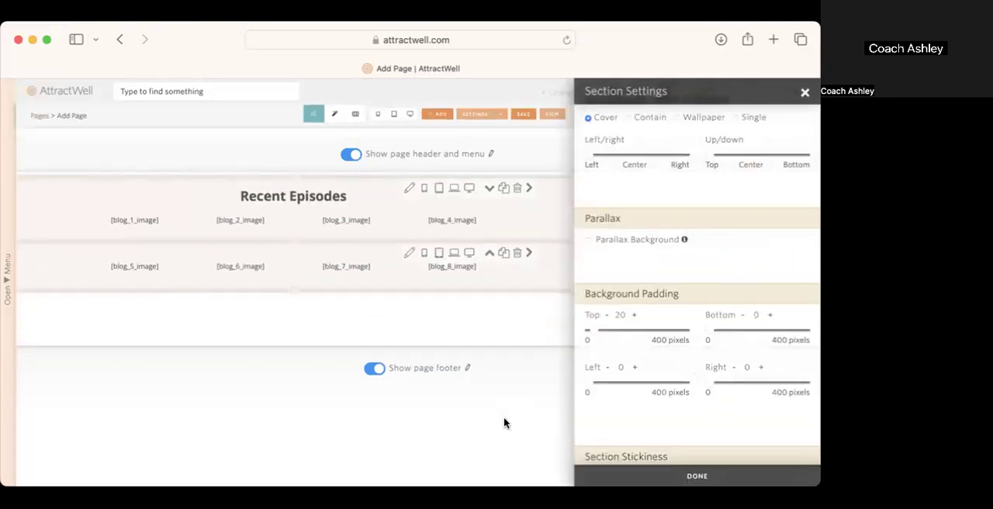
{"action": "left_click", "coordinate": [803, 96]}
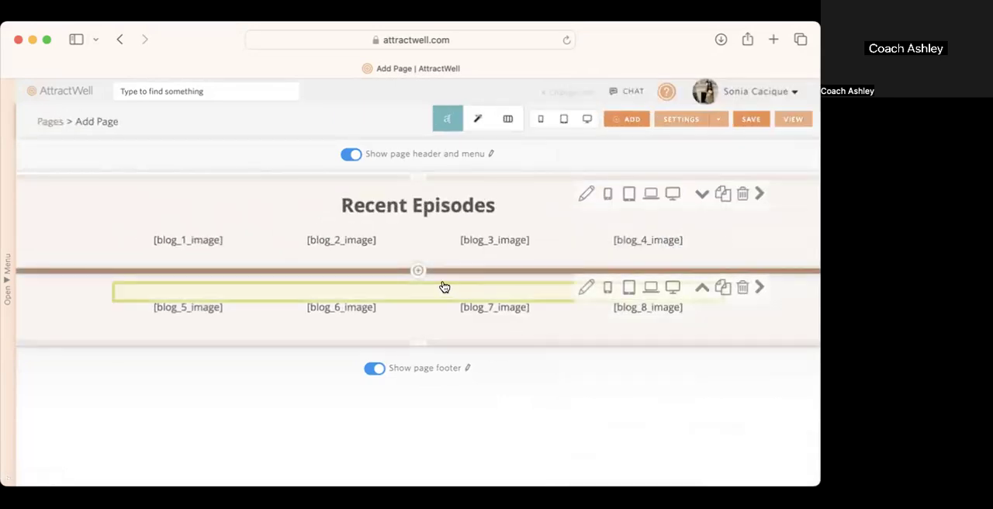
Step: Try to remove the <br> from the empty editable div in the duplicated section's HTML code
{"action": "left_click", "coordinate": [105, 308]}
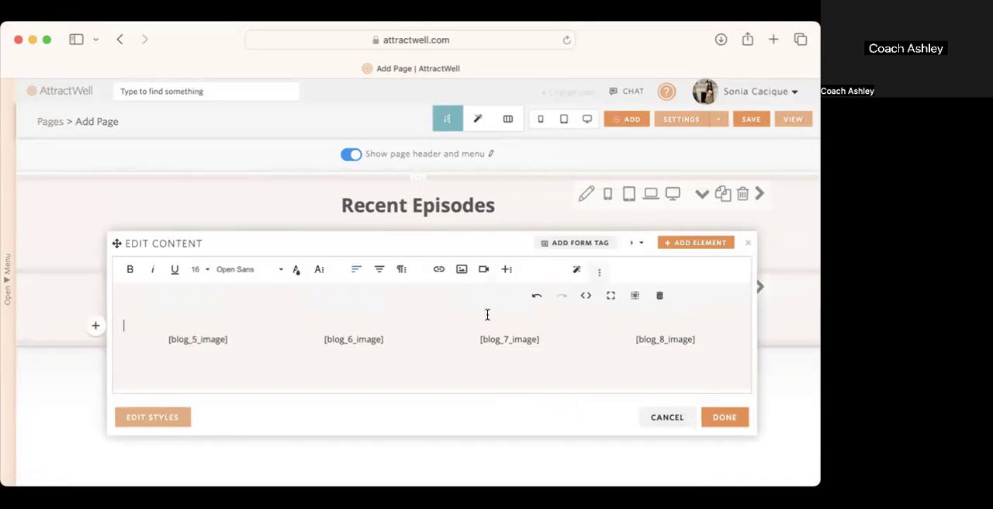
{"action": "left_click", "coordinate": [725, 417]}
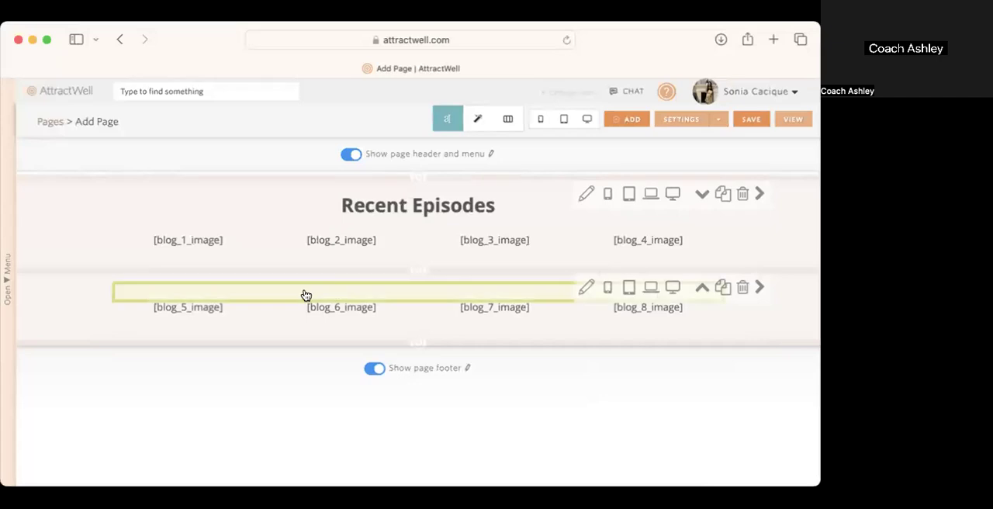
{"action": "left_click", "coordinate": [725, 315]}
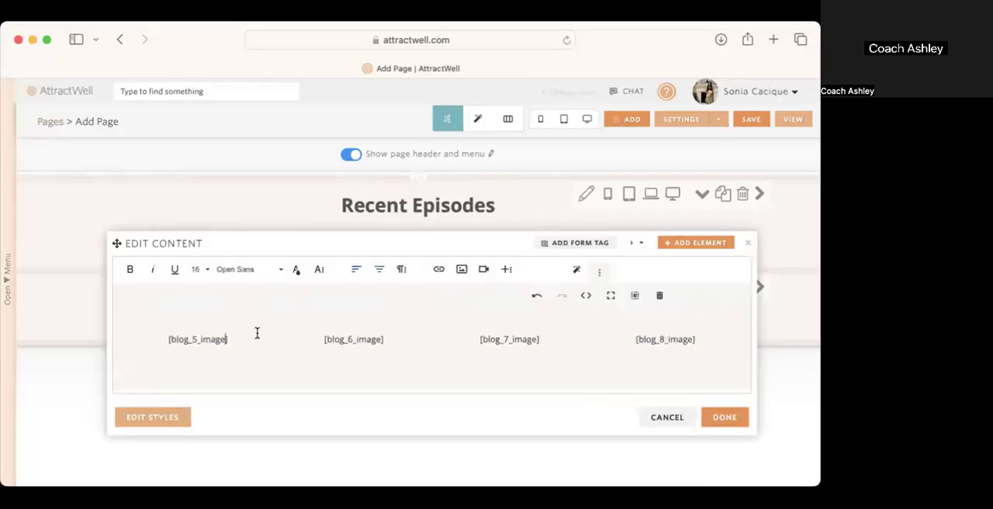
{"action": "left_click", "coordinate": [588, 295]}
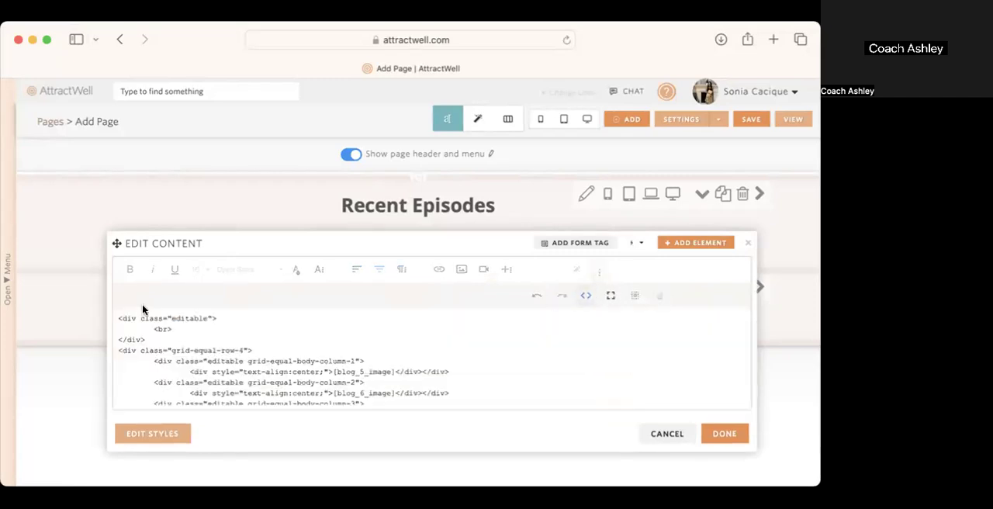
{"action": "left_click_drag", "start_coordinate": [174, 339], "coordinate": [152, 328]}
{"action": "left_click", "coordinate": [158, 329]}
{"action": "key", "text": "BackSpace"}
{"action": "key", "text": "BackSpace"}
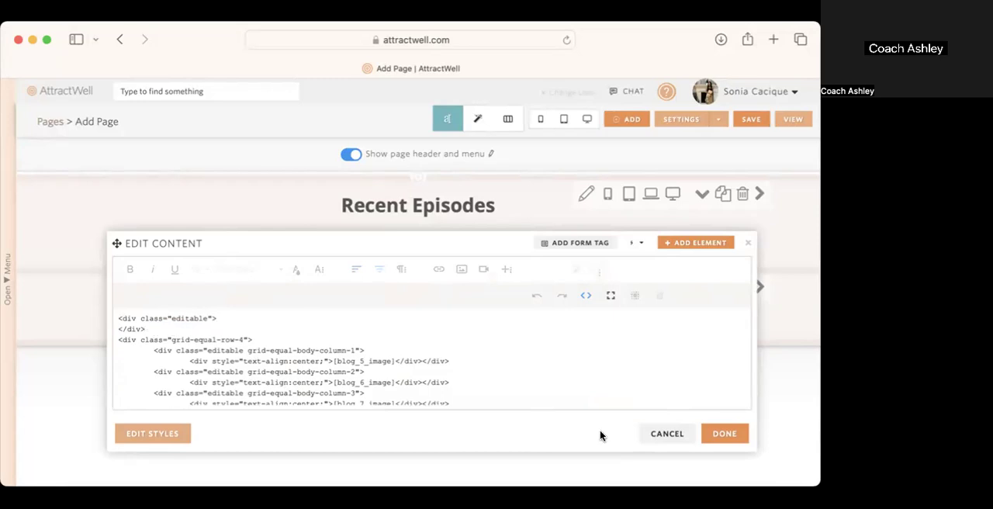
{"action": "left_click", "coordinate": [726, 434]}
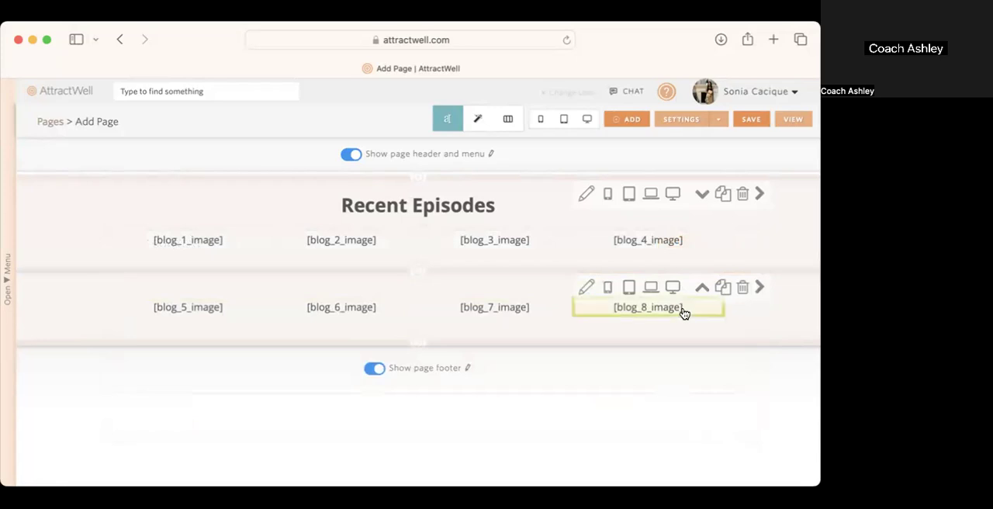
Step: Delete the entire empty editable div above the grid-equal-row-4 div in the duplicated section's HTML code
{"action": "left_click", "coordinate": [723, 318]}
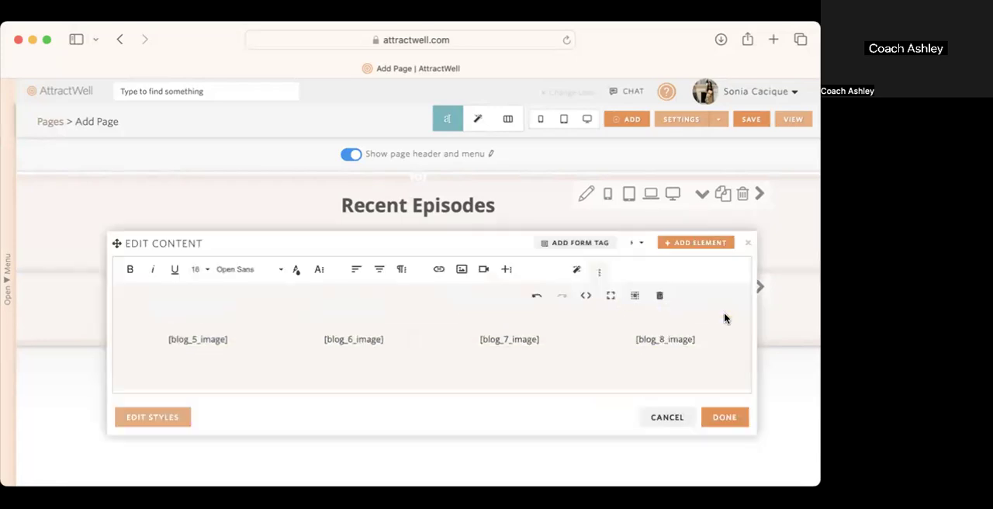
{"action": "left_click", "coordinate": [586, 295]}
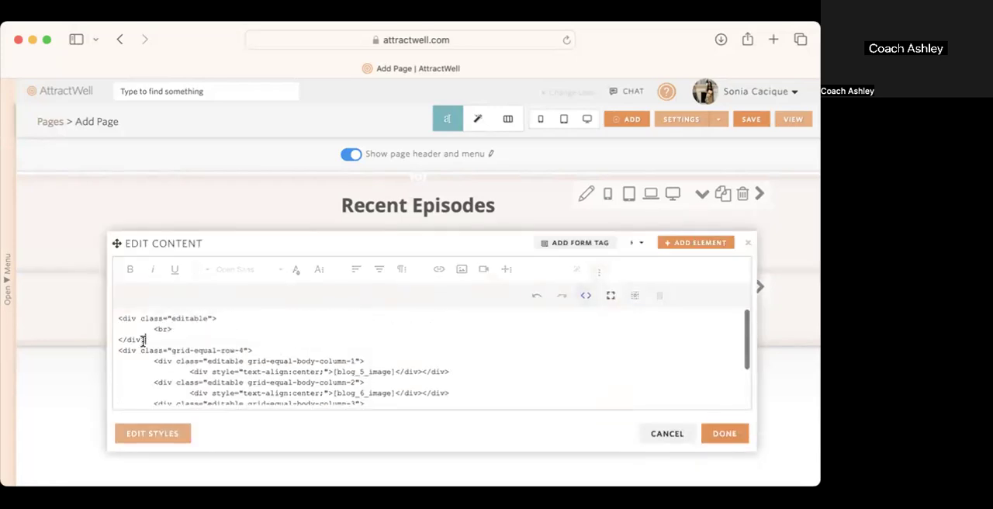
{"action": "left_click_drag", "start_coordinate": [143, 339], "coordinate": [101, 304]}
{"action": "key", "text": "BackSpace"}
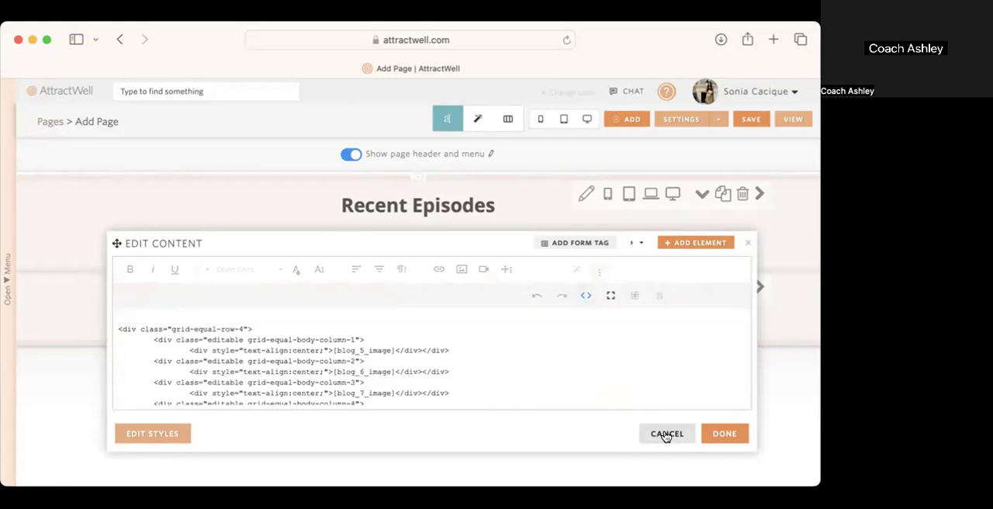
{"action": "left_click", "coordinate": [721, 433]}
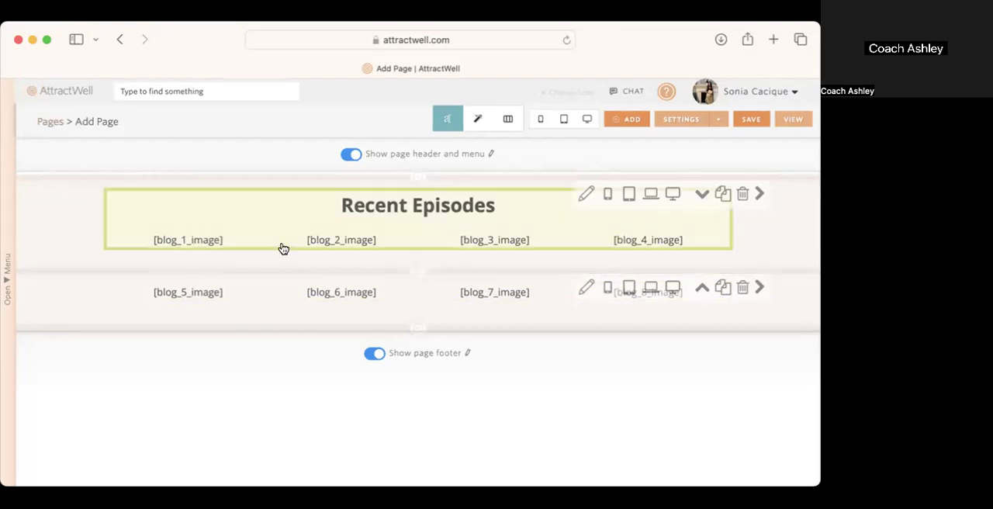
Step: Check the original section's background padding settings and preview both episode rows at desktop size
{"action": "left_click", "coordinate": [587, 195]}
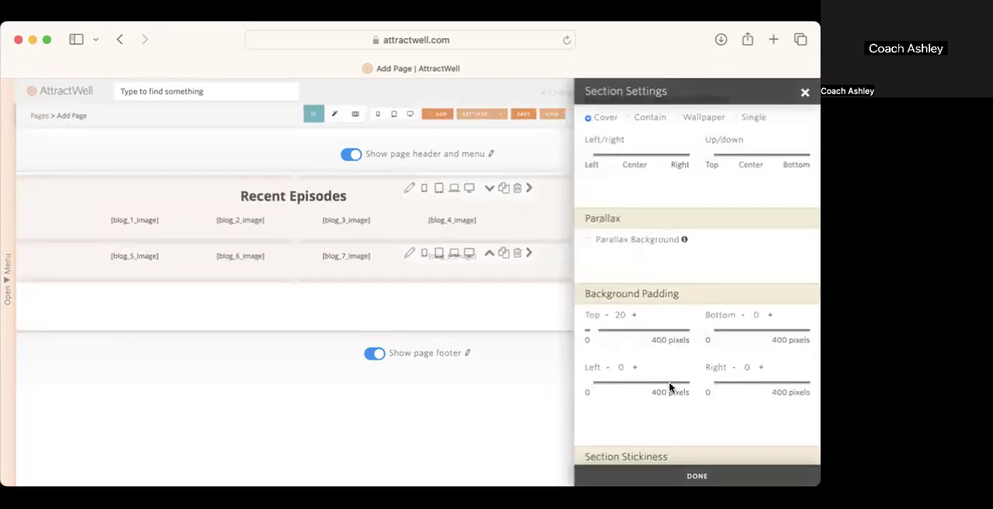
{"action": "left_click", "coordinate": [805, 93]}
{"action": "left_click", "coordinate": [586, 118]}
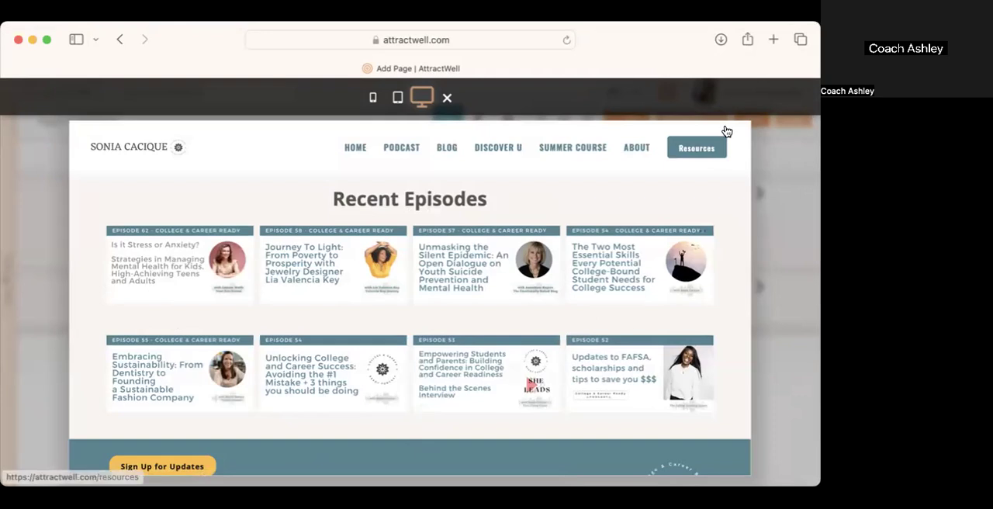
{"action": "left_click", "coordinate": [447, 97]}
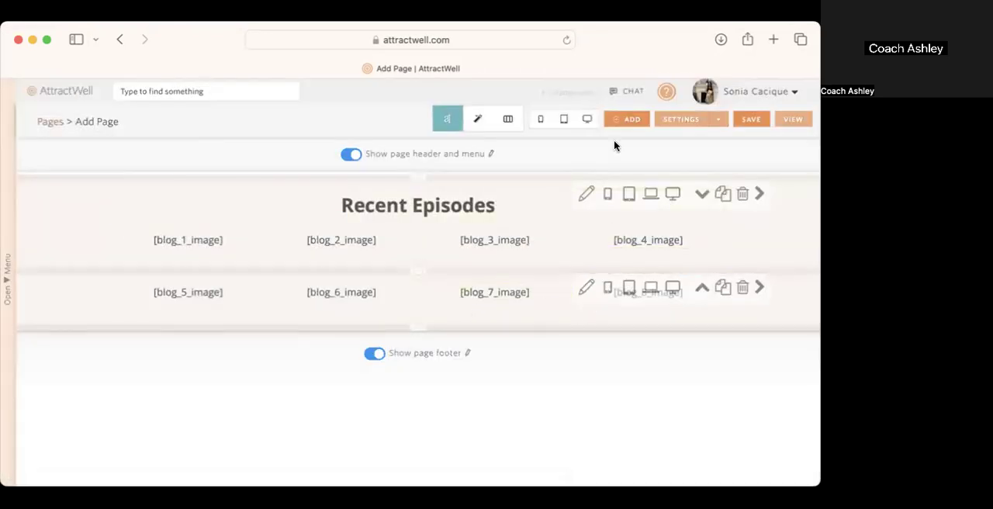
Step: Set the second episode row's top background padding to 0 pixels and preview the page at desktop size
{"action": "left_click", "coordinate": [586, 287]}
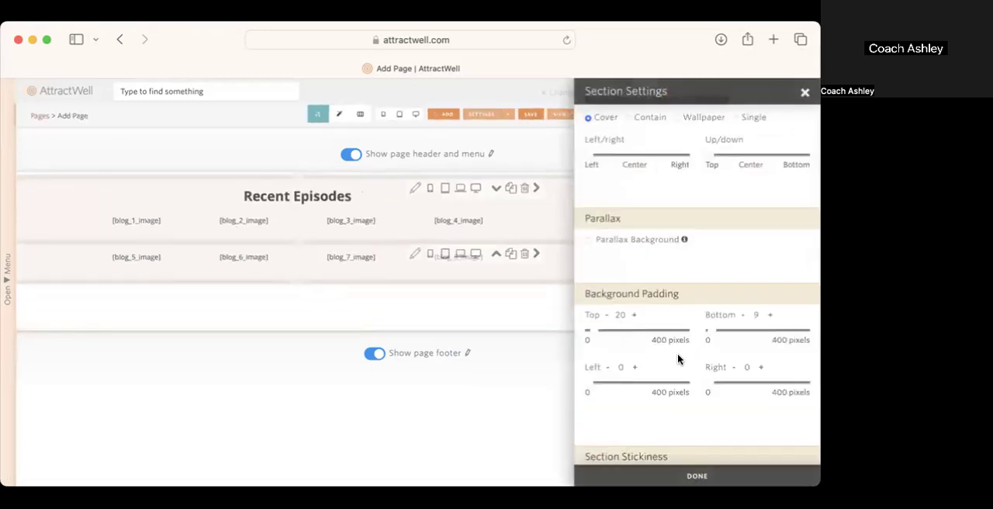
{"action": "left_click_drag", "start_coordinate": [589, 332], "coordinate": [586, 332]}
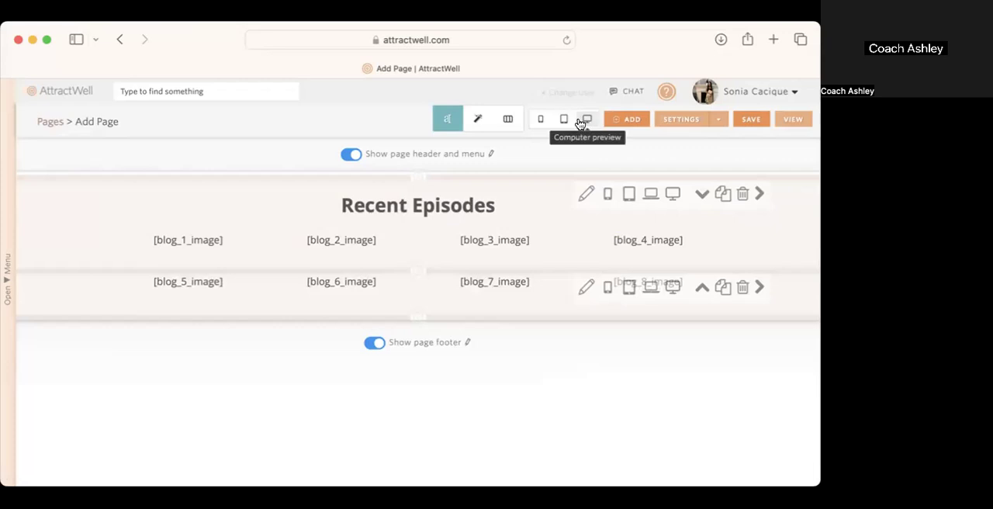
{"action": "left_click", "coordinate": [581, 122]}
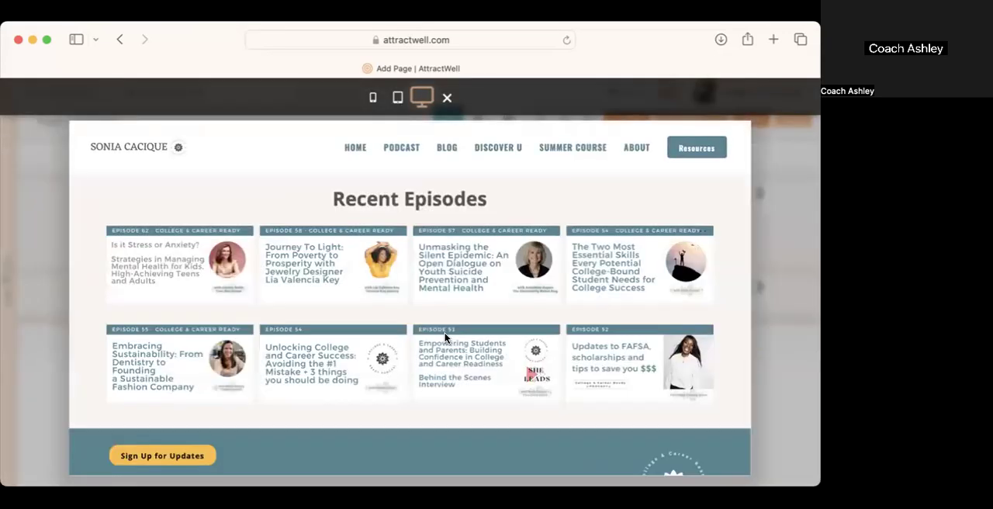
{"action": "left_click", "coordinate": [778, 359]}
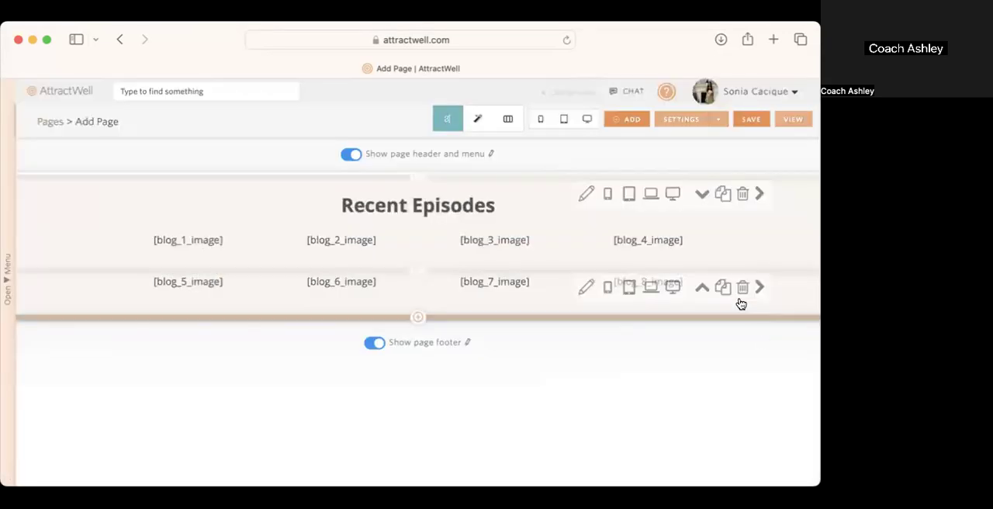
Step: Duplicate the second episode row and renumber the copy's image tags from [blog_9_image] to [blog_12_image]
{"action": "left_click", "coordinate": [722, 288]}
{"action": "left_click", "coordinate": [200, 324]}
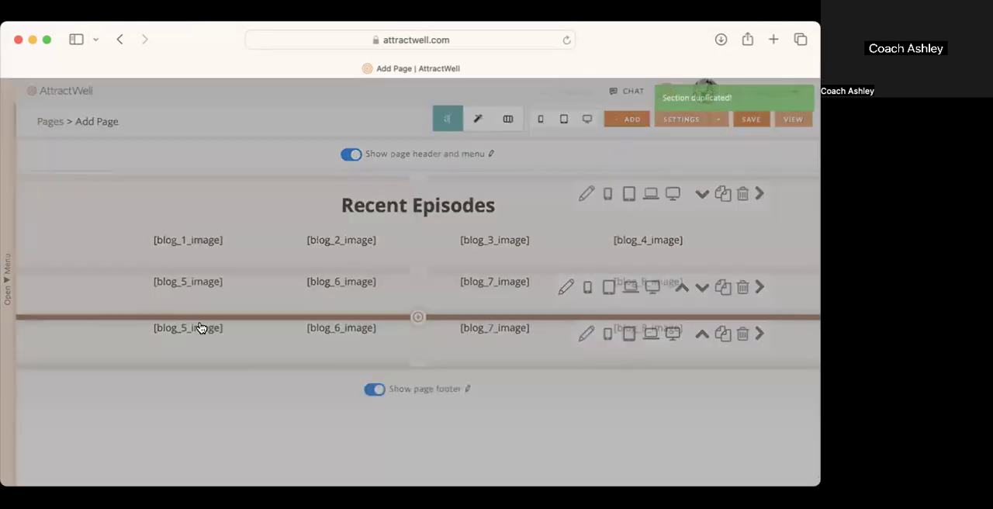
{"action": "left_click", "coordinate": [780, 117]}
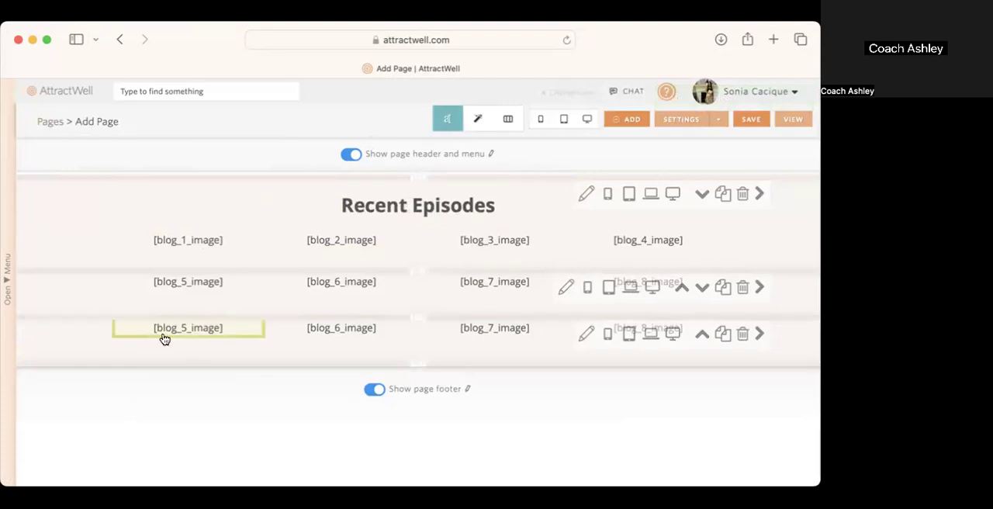
{"action": "left_click", "coordinate": [108, 334]}
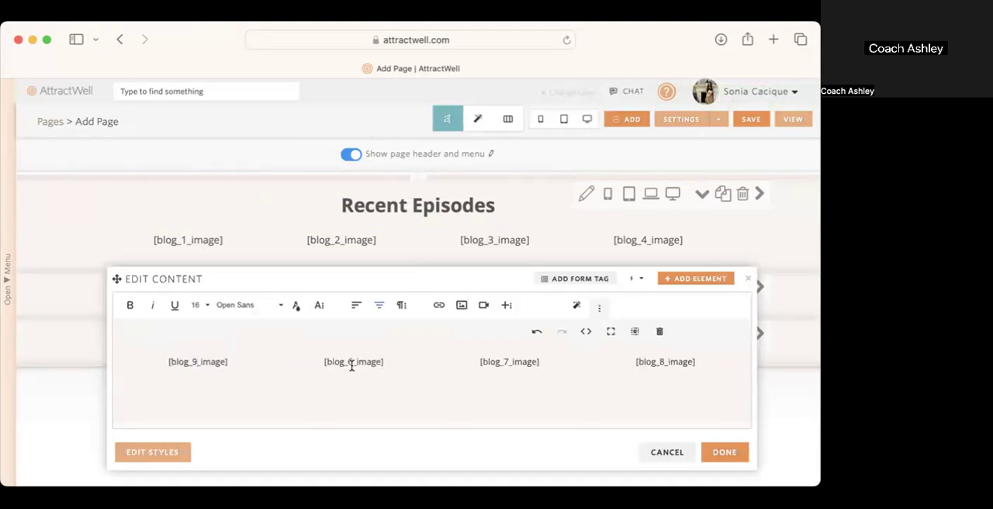
{"action": "type", "text": "101"}
{"action": "left_click", "coordinate": [662, 361]}
{"action": "type", "text": "1"}
{"action": "key", "text": "BackSpace"}
{"action": "type", "text": "2"}
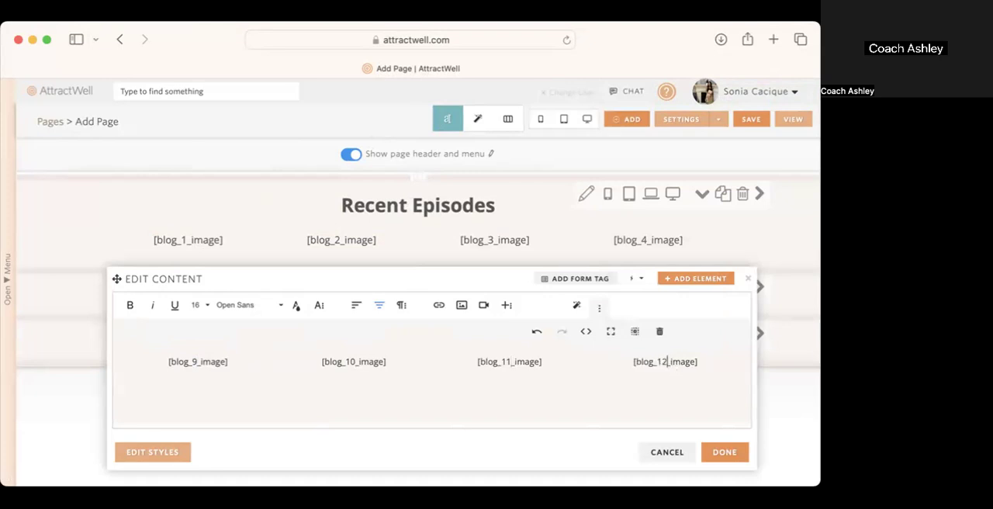
{"action": "left_click", "coordinate": [727, 457]}
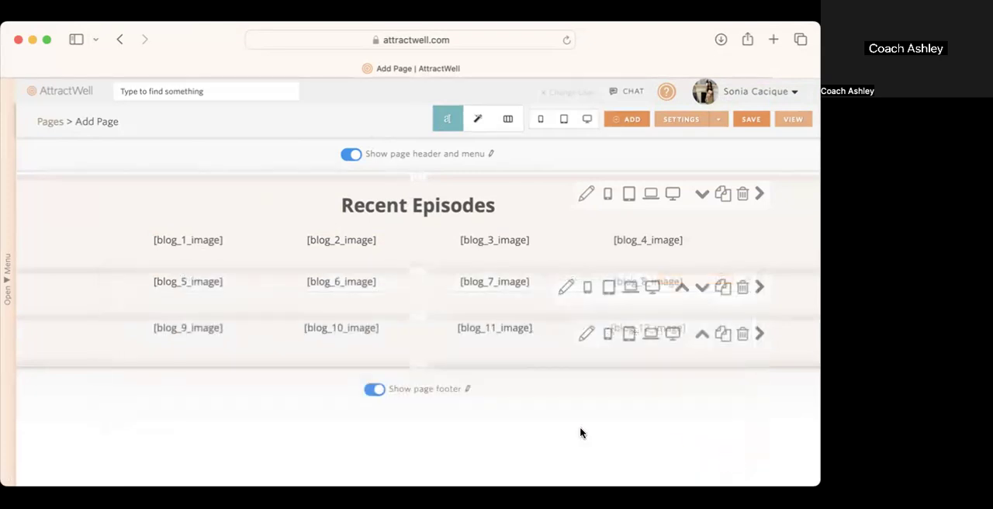
Step: Duplicate the third episode row and renumber the copy's image tags from [blog_13_image] to [blog_16_image]
{"action": "left_click", "coordinate": [723, 336]}
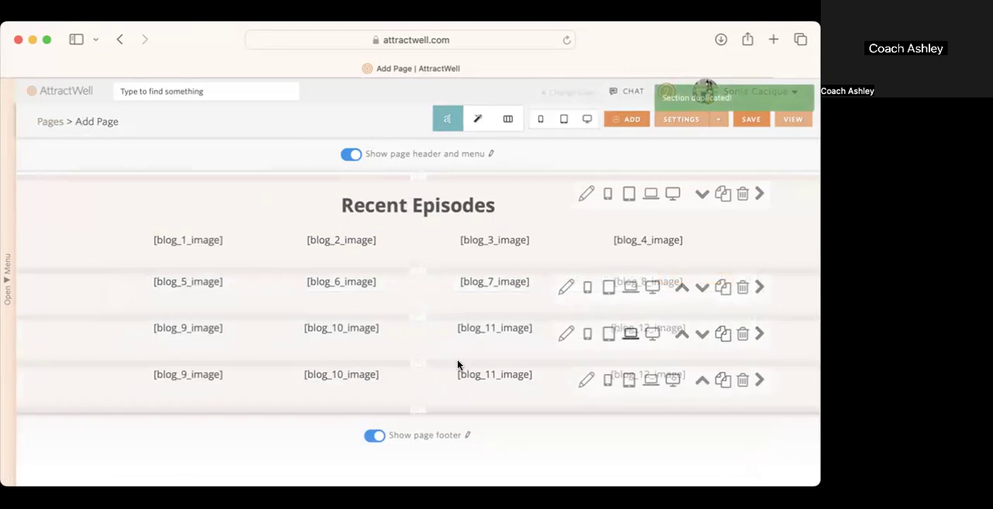
{"action": "left_click", "coordinate": [184, 367]}
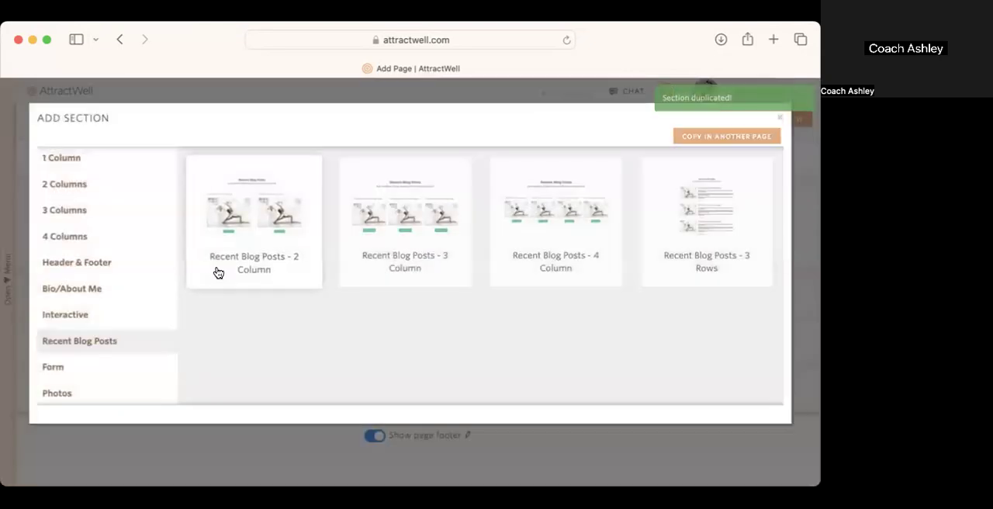
{"action": "left_click", "coordinate": [780, 118]}
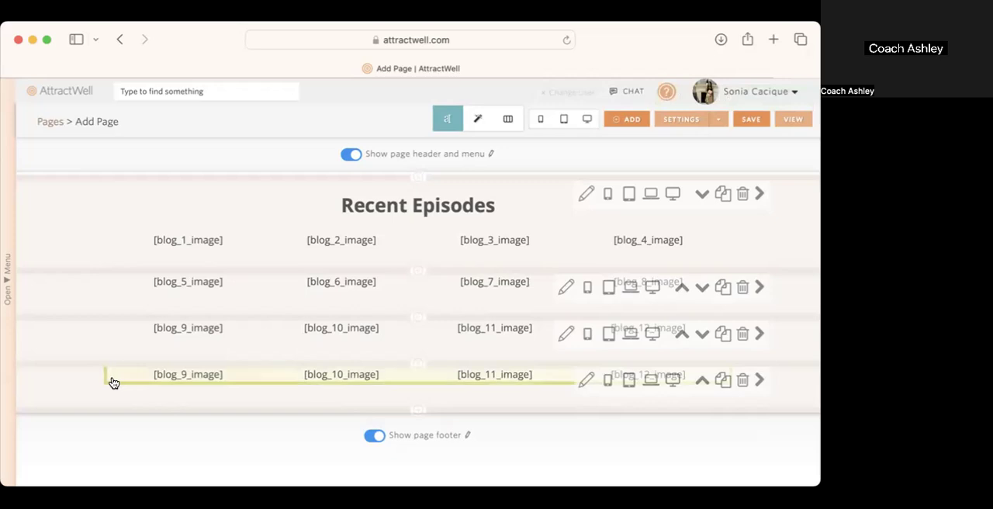
{"action": "left_click", "coordinate": [113, 381]}
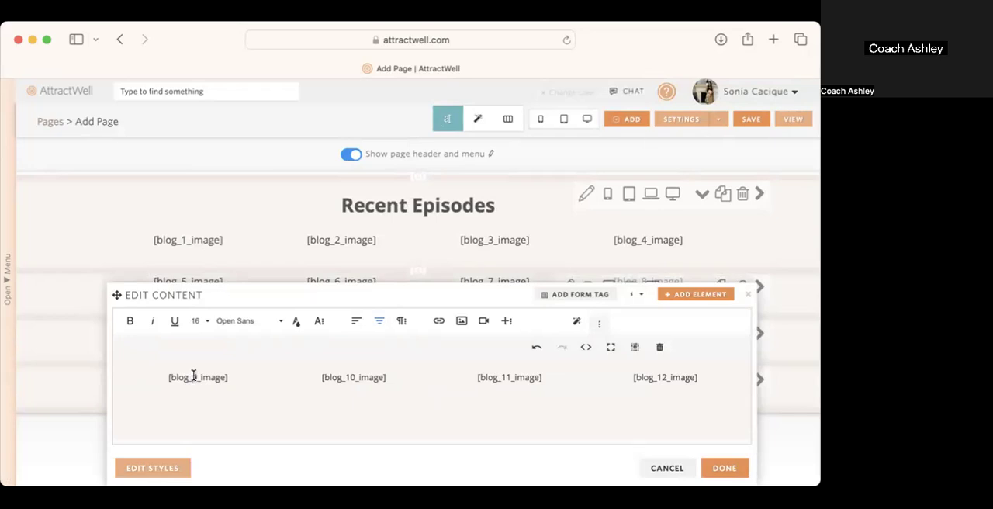
{"action": "type", "text": "3"}
{"action": "left_click", "coordinate": [741, 471]}
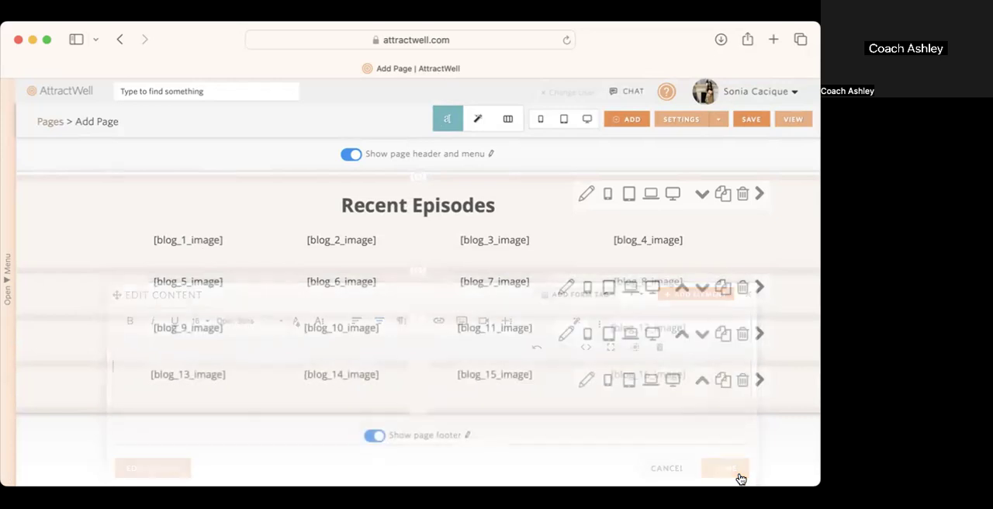
Step: Preview all four episode rows at desktop, tablet and phone sizes, checking the image layout and row spacing
{"action": "left_click", "coordinate": [588, 121]}
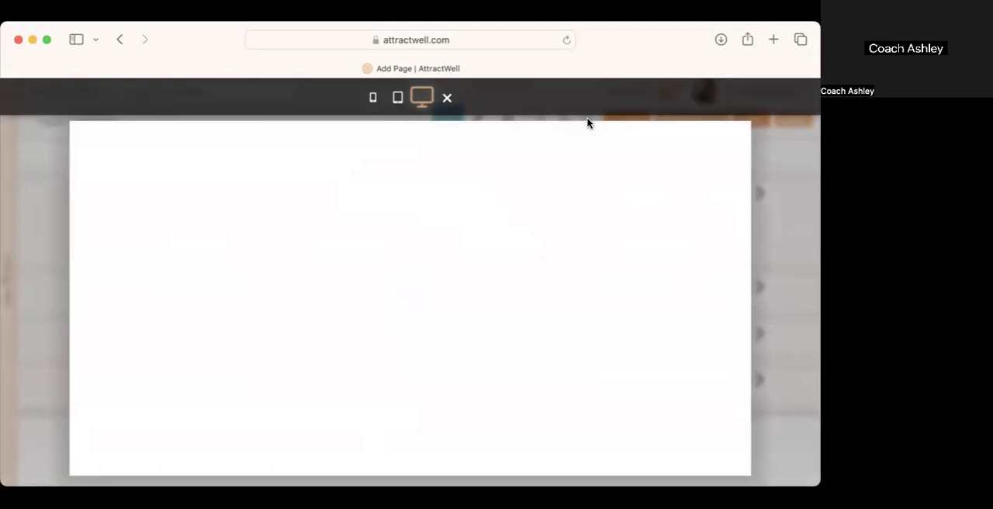
{"action": "scroll", "coordinate": [621, 255], "scroll_direction": "down", "scroll_amount": 10}
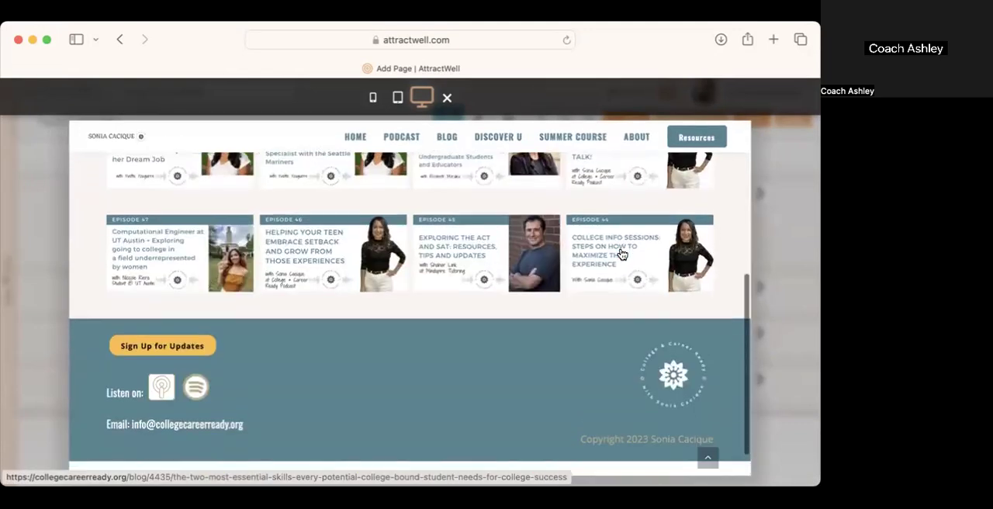
{"action": "scroll", "coordinate": [621, 255], "scroll_direction": "up", "scroll_amount": 10}
{"action": "left_click", "coordinate": [395, 97]}
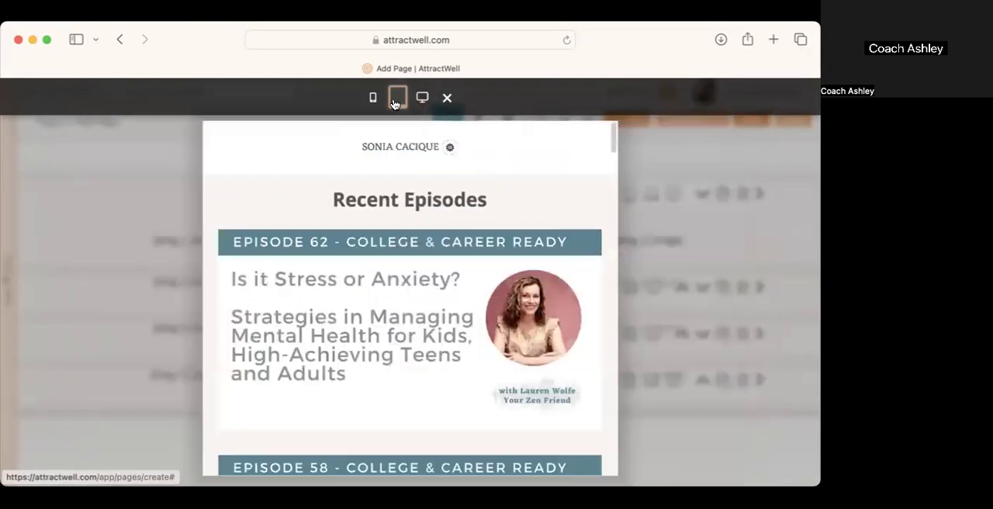
{"action": "scroll", "coordinate": [526, 342], "scroll_direction": "down", "scroll_amount": 8}
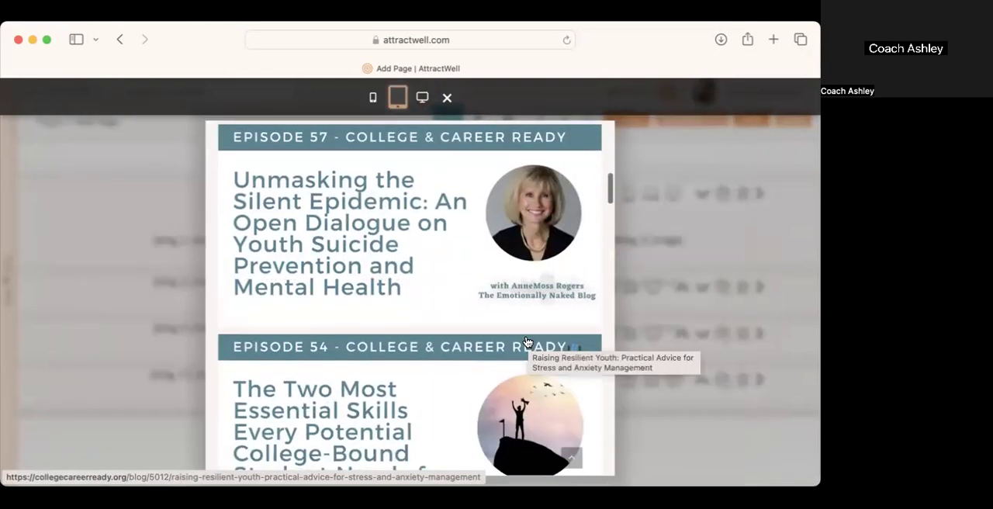
{"action": "scroll", "coordinate": [527, 342], "scroll_direction": "down", "scroll_amount": 6}
{"action": "scroll", "coordinate": [526, 342], "scroll_direction": "down", "scroll_amount": 15}
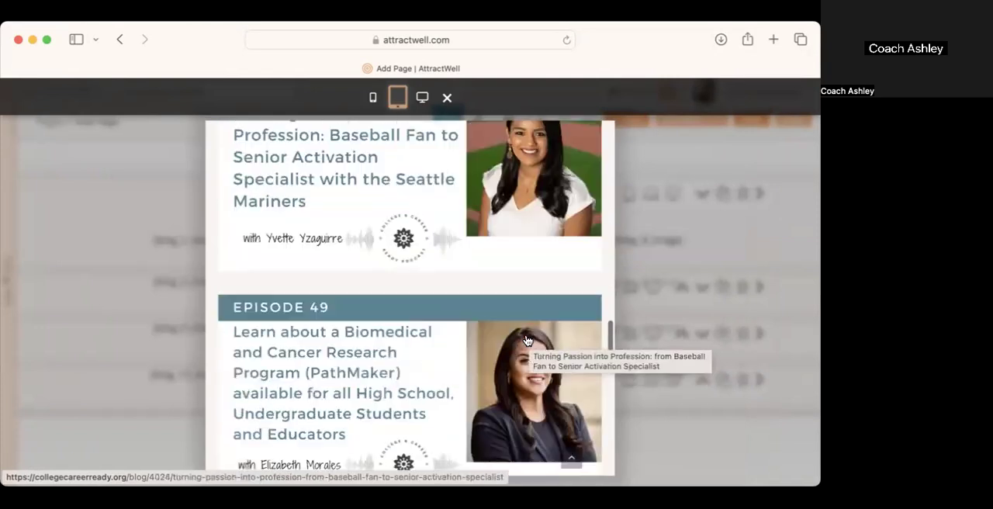
{"action": "scroll", "coordinate": [526, 342], "scroll_direction": "down", "scroll_amount": 15}
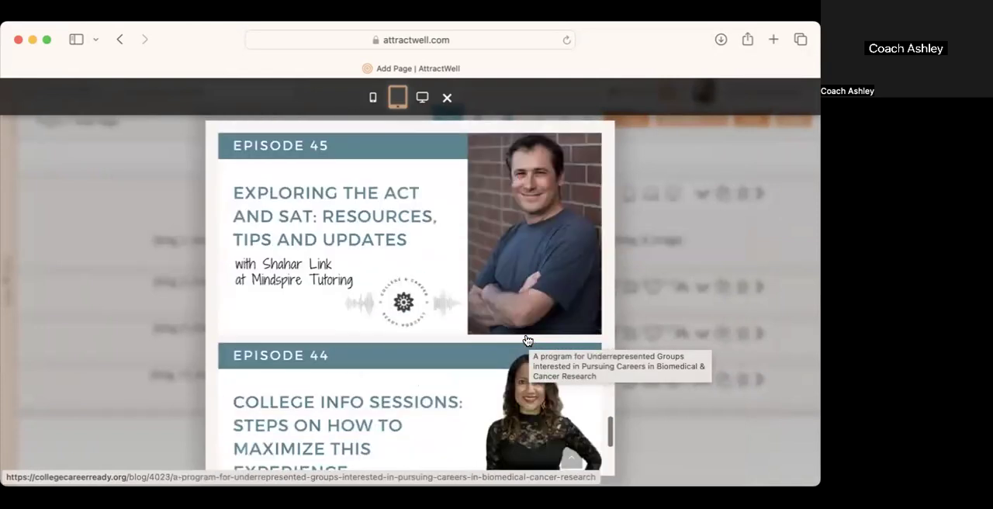
{"action": "scroll", "coordinate": [527, 340], "scroll_direction": "down", "scroll_amount": 3}
{"action": "left_click", "coordinate": [373, 97]}
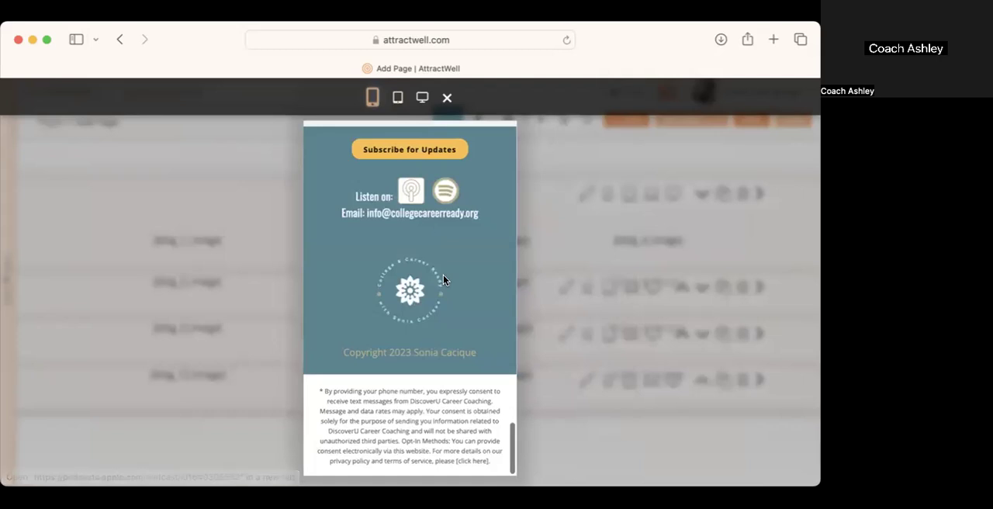
{"action": "scroll", "coordinate": [444, 279], "scroll_direction": "up", "scroll_amount": 20}
{"action": "scroll", "coordinate": [443, 280], "scroll_direction": "up", "scroll_amount": 20}
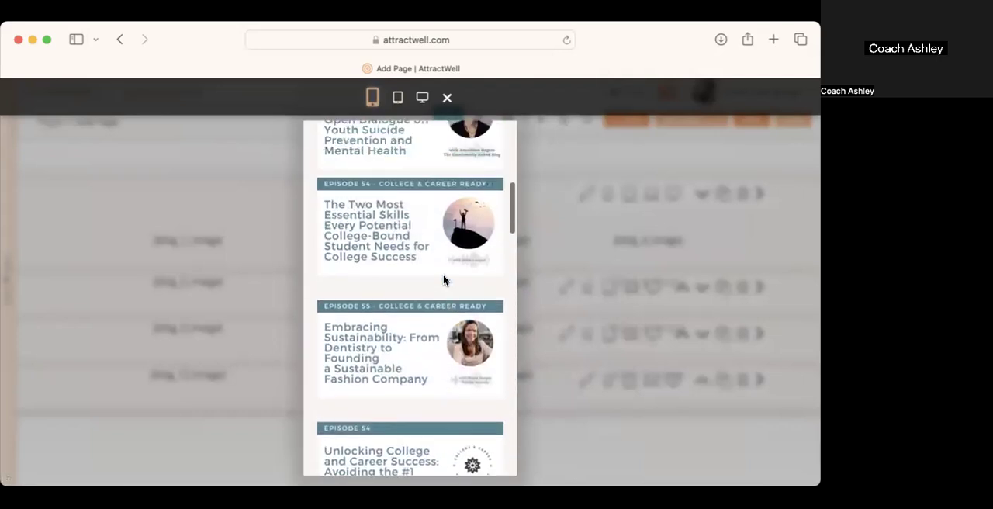
{"action": "scroll", "coordinate": [443, 279], "scroll_direction": "up", "scroll_amount": 4}
{"action": "left_click", "coordinate": [579, 454]}
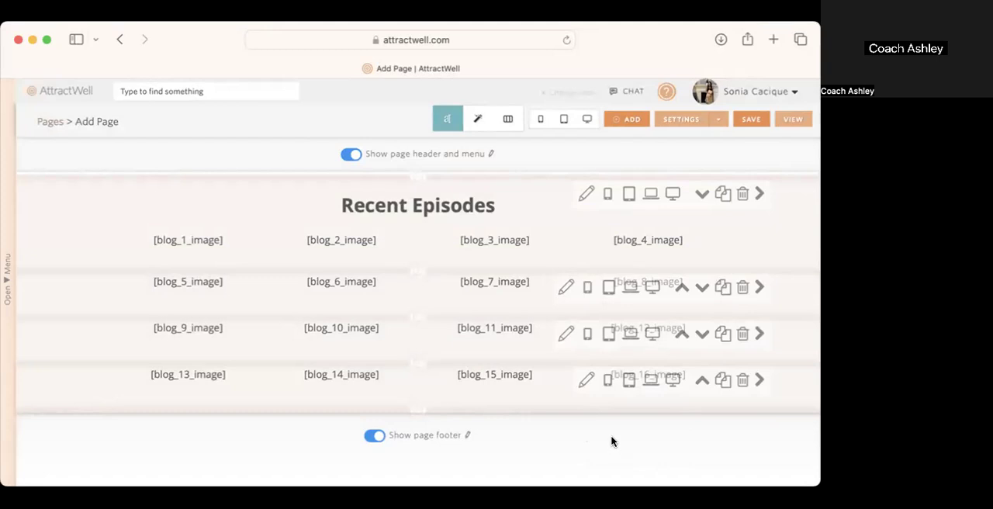
Step: Set the last episode row's bottom background padding to 30 pixels and the Recent Episodes section's top padding to 44 pixels
{"action": "left_click", "coordinate": [584, 382]}
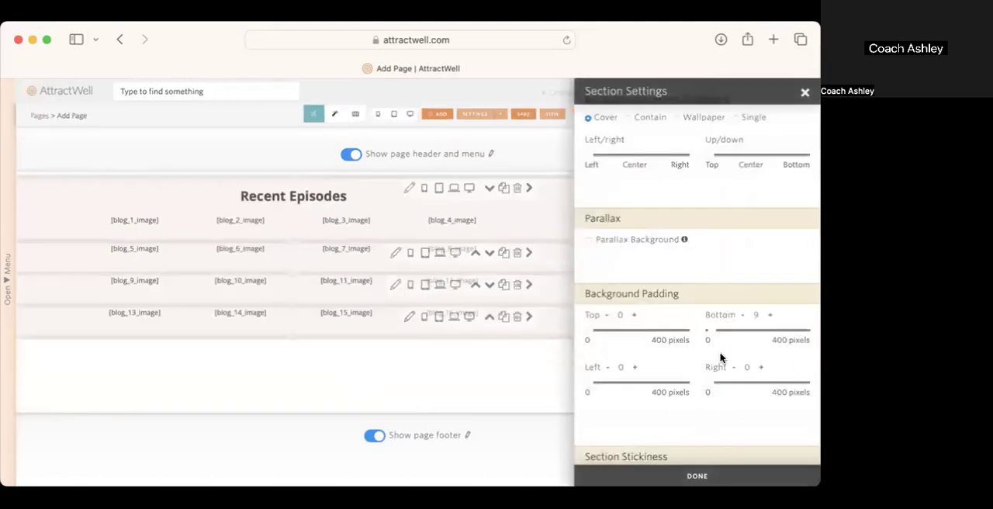
{"action": "left_click_drag", "start_coordinate": [714, 334], "coordinate": [716, 334]}
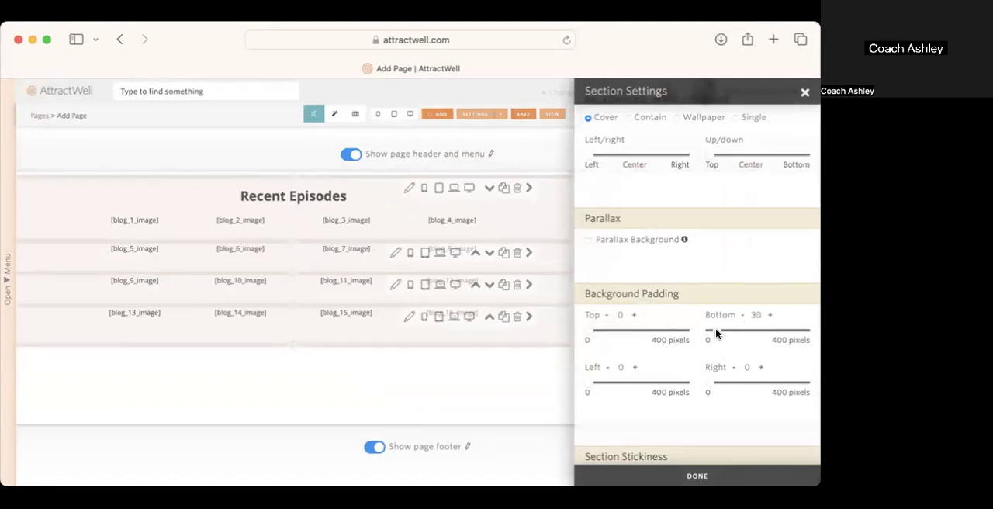
{"action": "left_click", "coordinate": [410, 189]}
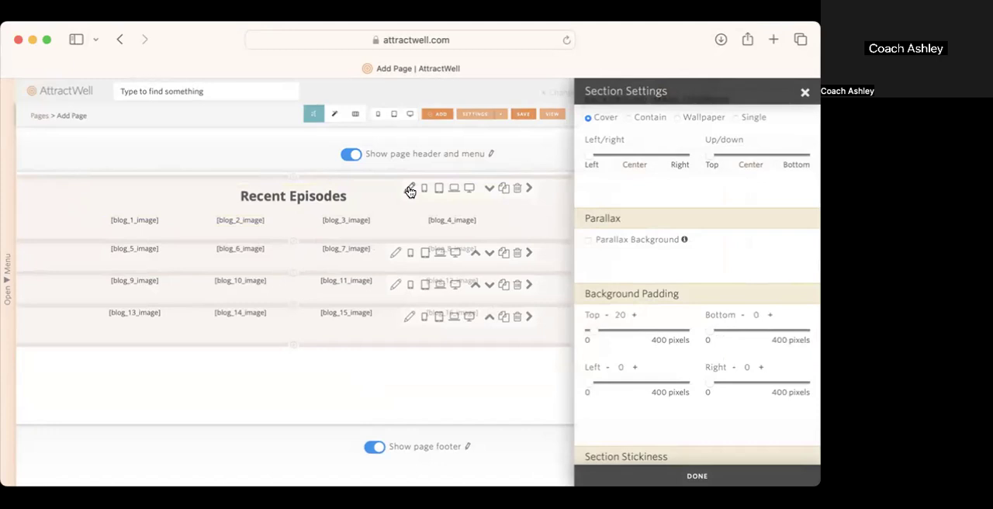
{"action": "left_click_drag", "start_coordinate": [590, 329], "coordinate": [599, 329]}
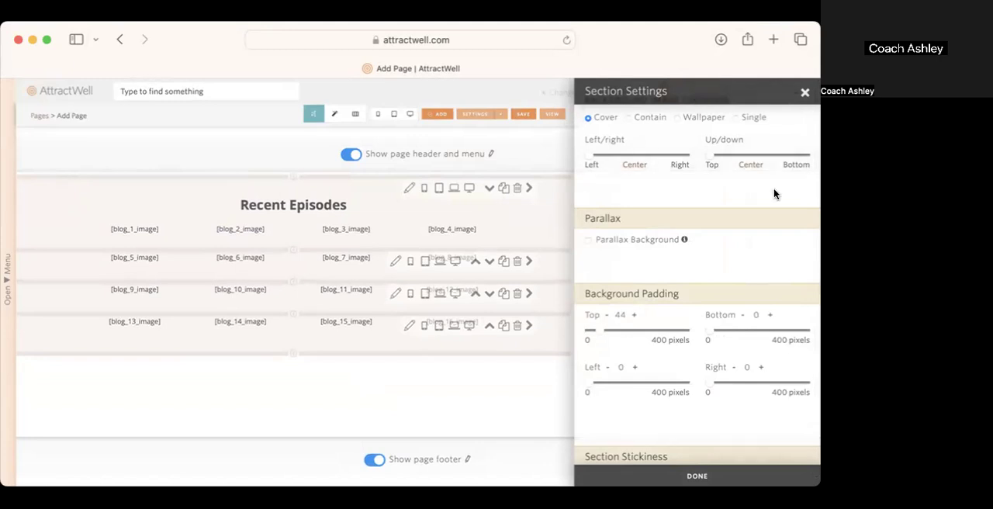
{"action": "left_click", "coordinate": [708, 485]}
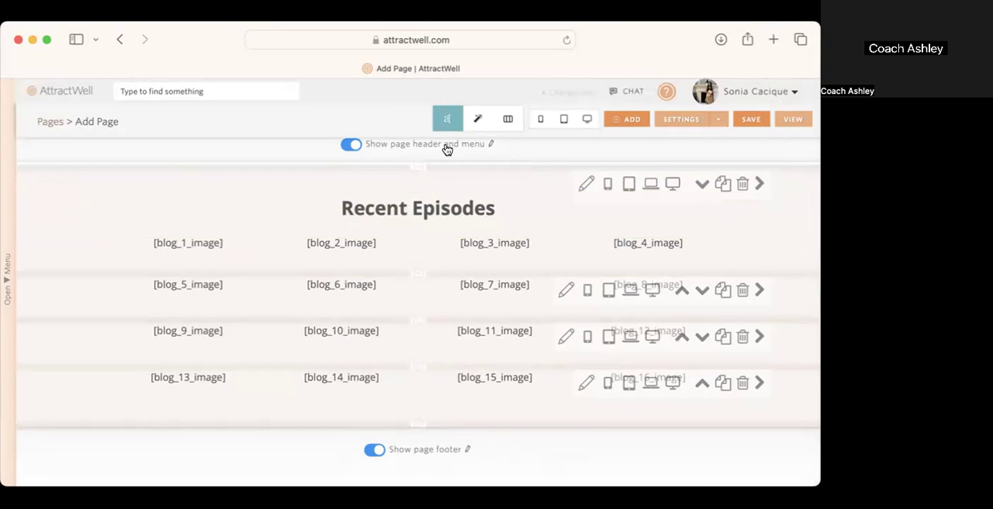
Step: Name the page Blog Feature Page Section in its page settings and fill the title bar text and link path from it
{"action": "left_click", "coordinate": [679, 121]}
{"action": "triple_click", "coordinate": [141, 161]}
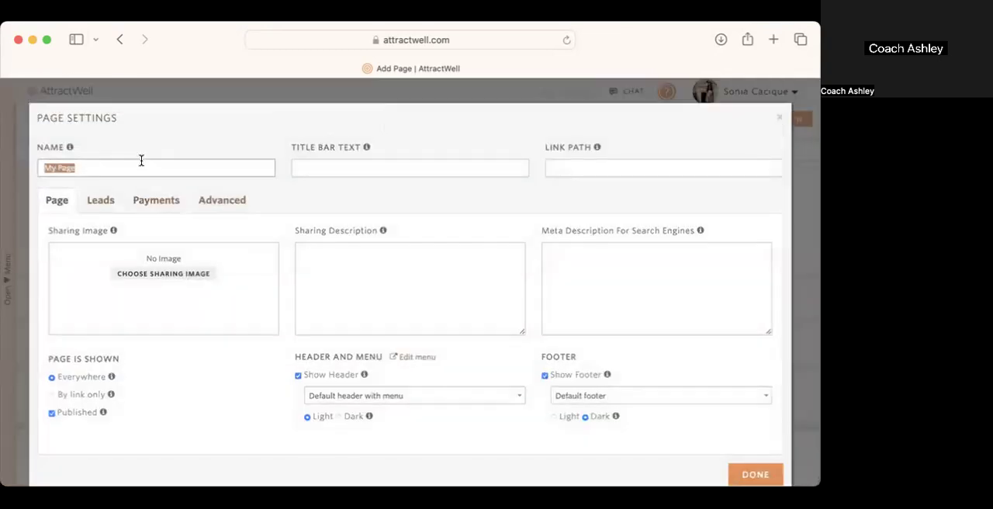
{"action": "type", "text": "Blog Feature"}
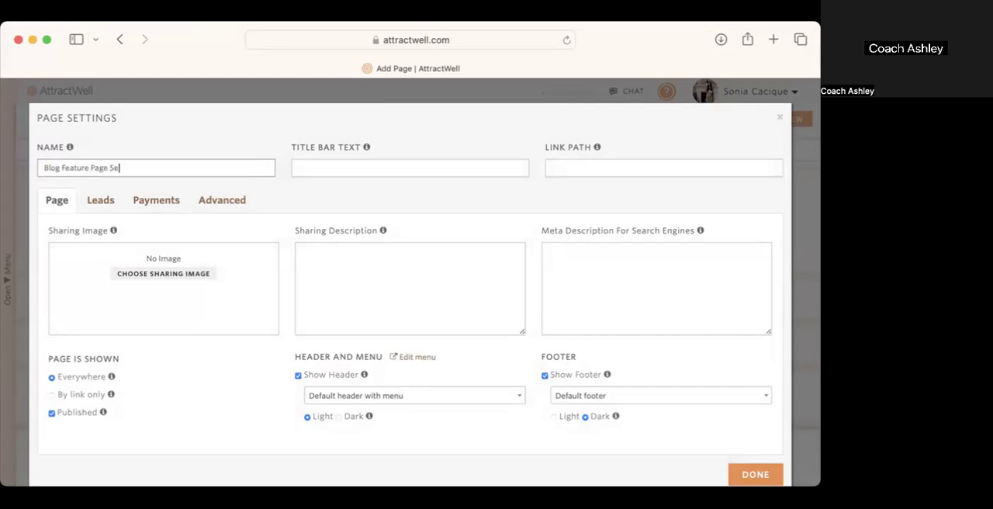
{"action": "key", "text": "Tab"}
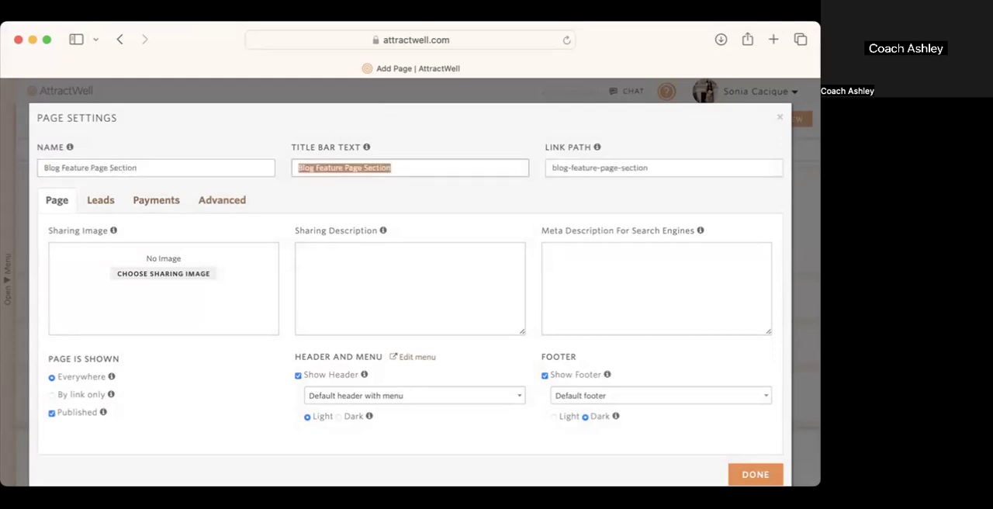
Step: Make the page available by link only, turn off its header and footer, and apply the page settings
{"action": "left_click", "coordinate": [78, 397]}
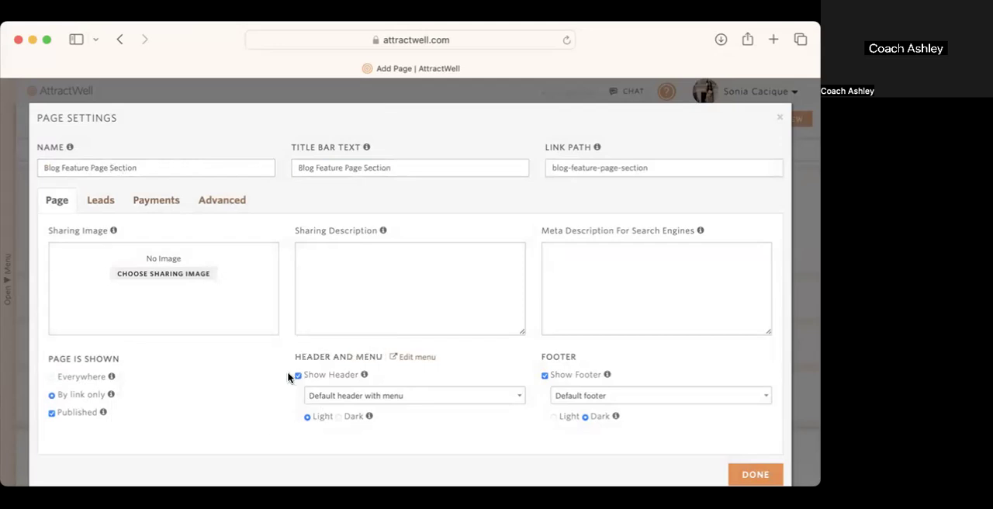
{"action": "left_click", "coordinate": [313, 378]}
{"action": "left_click", "coordinate": [548, 378]}
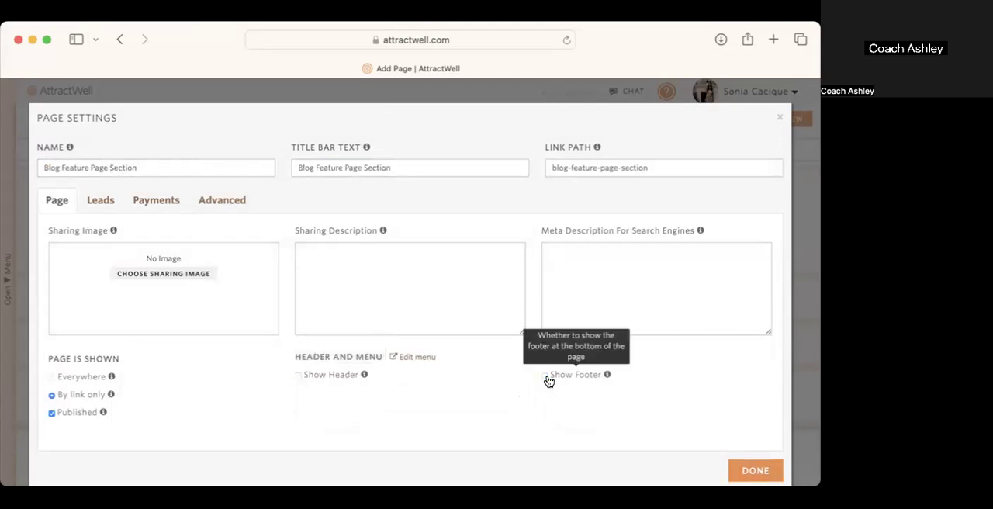
{"action": "left_click", "coordinate": [756, 471]}
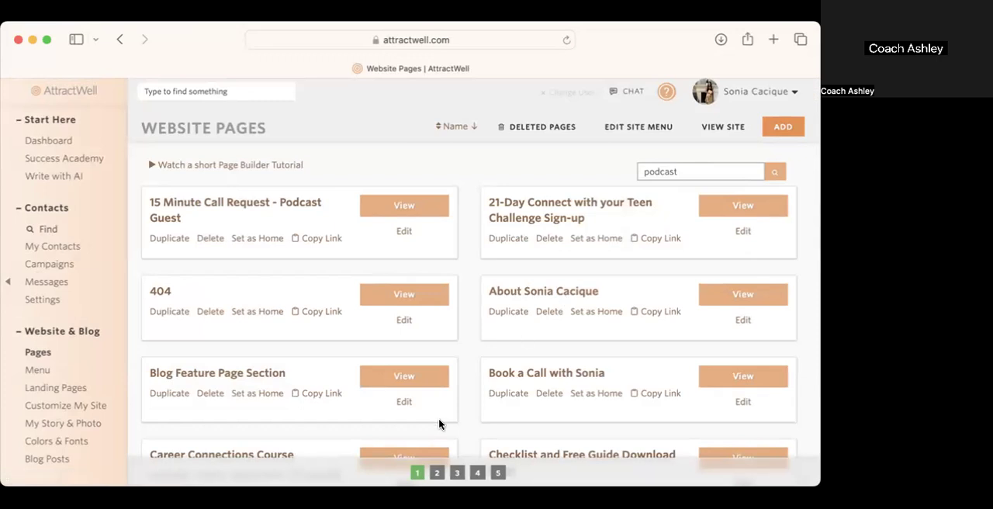
Step: Search the website pages for podcast and open the podcast page for editing
{"action": "left_click", "coordinate": [775, 173]}
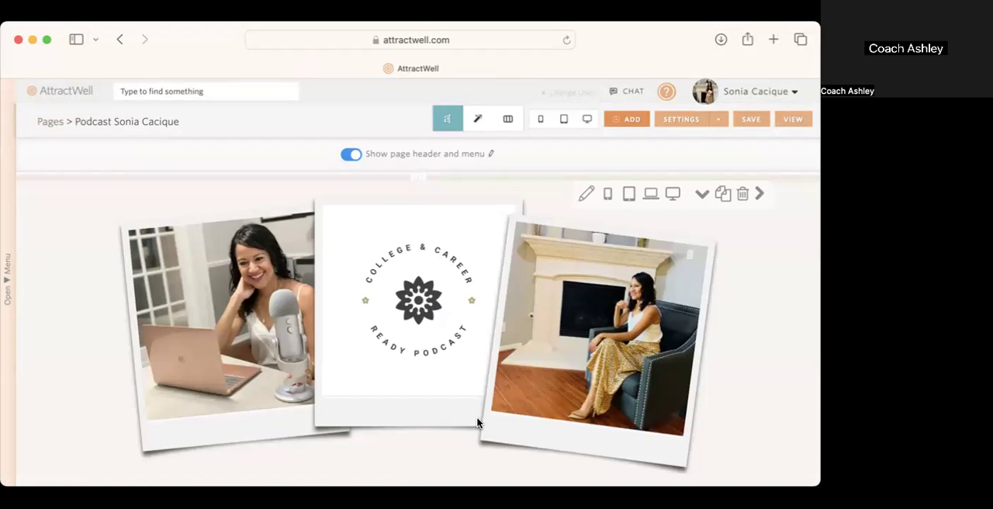
Step: Hide the existing Recent Episodes section at the end of the podcast page on phone, tablet, laptop and desktop
{"action": "scroll", "coordinate": [470, 401], "scroll_direction": "down", "scroll_amount": 5}
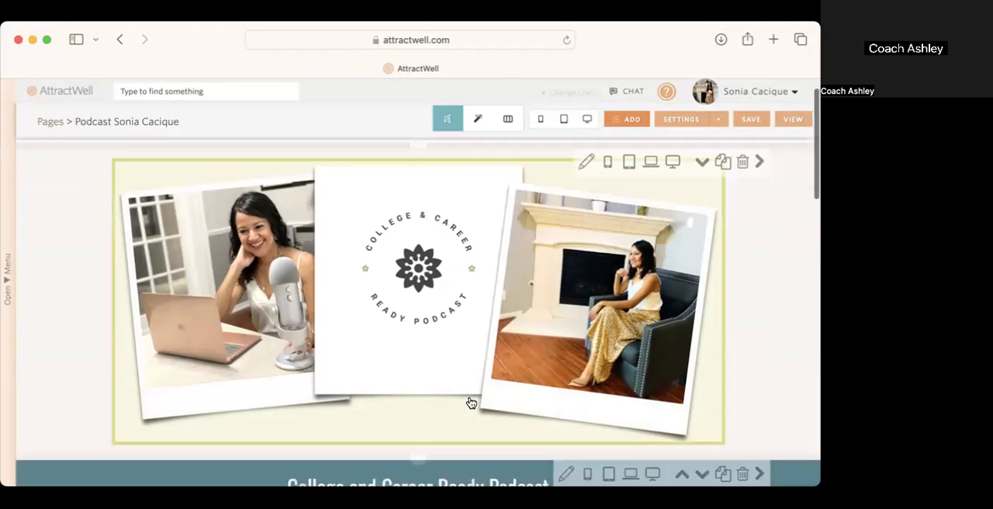
{"action": "scroll", "coordinate": [470, 401], "scroll_direction": "down", "scroll_amount": 10}
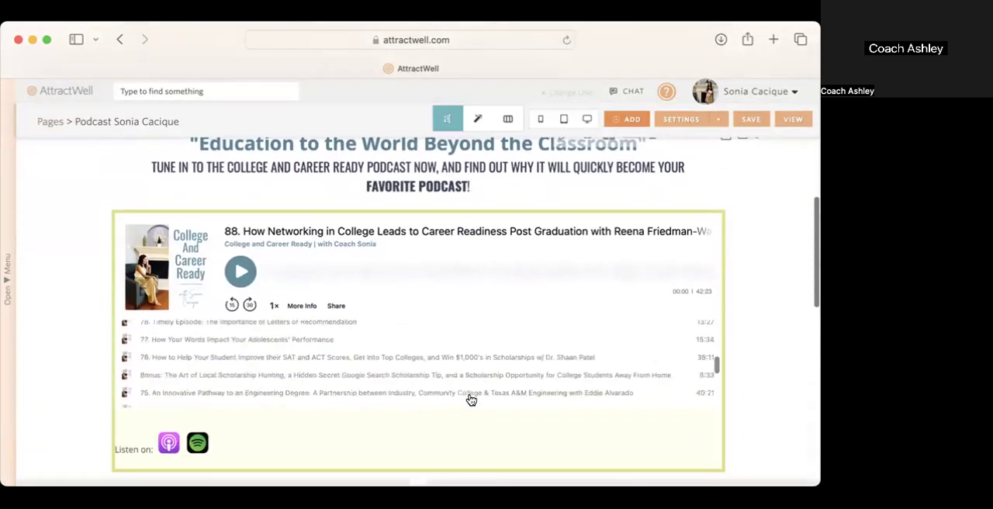
{"action": "scroll", "coordinate": [721, 403], "scroll_direction": "down", "scroll_amount": 3}
{"action": "scroll", "coordinate": [725, 405], "scroll_direction": "down", "scroll_amount": 15}
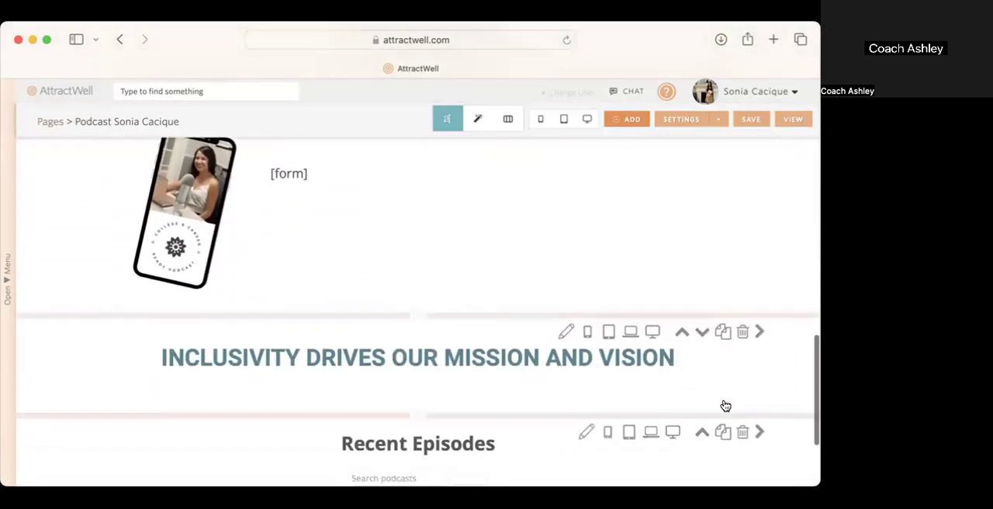
{"action": "left_click", "coordinate": [607, 286]}
{"action": "left_click", "coordinate": [630, 286]}
{"action": "left_click", "coordinate": [652, 288]}
{"action": "left_click", "coordinate": [673, 288]}
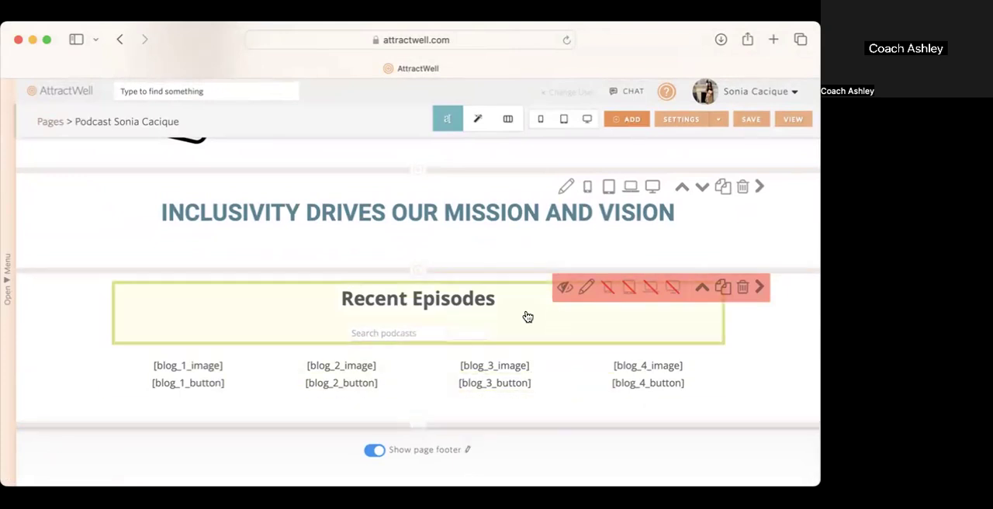
Step: Add a section below the hidden Recent Episodes section by copying in the Blog Feature Page Section page
{"action": "left_click", "coordinate": [419, 427]}
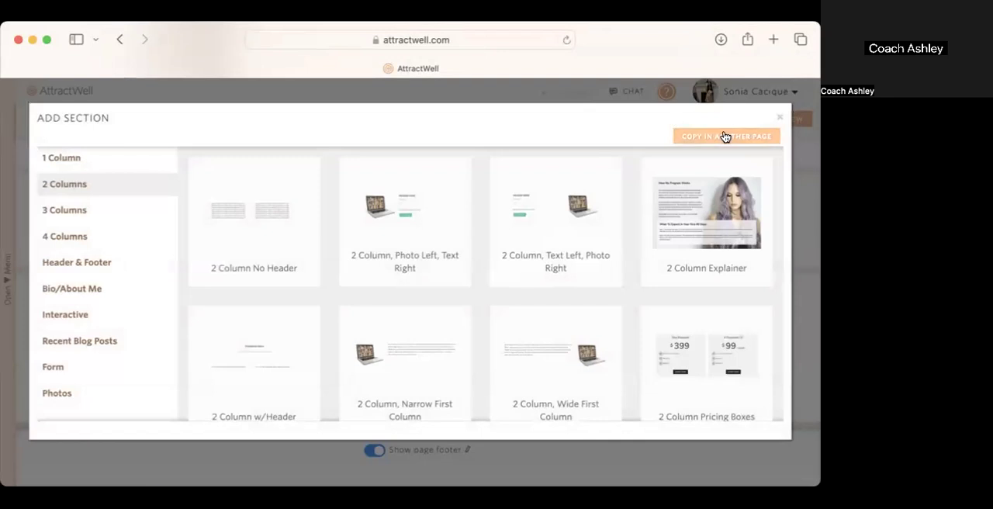
{"action": "left_click", "coordinate": [725, 138]}
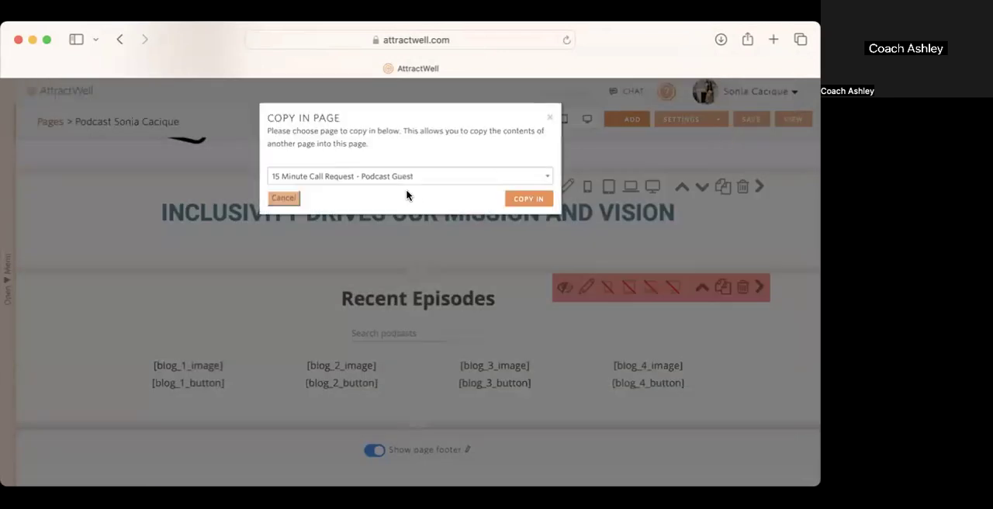
{"action": "left_click", "coordinate": [410, 176]}
{"action": "type", "text": "blog"}
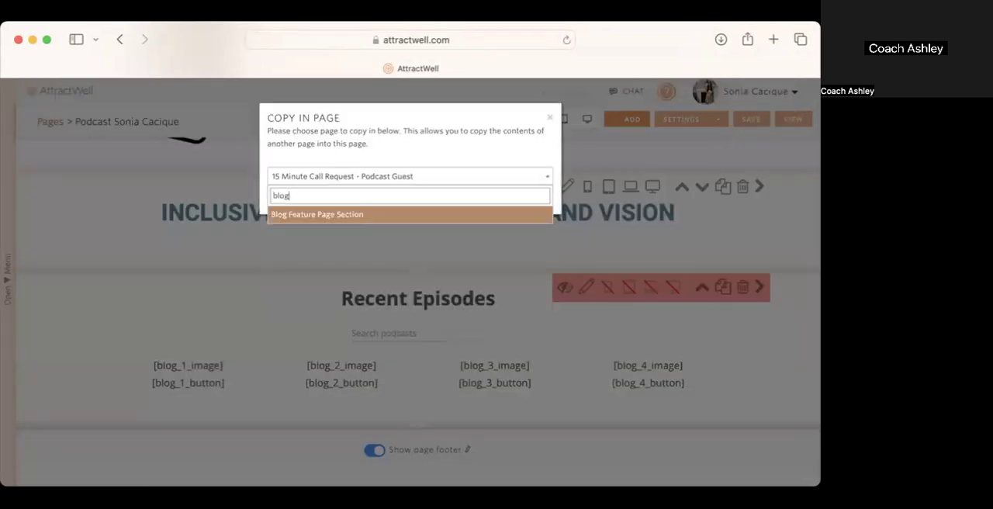
{"action": "left_click", "coordinate": [322, 214]}
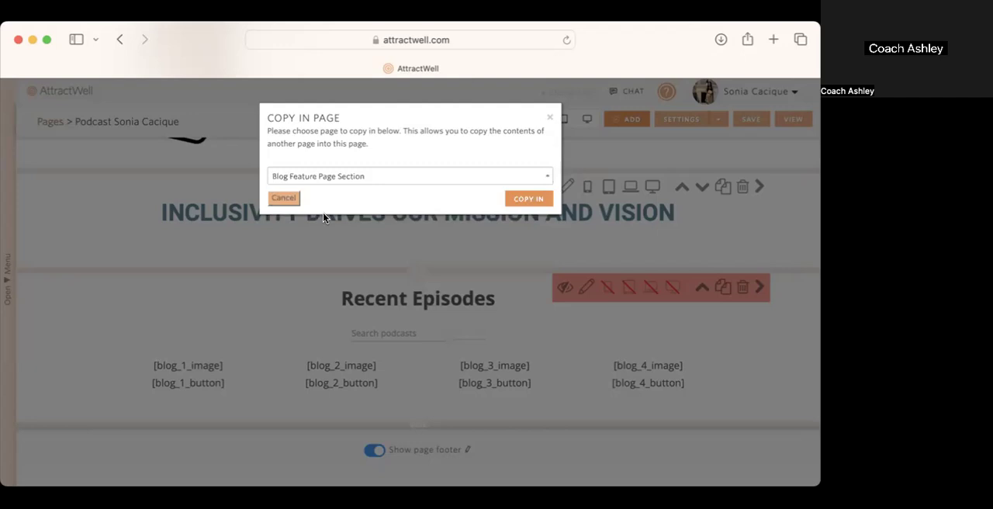
{"action": "left_click", "coordinate": [526, 198]}
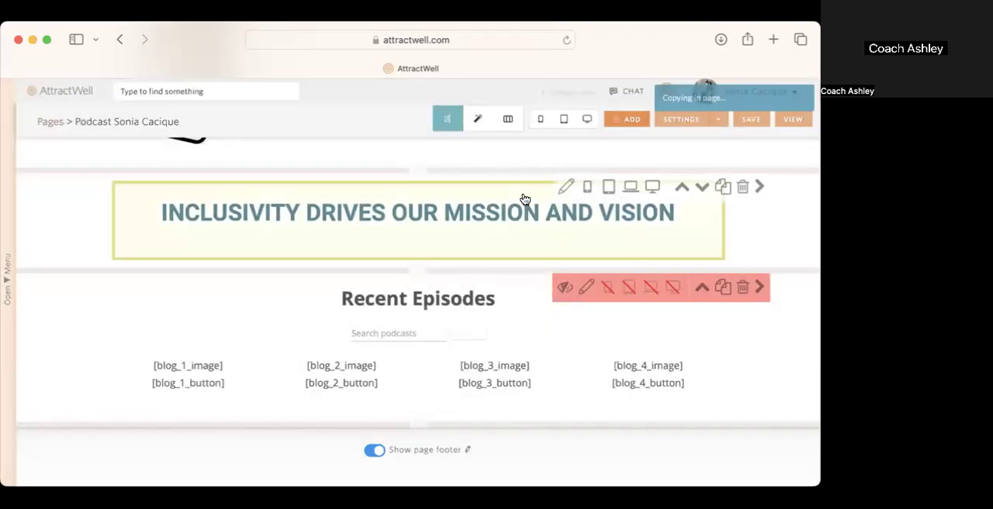
{"action": "scroll", "coordinate": [581, 374], "scroll_direction": "down", "scroll_amount": 2}
{"action": "scroll", "coordinate": [580, 370], "scroll_direction": "down", "scroll_amount": 2}
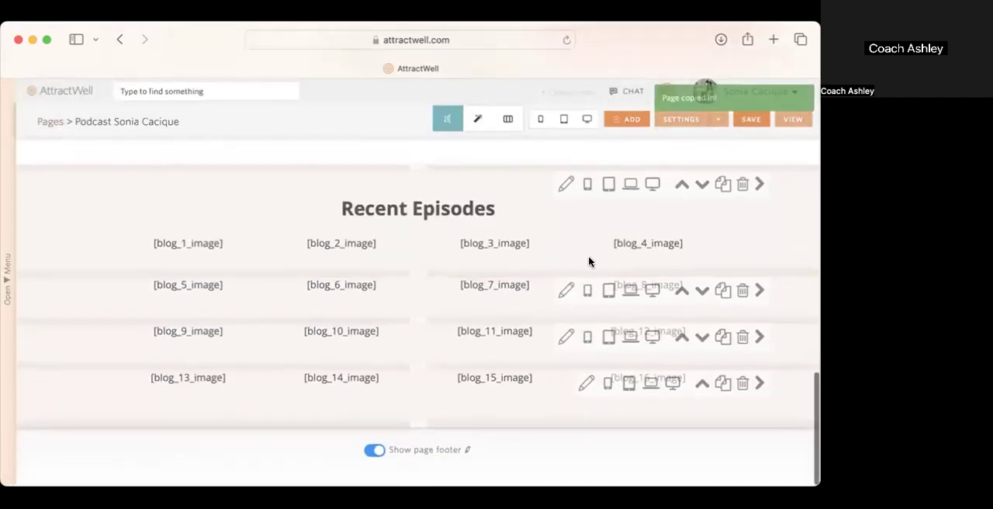
Step: Preview the podcast page in desktop view, check the rows of the Recent Episodes section, and close the preview
{"action": "left_click", "coordinate": [587, 119]}
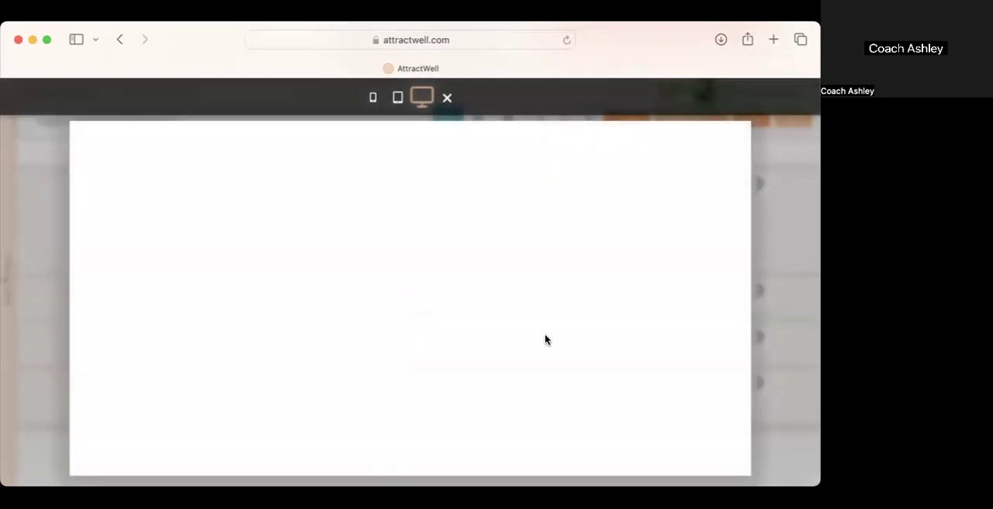
{"action": "scroll", "coordinate": [546, 340], "scroll_direction": "down", "scroll_amount": 5}
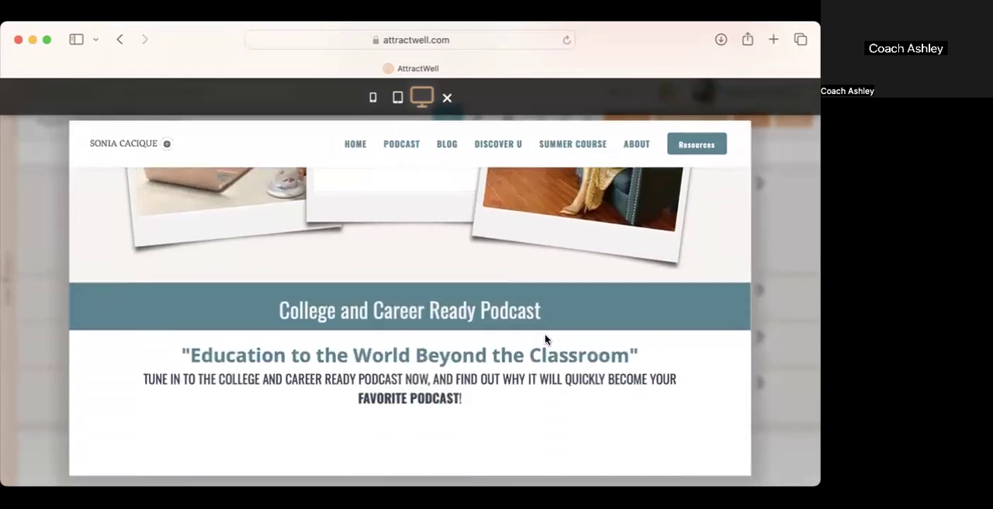
{"action": "scroll", "coordinate": [722, 413], "scroll_direction": "down", "scroll_amount": 12}
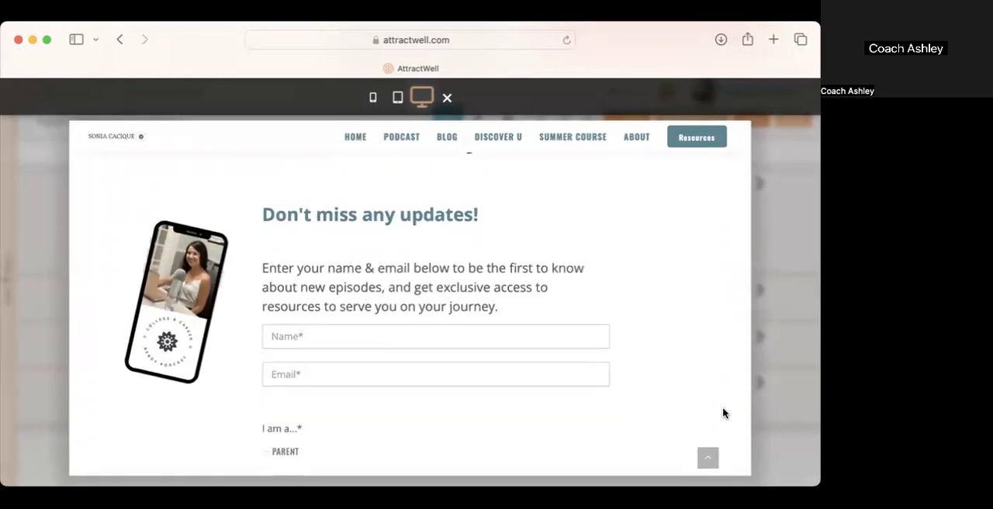
{"action": "scroll", "coordinate": [724, 413], "scroll_direction": "down", "scroll_amount": 12}
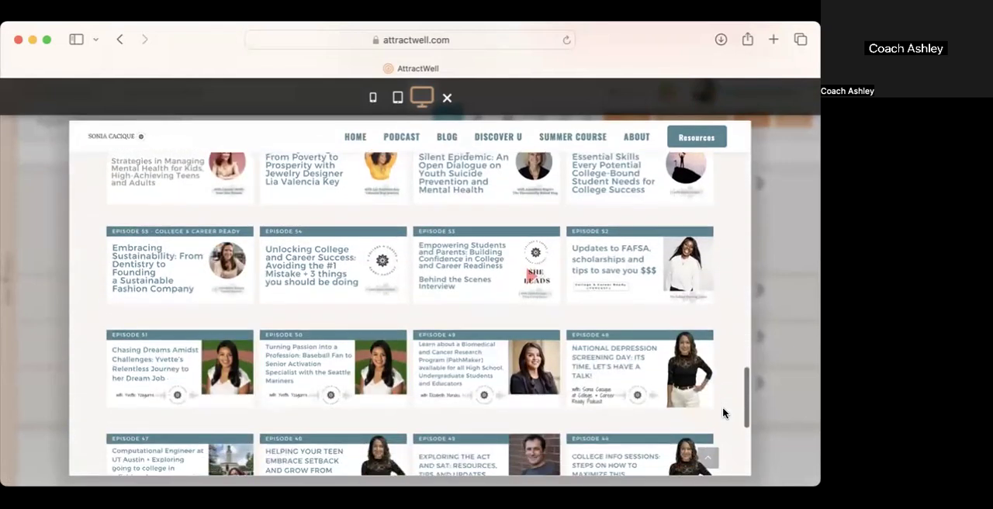
{"action": "scroll", "coordinate": [723, 413], "scroll_direction": "down", "scroll_amount": 2}
{"action": "scroll", "coordinate": [723, 413], "scroll_direction": "up", "scroll_amount": 6}
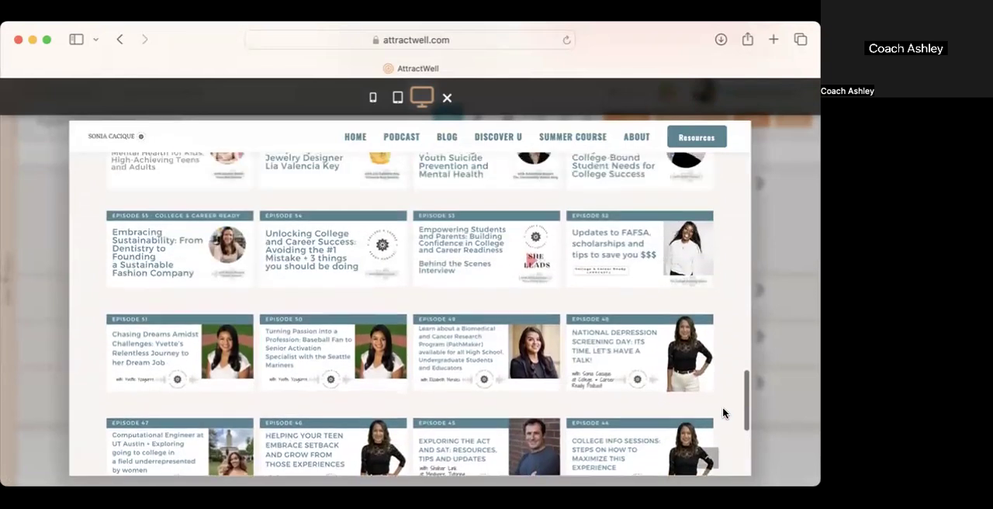
{"action": "scroll", "coordinate": [722, 413], "scroll_direction": "up", "scroll_amount": 4}
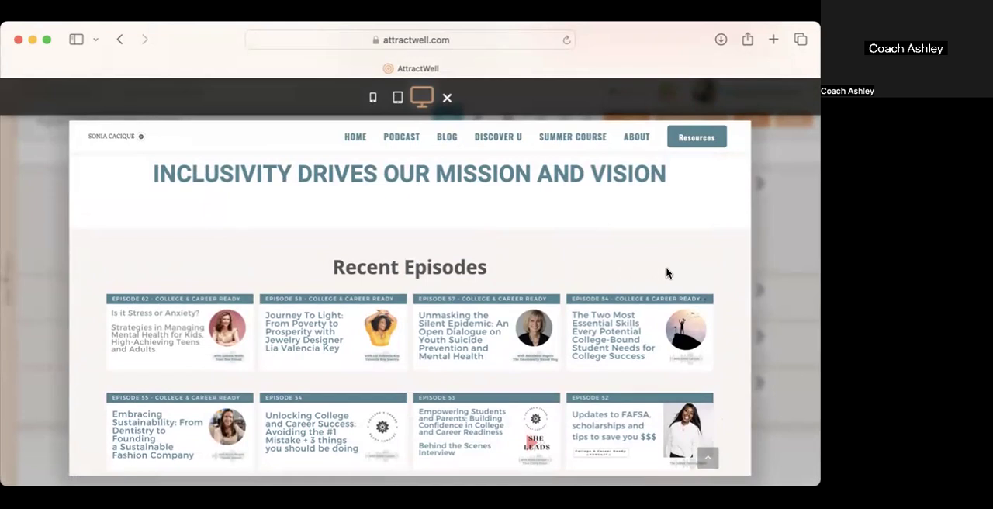
{"action": "scroll", "coordinate": [667, 272], "scroll_direction": "down", "scroll_amount": 2}
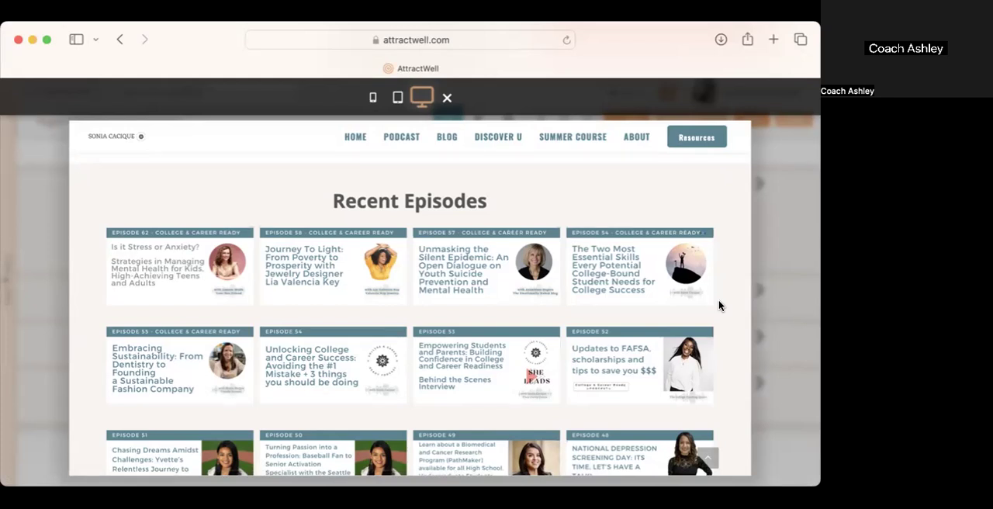
{"action": "left_click", "coordinate": [789, 463]}
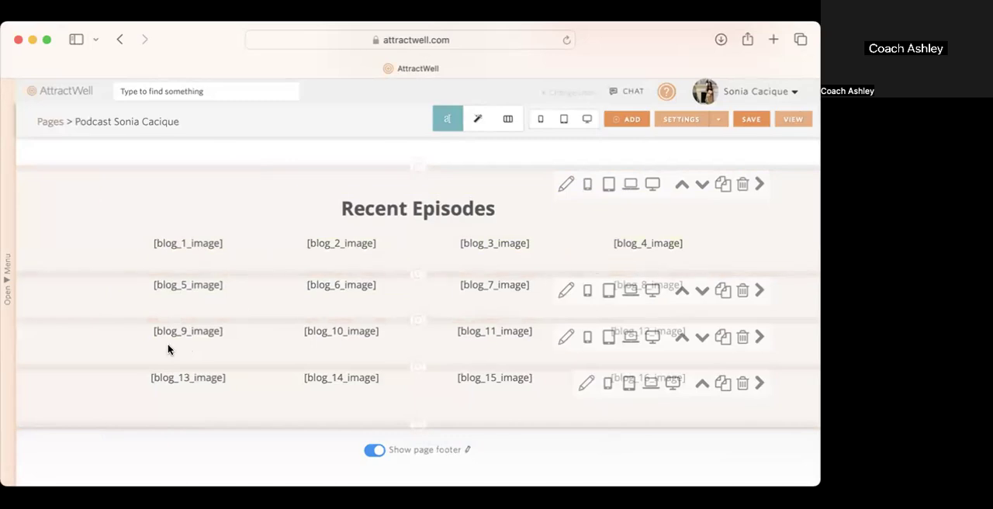
Step: Save the podcast page and view its live version down to the Recent Episodes section
{"action": "left_click", "coordinate": [752, 119]}
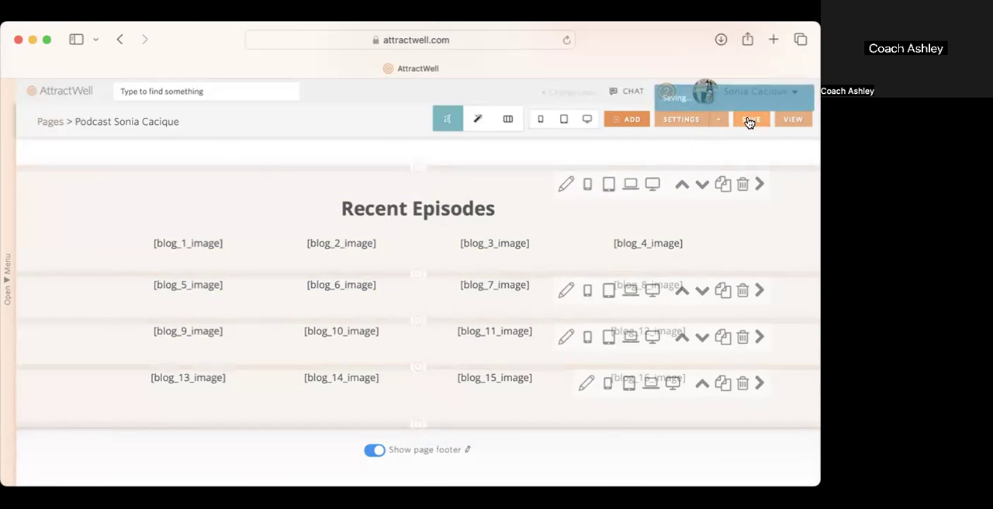
{"action": "left_click", "coordinate": [792, 121]}
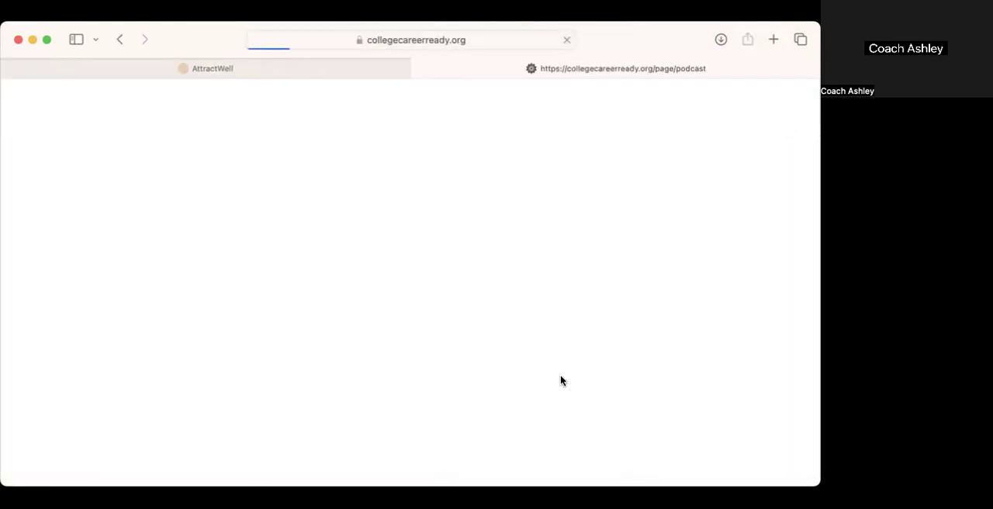
{"action": "scroll", "coordinate": [561, 367], "scroll_direction": "down", "scroll_amount": 3}
{"action": "scroll", "coordinate": [562, 362], "scroll_direction": "down", "scroll_amount": 10}
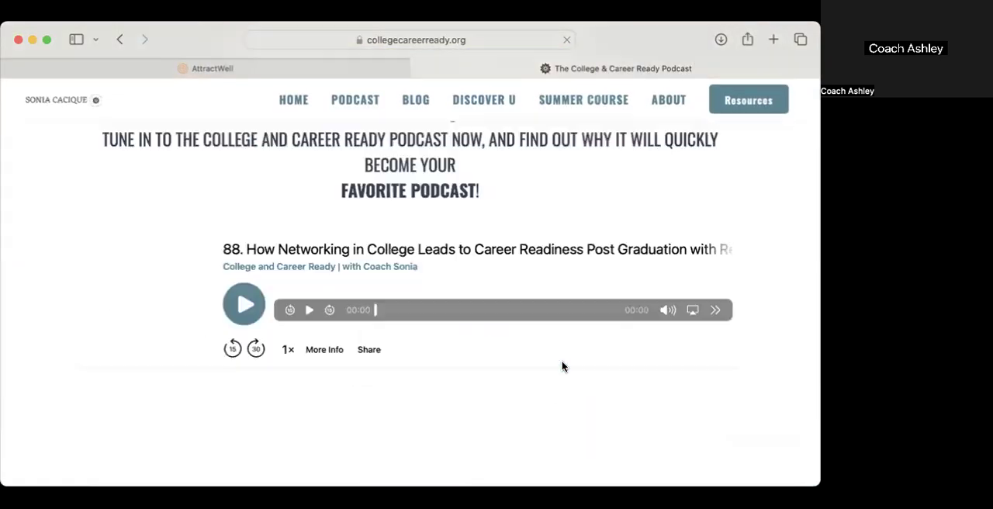
{"action": "scroll", "coordinate": [804, 368], "scroll_direction": "down", "scroll_amount": 10}
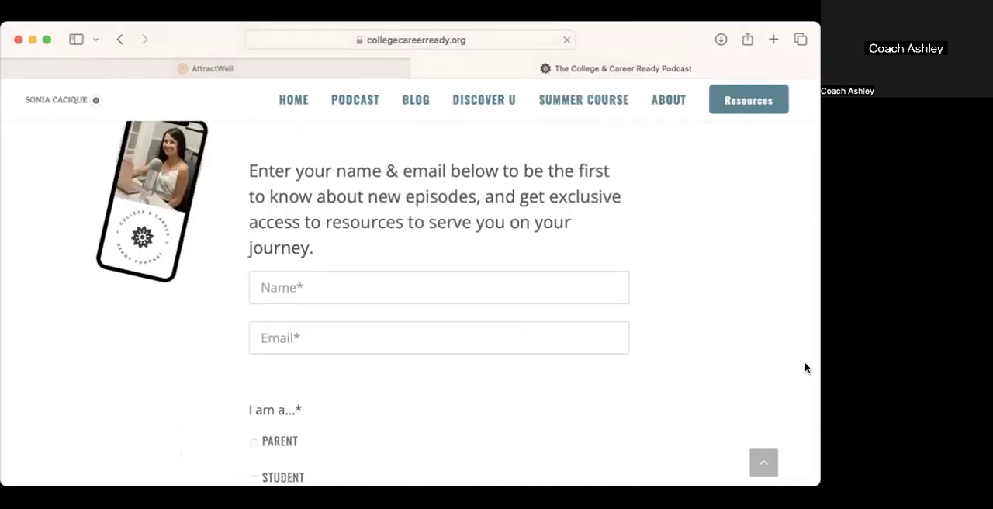
{"action": "scroll", "coordinate": [805, 367], "scroll_direction": "down", "scroll_amount": 3}
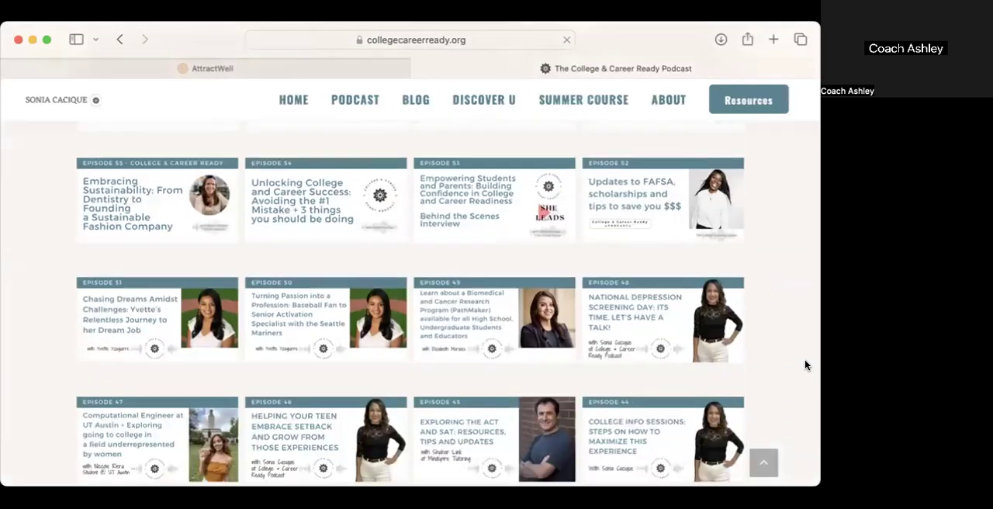
Step: Open the Episode 49 blog post from its image and look through its player, show notes, contact links and related posts
{"action": "left_click", "coordinate": [498, 294]}
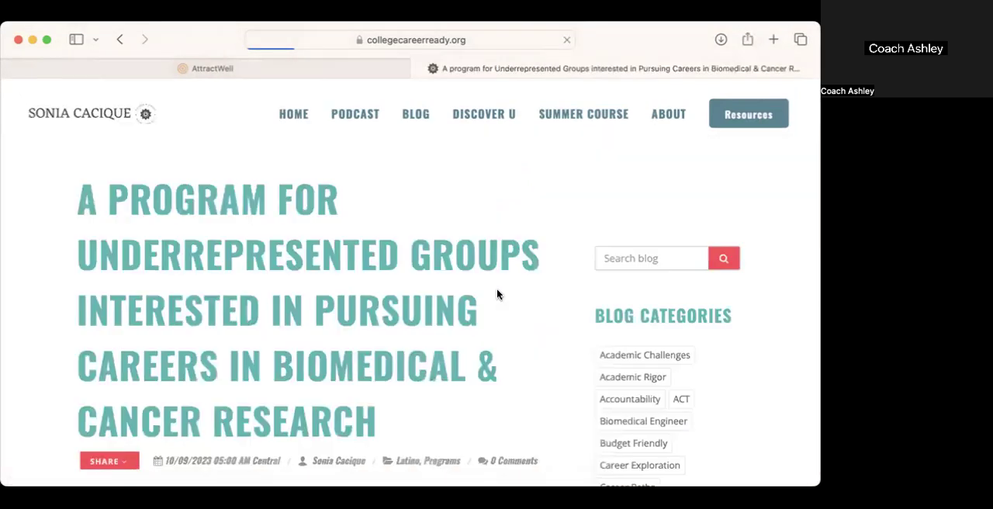
{"action": "scroll", "coordinate": [398, 318], "scroll_direction": "down", "scroll_amount": 5}
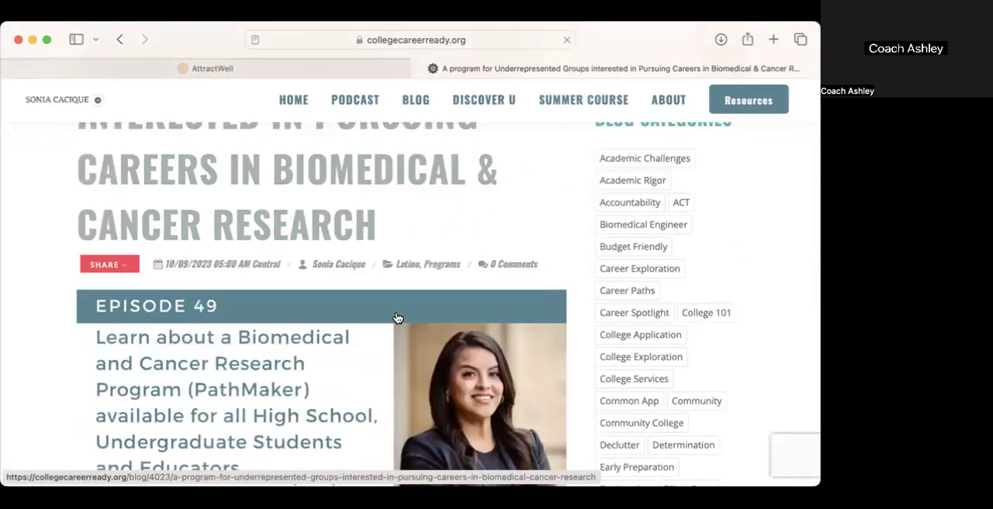
{"action": "scroll", "coordinate": [194, 307], "scroll_direction": "down", "scroll_amount": 3}
{"action": "scroll", "coordinate": [195, 307], "scroll_direction": "down", "scroll_amount": 8}
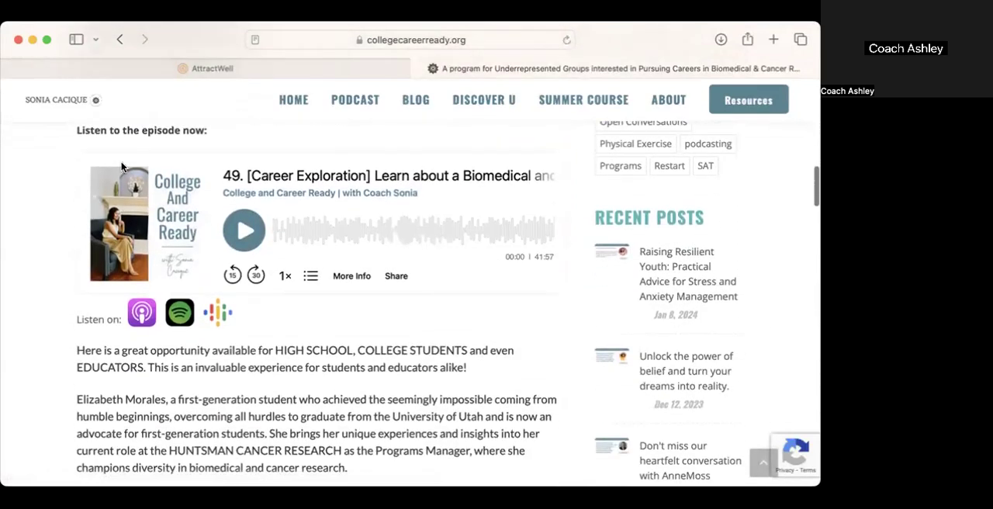
{"action": "scroll", "coordinate": [359, 412], "scroll_direction": "down", "scroll_amount": 3}
{"action": "scroll", "coordinate": [359, 411], "scroll_direction": "down", "scroll_amount": 4}
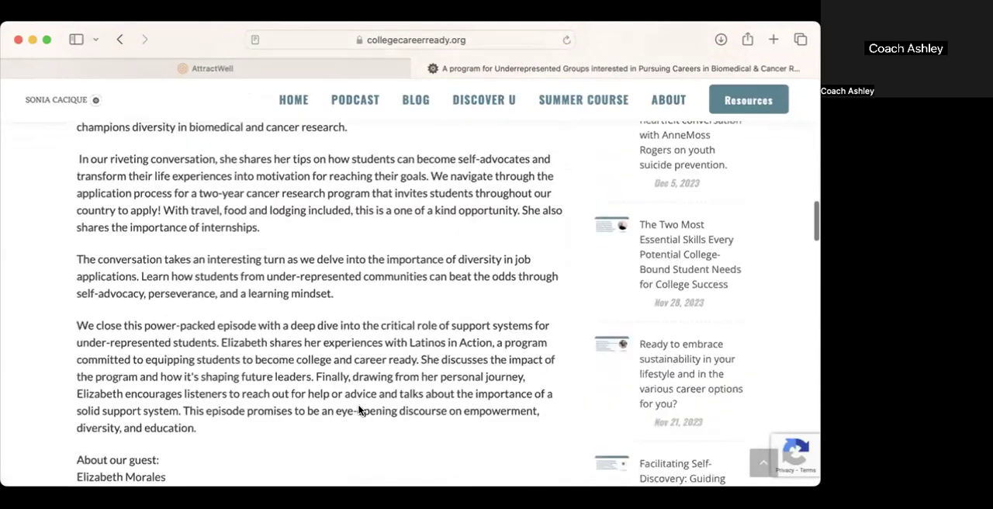
{"action": "scroll", "coordinate": [466, 397], "scroll_direction": "down", "scroll_amount": 3}
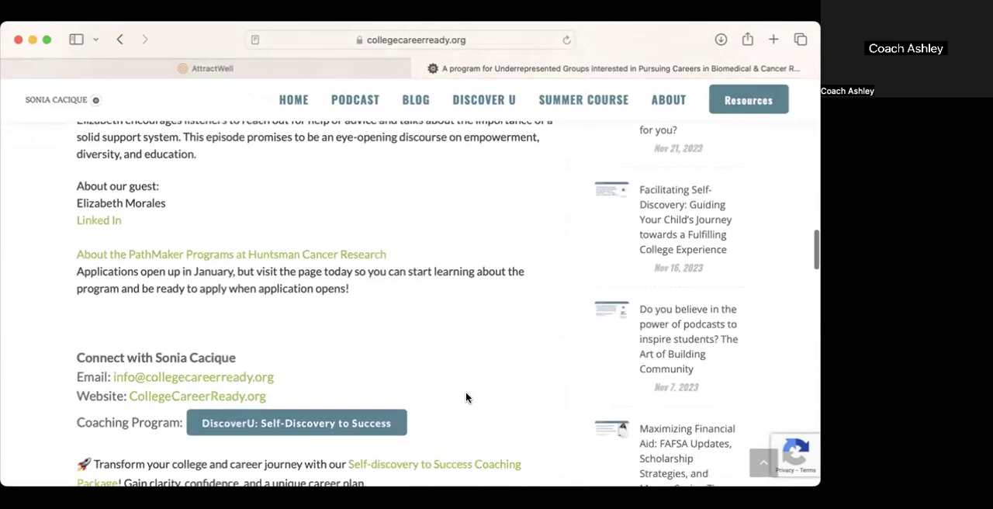
{"action": "scroll", "coordinate": [456, 365], "scroll_direction": "down", "scroll_amount": 3}
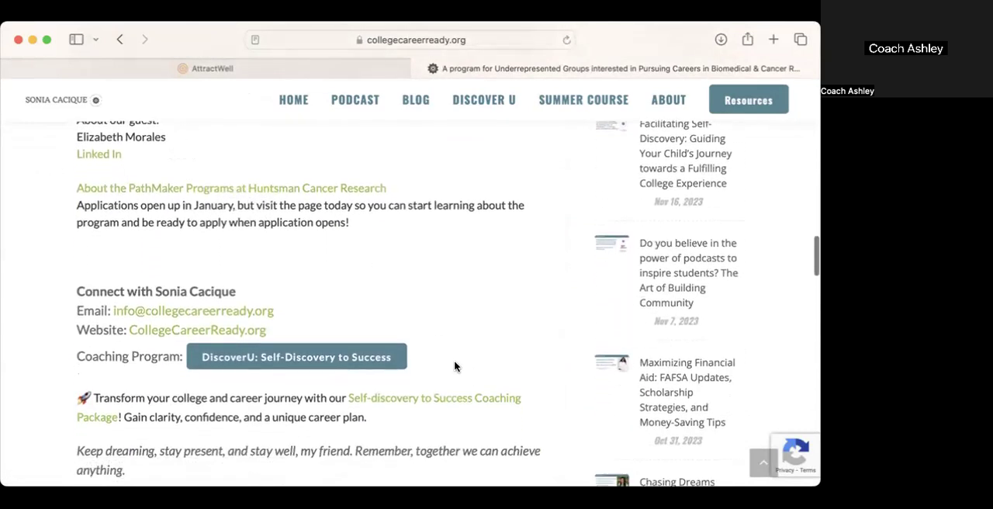
{"action": "scroll", "coordinate": [455, 367], "scroll_direction": "down", "scroll_amount": 1}
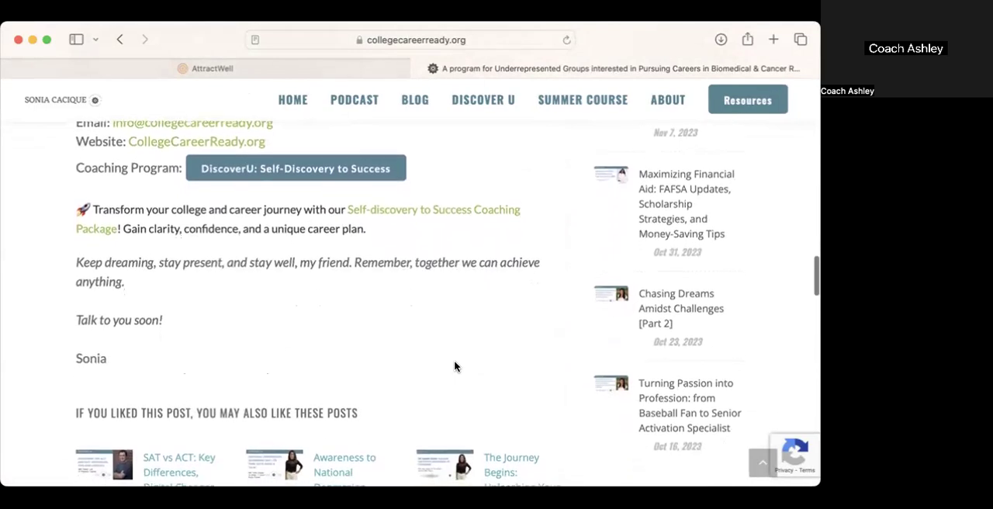
{"action": "scroll", "coordinate": [455, 366], "scroll_direction": "up", "scroll_amount": 1}
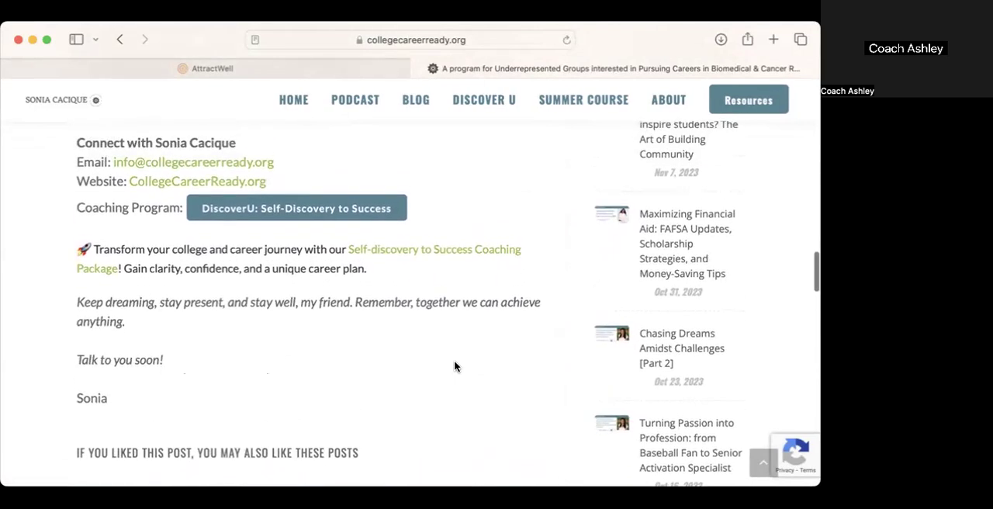
{"action": "scroll", "coordinate": [454, 365], "scroll_direction": "down", "scroll_amount": 1}
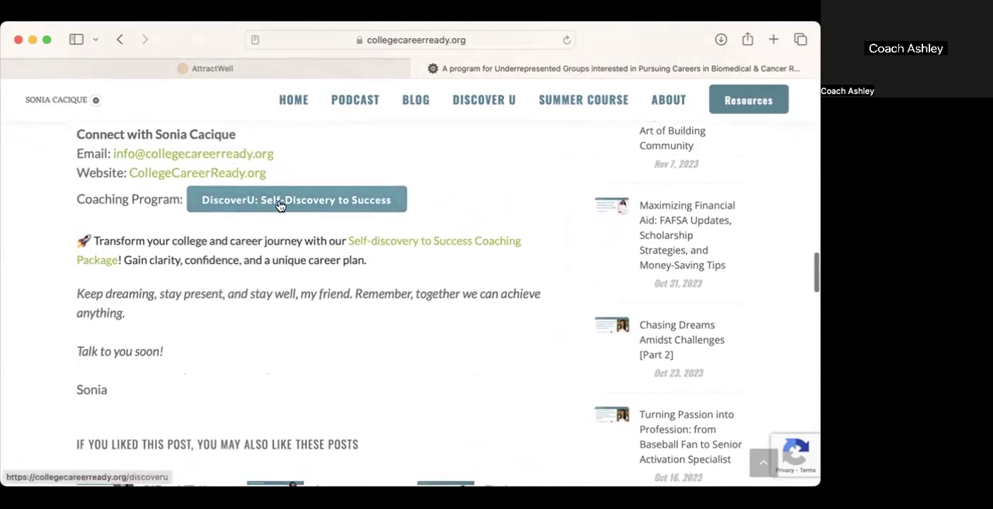
{"action": "scroll", "coordinate": [356, 408], "scroll_direction": "down", "scroll_amount": 10}
{"action": "scroll", "coordinate": [355, 409], "scroll_direction": "down", "scroll_amount": 6}
{"action": "scroll", "coordinate": [356, 409], "scroll_direction": "up", "scroll_amount": 20}
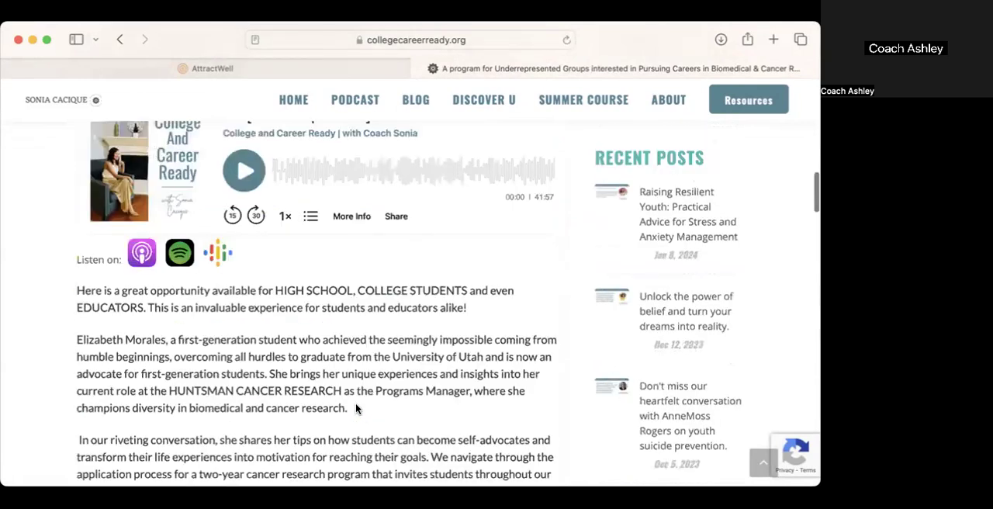
{"action": "scroll", "coordinate": [355, 409], "scroll_direction": "up", "scroll_amount": 8}
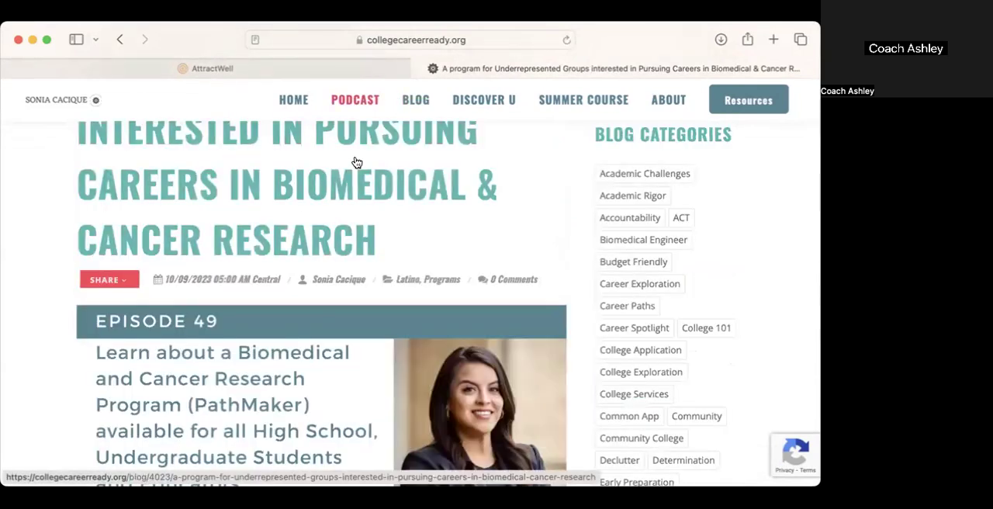
Step: Return to the live podcast page and review the spacing and layout of the Recent Episodes rows
{"action": "scroll", "coordinate": [356, 162], "scroll_direction": "left", "scroll_amount": 10}
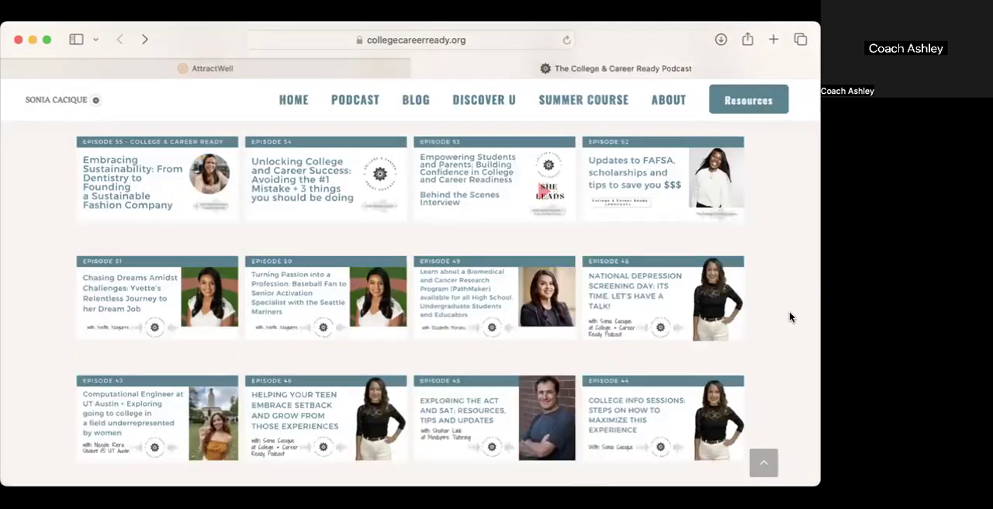
{"action": "scroll", "coordinate": [790, 317], "scroll_direction": "down", "scroll_amount": 1}
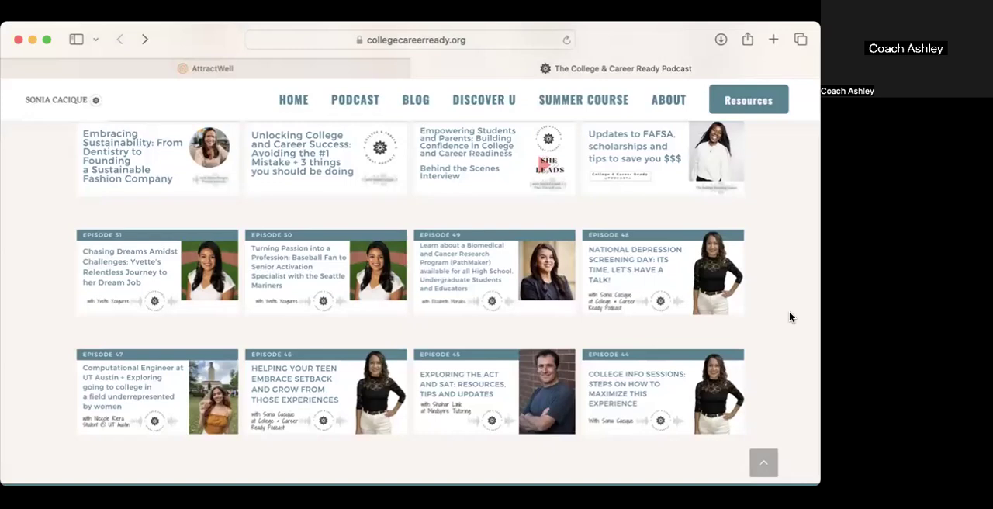
{"action": "scroll", "coordinate": [789, 317], "scroll_direction": "up", "scroll_amount": 5}
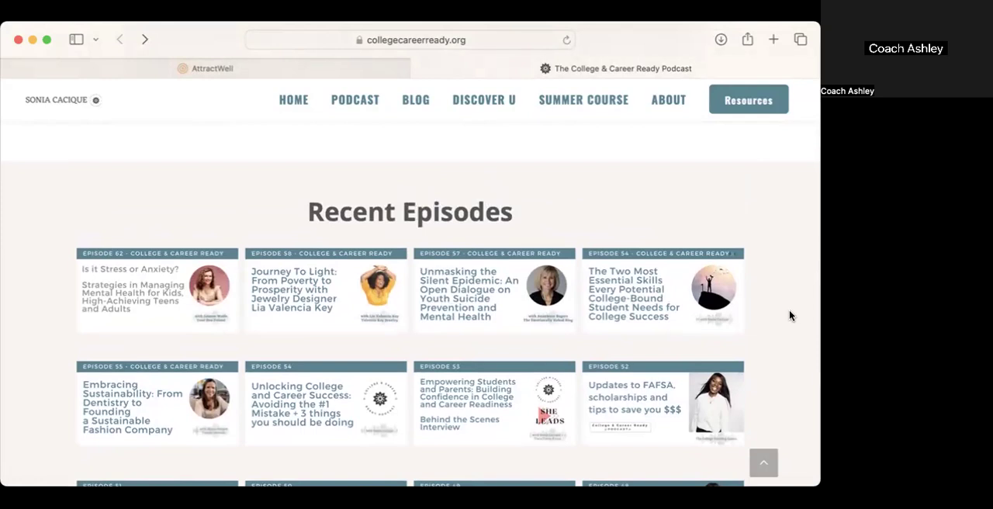
{"action": "scroll", "coordinate": [790, 316], "scroll_direction": "down", "scroll_amount": 2}
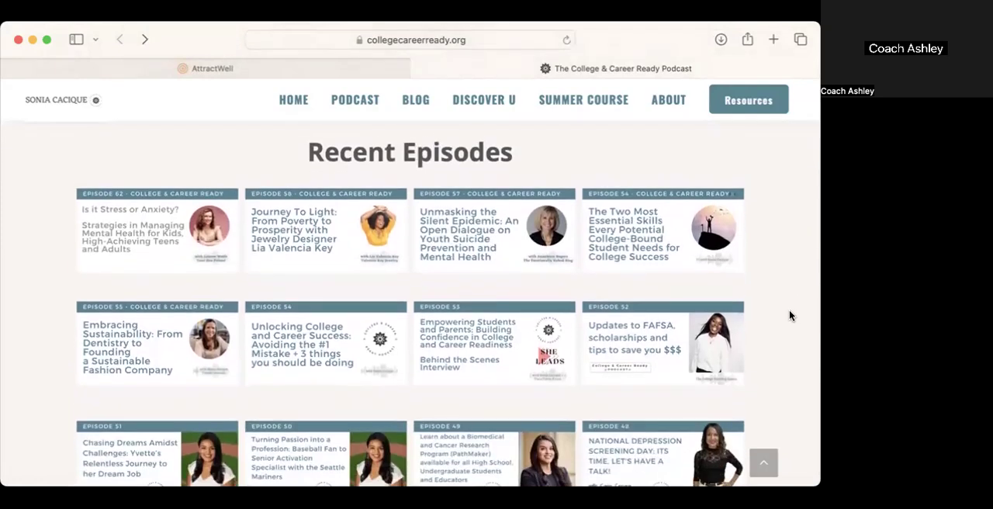